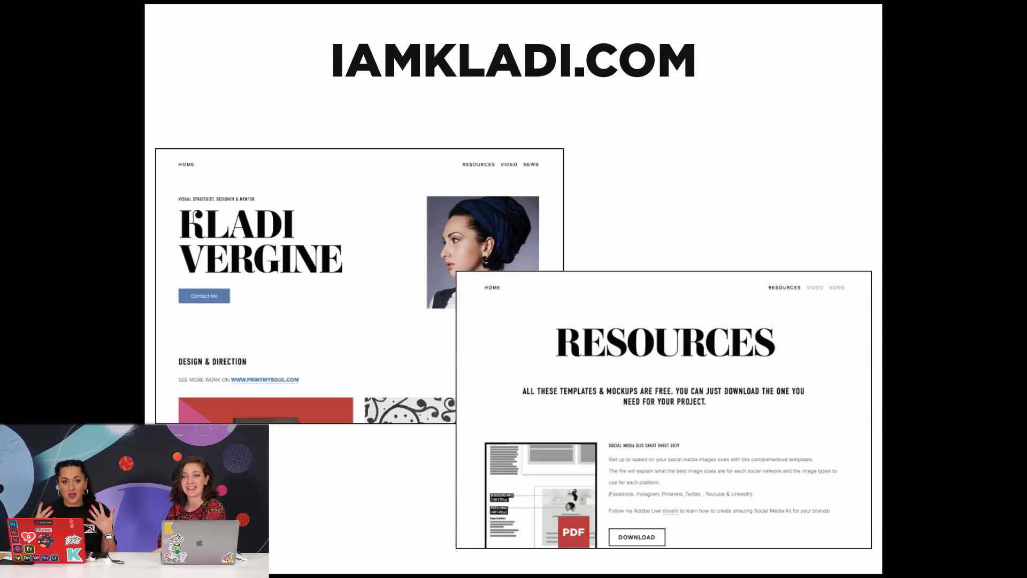
- Exit the full-screen presentation and switch to the cover page of the "Adobe InDesign 2020 – ADOBE LIVE.indd" document
key("Escape")
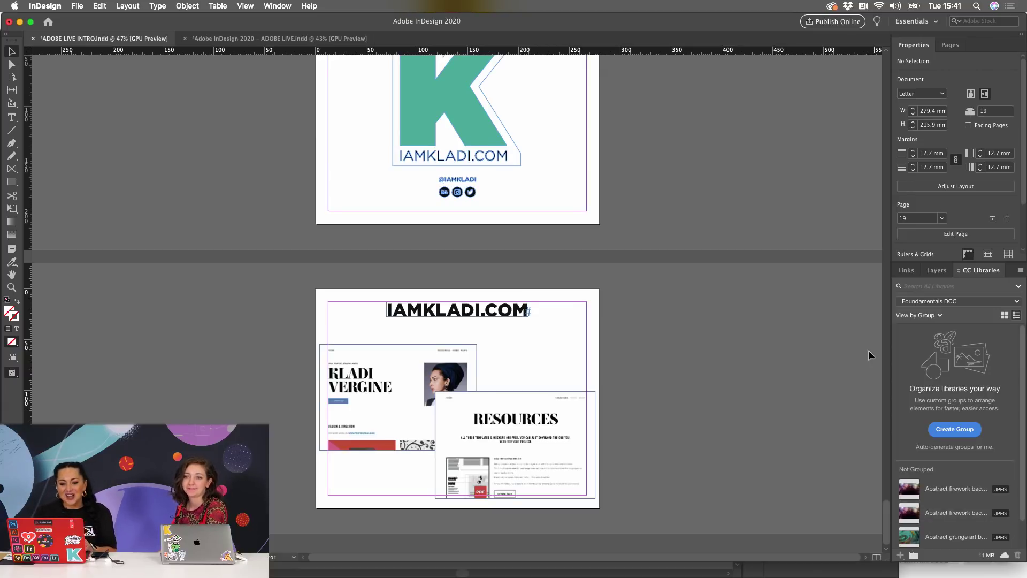
left_click(244, 40)
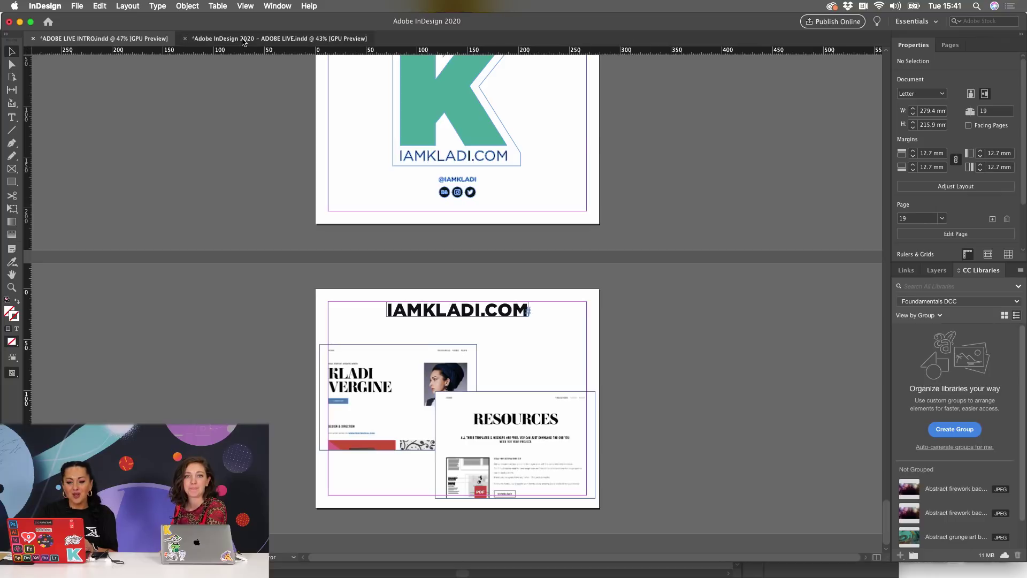
scroll(421, 158, "right", 3)
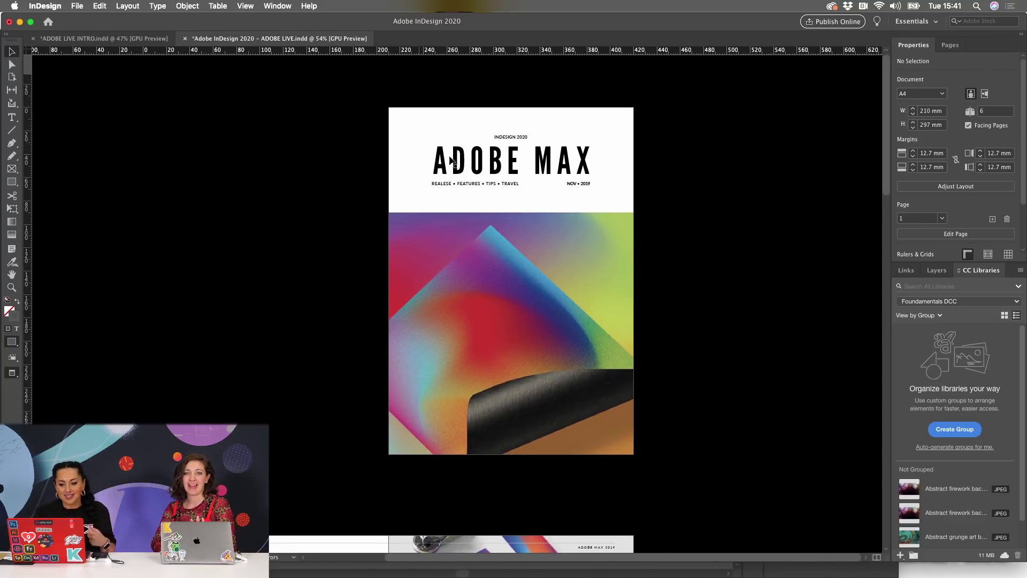
scroll(508, 316, "down", 1)
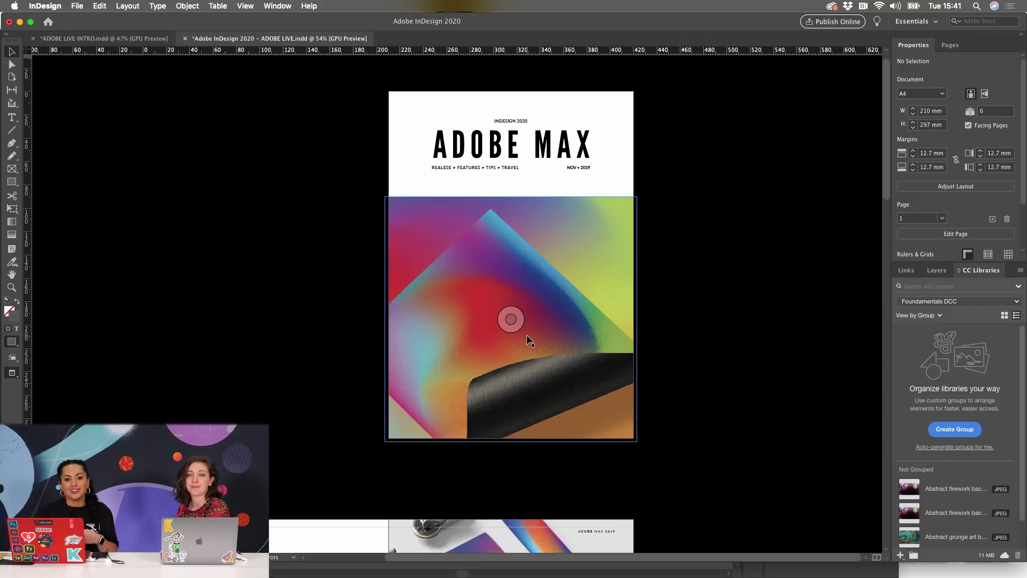
- Scale the cover image down to about 88% inside its frame and reposition it near the frame's centre
left_click_drag(511, 319, 551, 317)
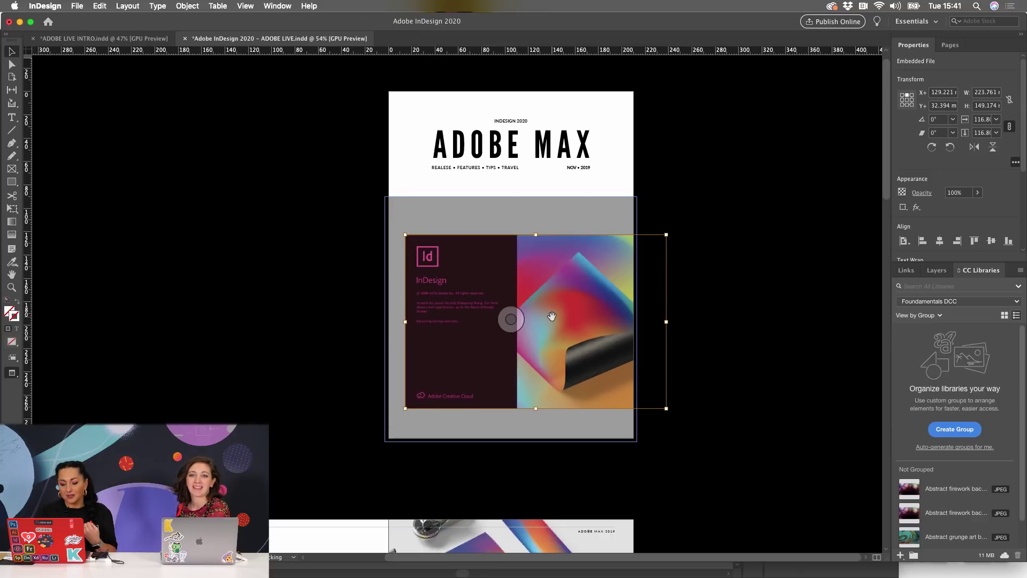
key("super+alt+comma")
key("super+alt+comma")
key("super+alt+comma")
key("super+alt+comma")
key("super+alt+comma")
left_click_drag(509, 316, 493, 323)
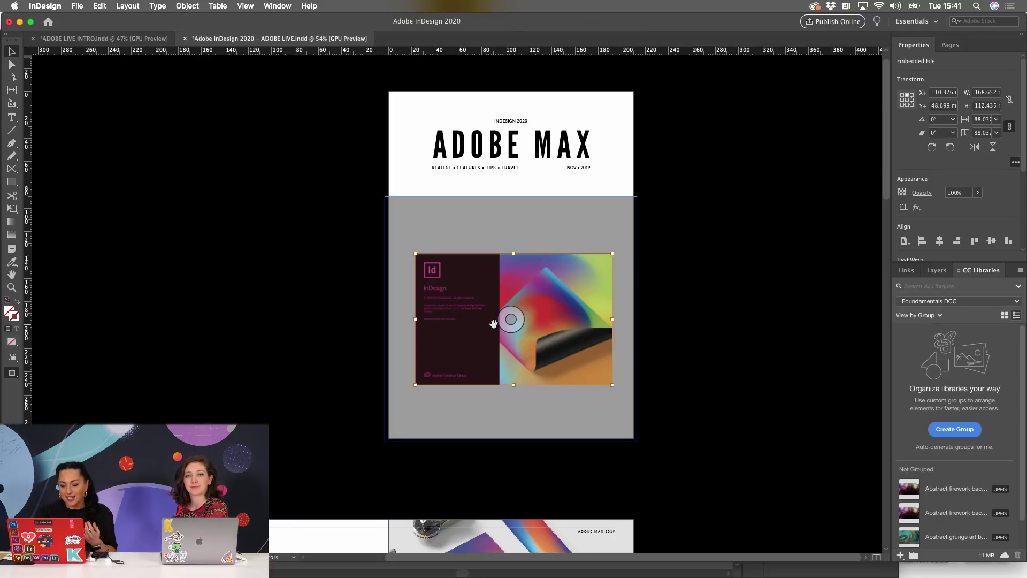
- Enlarge the cover image to about 182% within its frame and shift it so the colourful artwork covers most of the frame
key("super+alt+period")
key("super+alt+period")
key("super+alt+period")
key("super+alt+period")
key("super+alt+period")
key("super+alt+period")
key("super+alt+period")
key("super+alt+period")
key("super+alt+period")
key("super+alt+period")
key("super+alt+period")
key("super+alt+period")
key("super+alt+period")
key("super+alt+period")
key("super+alt+period")
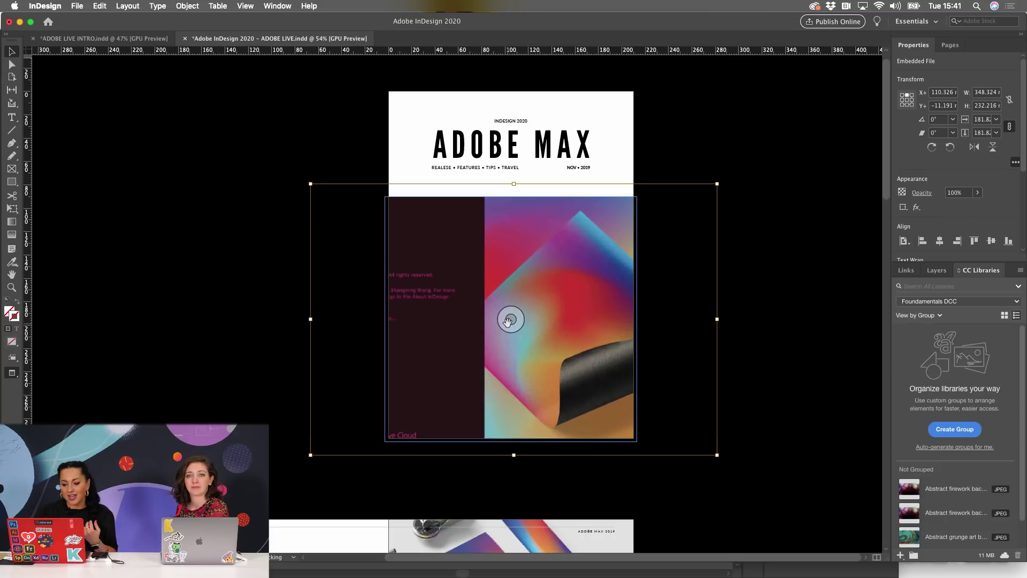
left_click_drag(509, 320, 450, 325)
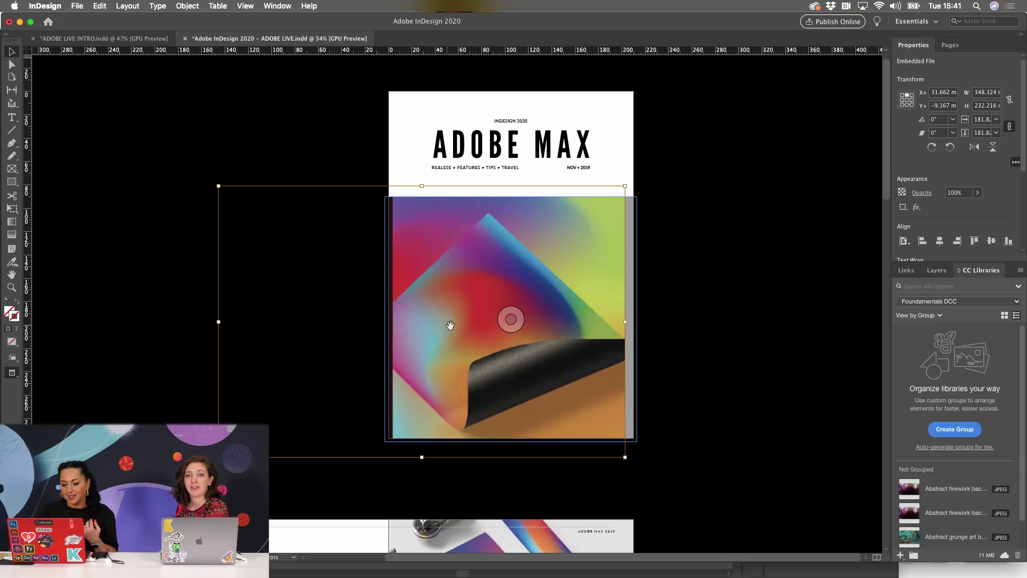
- Enlarge the cover image to about 235% so it fills the whole frame, and deselect it
key("super+alt+period")
key("super+alt+period")
key("super+alt+period")
key("super+alt+period")
key("super+alt+period")
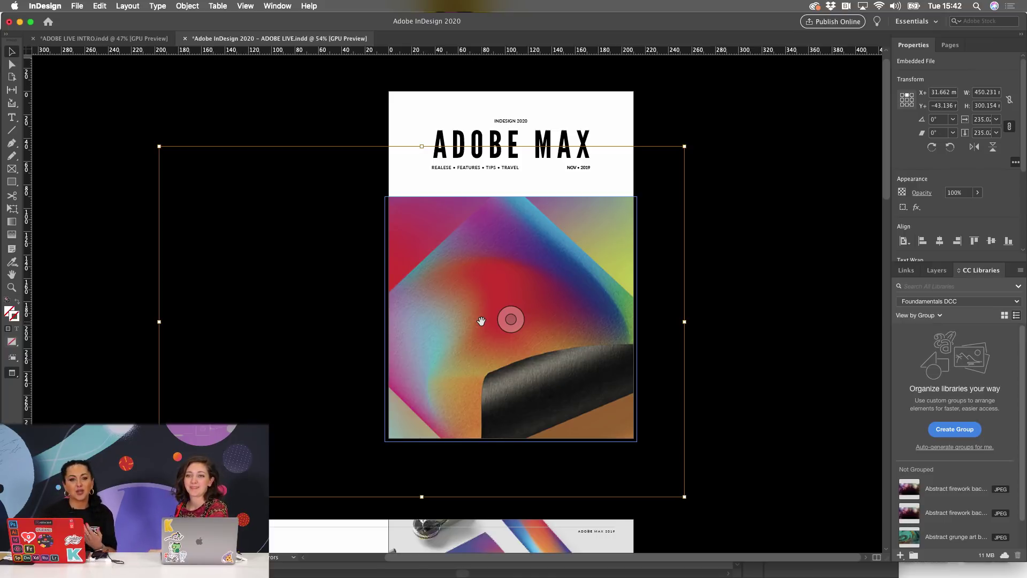
left_click(608, 183)
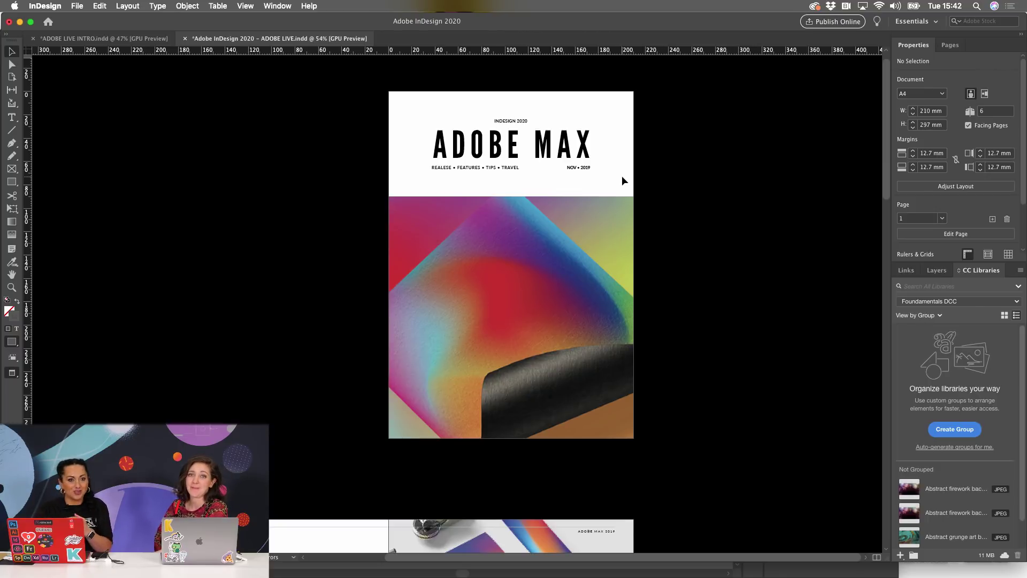
- Look through the magazine from the cover past the "Standout Layoutz" spread to the "What's New" page
scroll(639, 197, "down", 1)
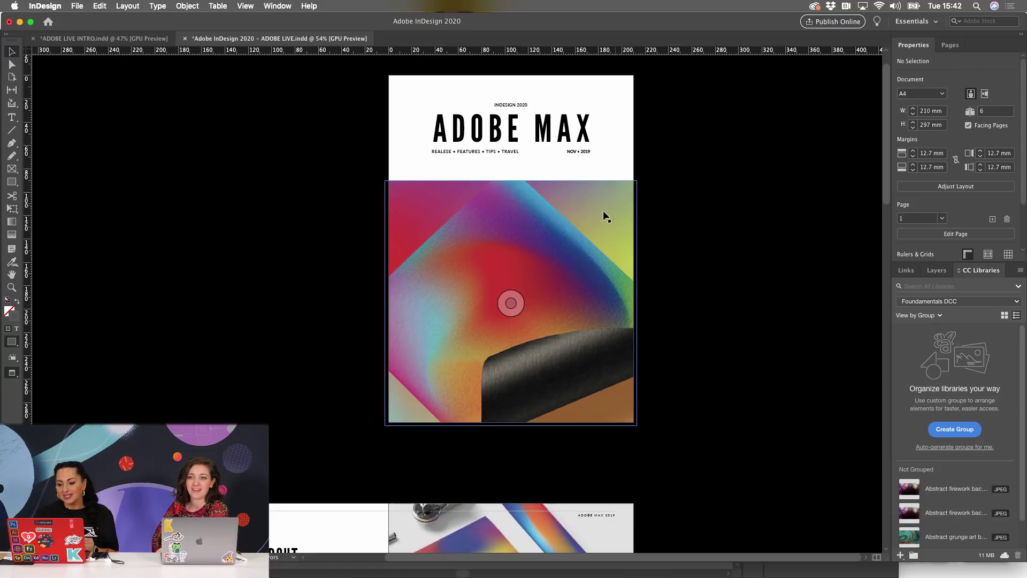
scroll(602, 212, "down", 1)
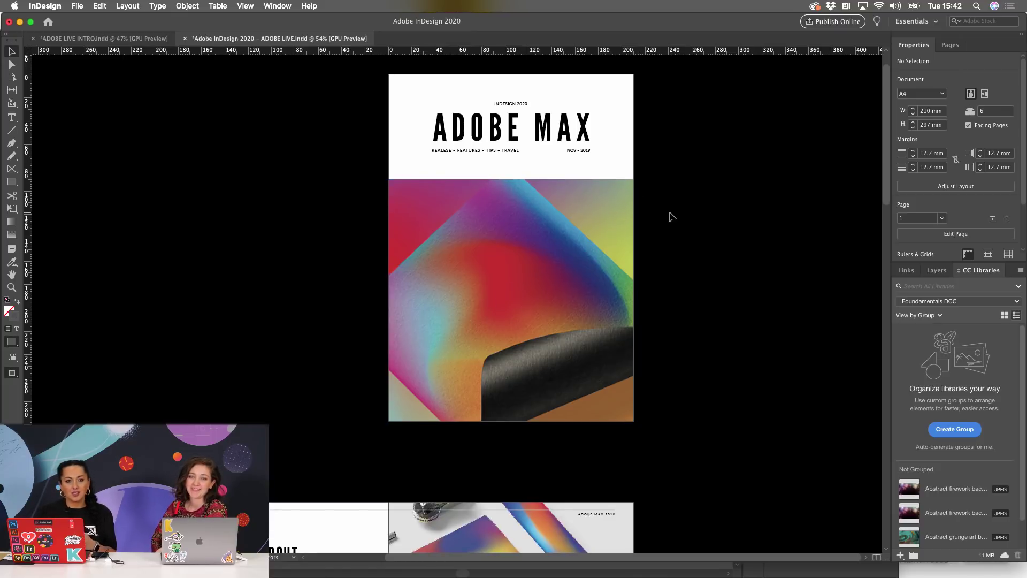
scroll(672, 216, "down", 3)
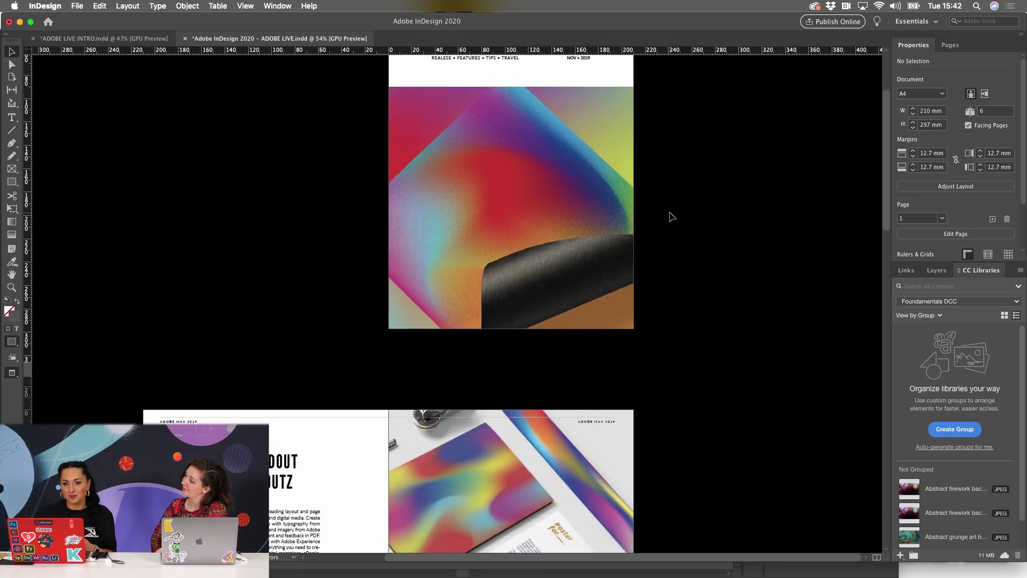
scroll(672, 216, "down", 6)
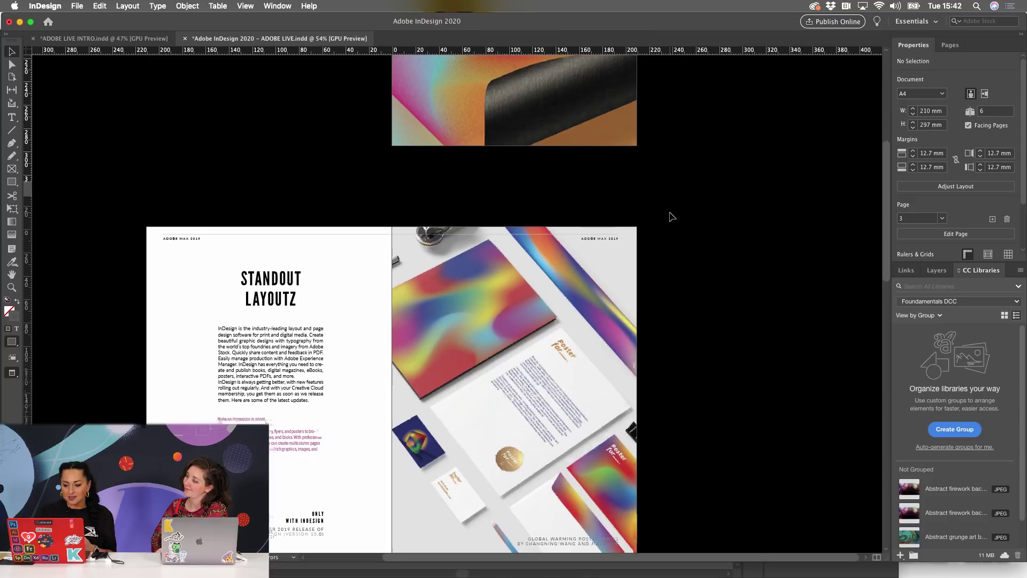
scroll(672, 216, "down", 2)
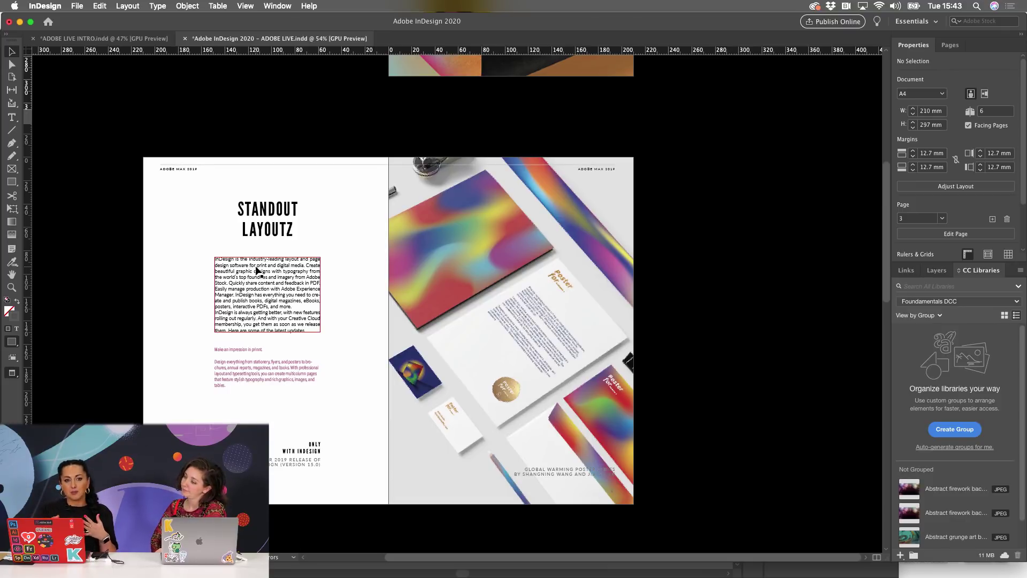
scroll(256, 270, "down", 7)
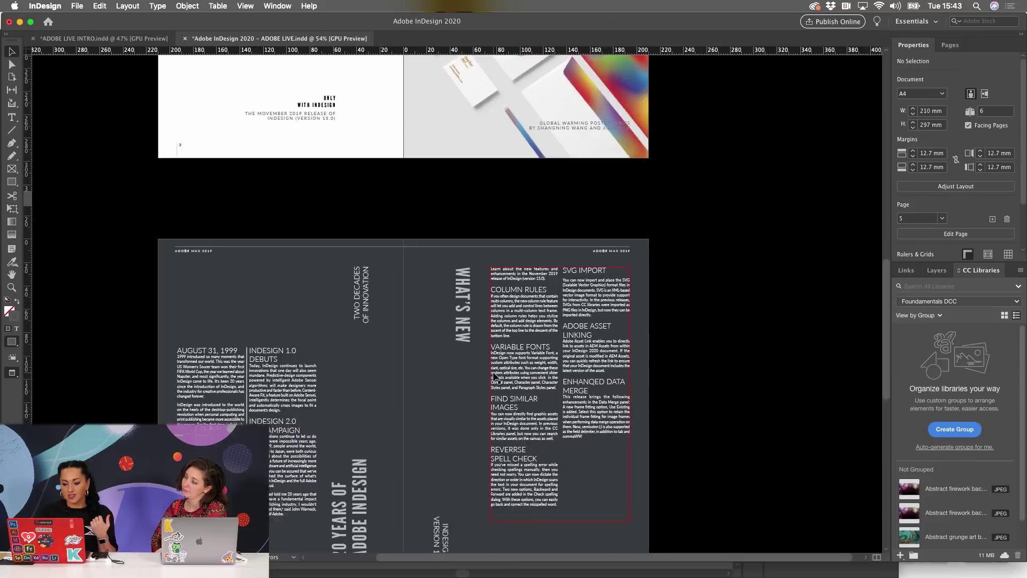
scroll(495, 377, "right", 1)
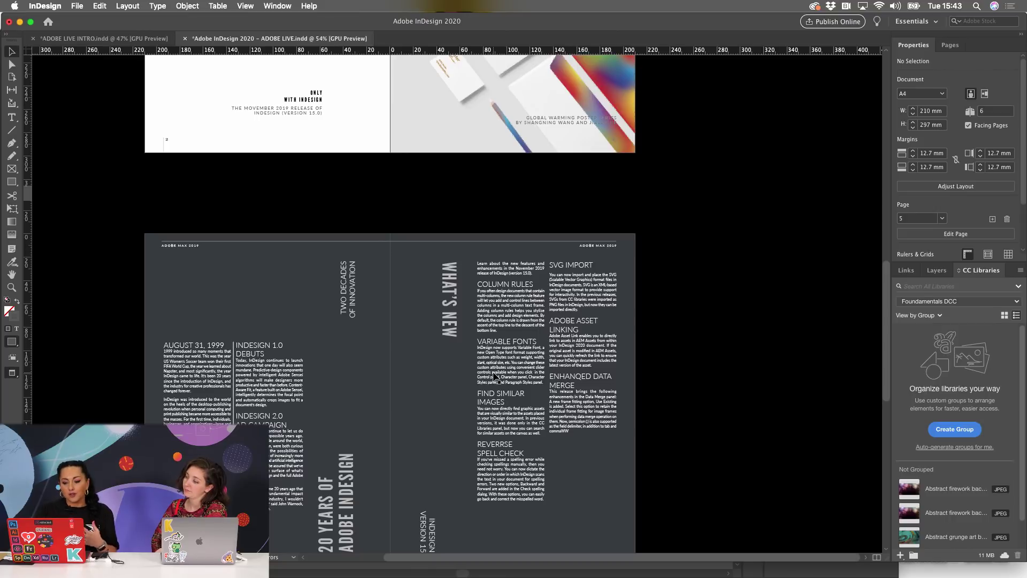
- Try a 45 mm vertical line beside the first column of the "What's New" text, check its stroke colour options, and remove it
scroll(552, 321, "up", 5)
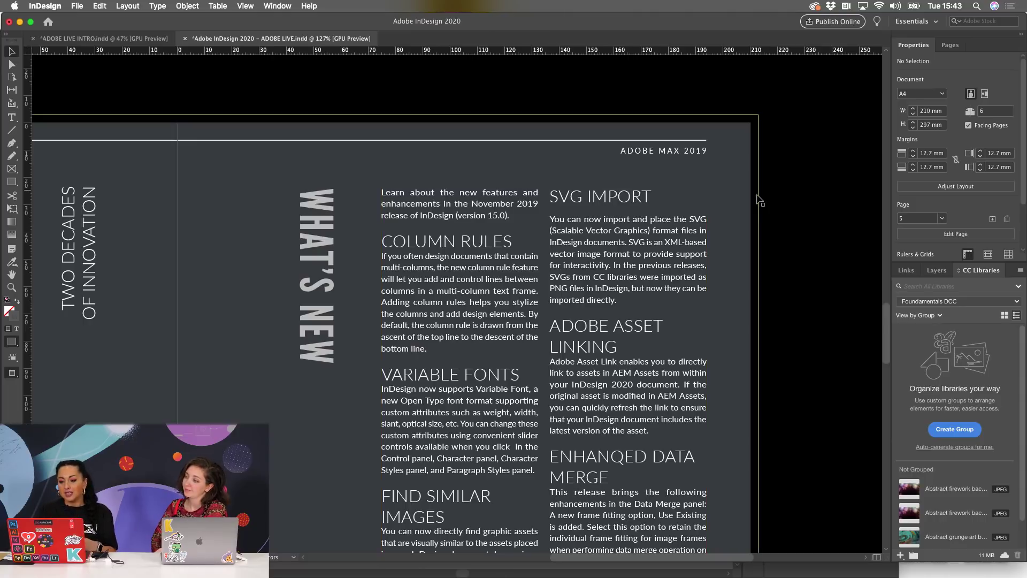
left_click(15, 130)
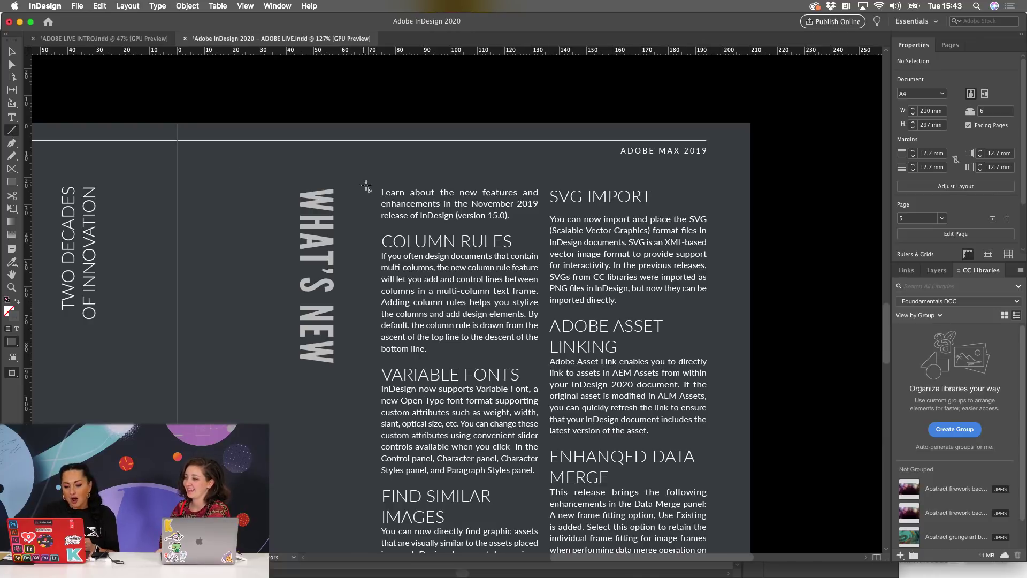
left_click_drag(373, 189, 364, 312)
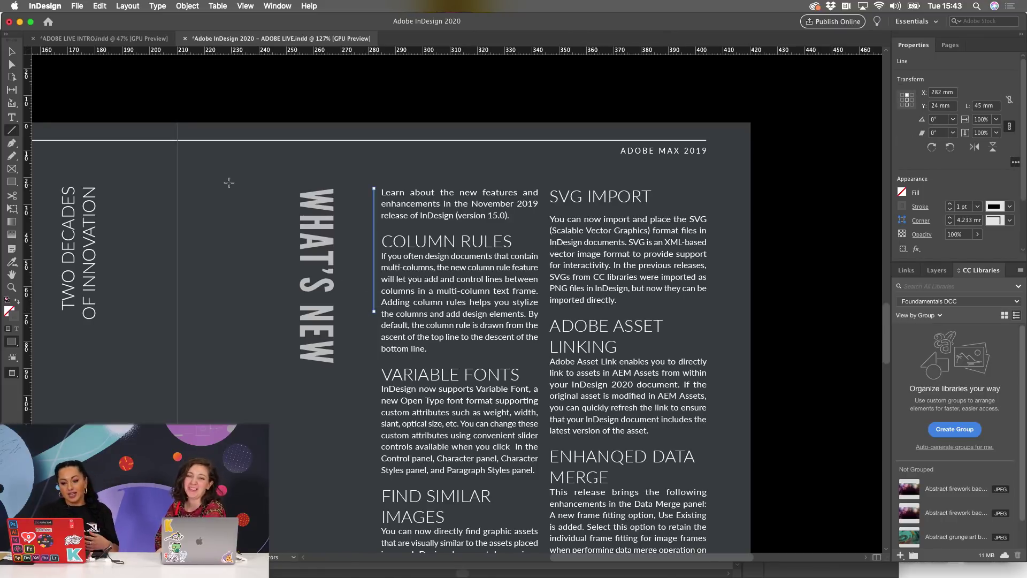
left_click(11, 51)
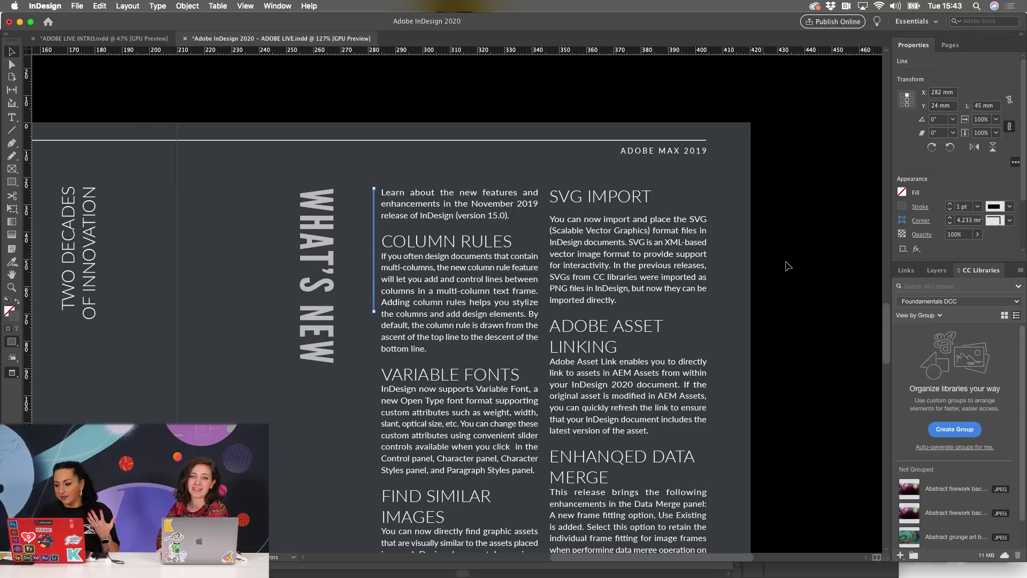
left_click(903, 208)
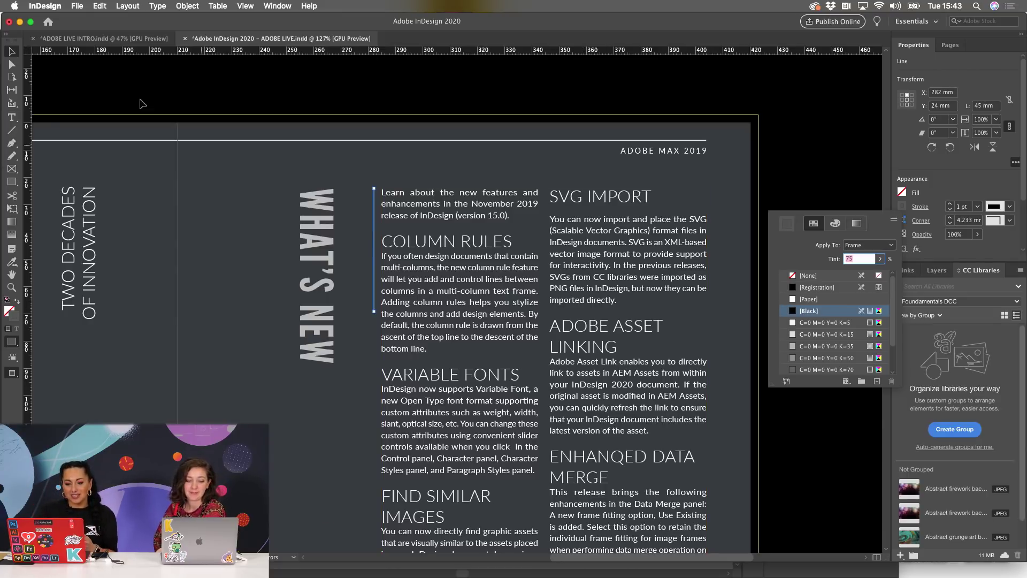
left_click(13, 50)
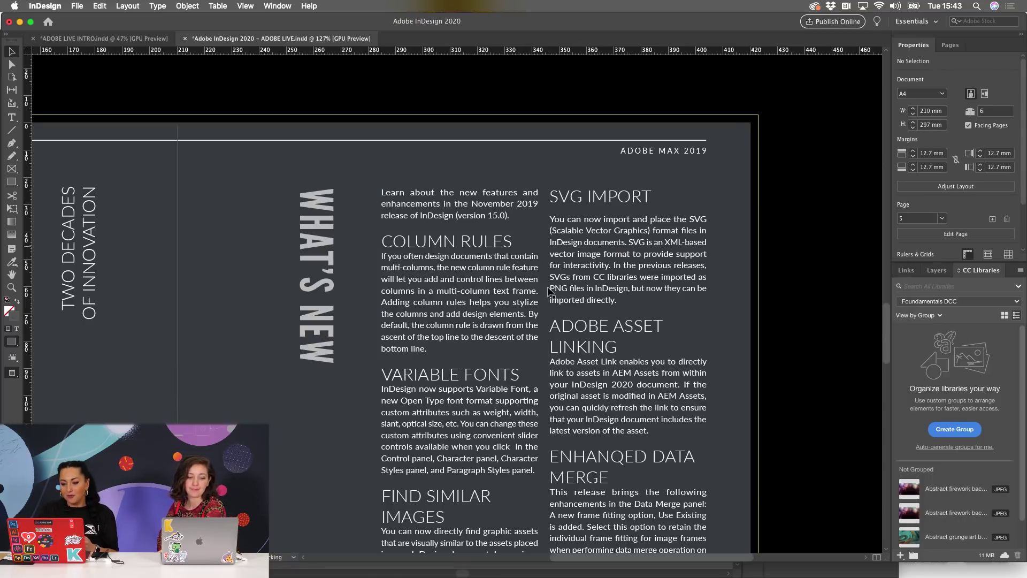
- Insert column rules in the two-column "What's New" text frame with the preview on, and set their stroke colour to [Paper]
left_click(572, 293)
scroll(572, 293, "down", 3)
scroll(572, 293, "right", 3)
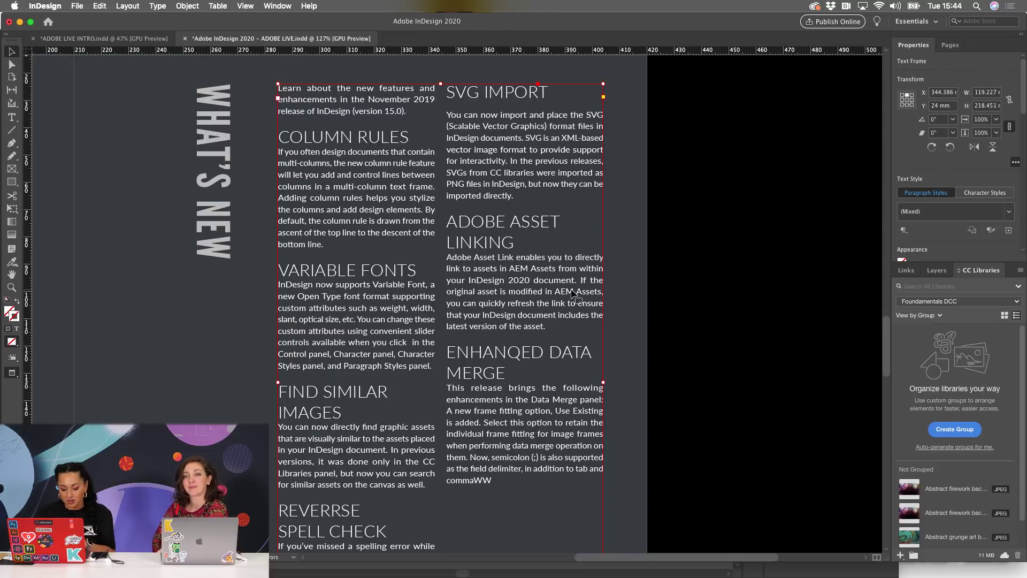
key("super+b")
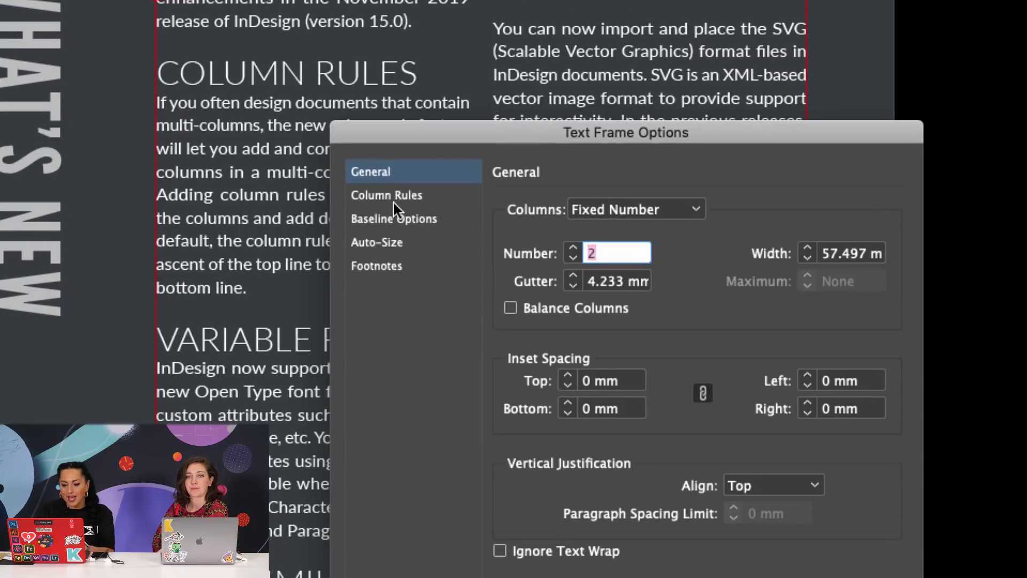
left_click(402, 202)
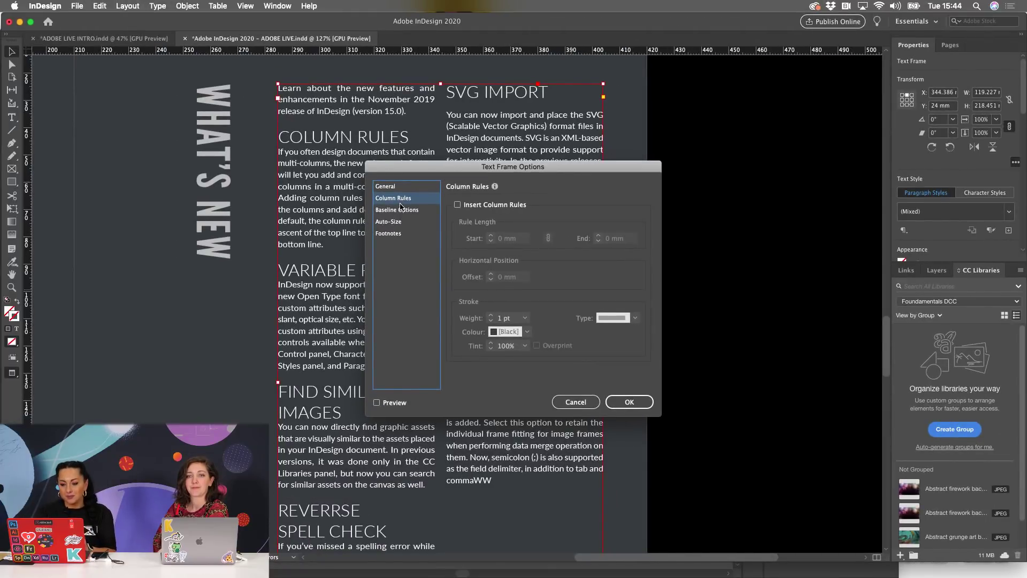
left_click(458, 205)
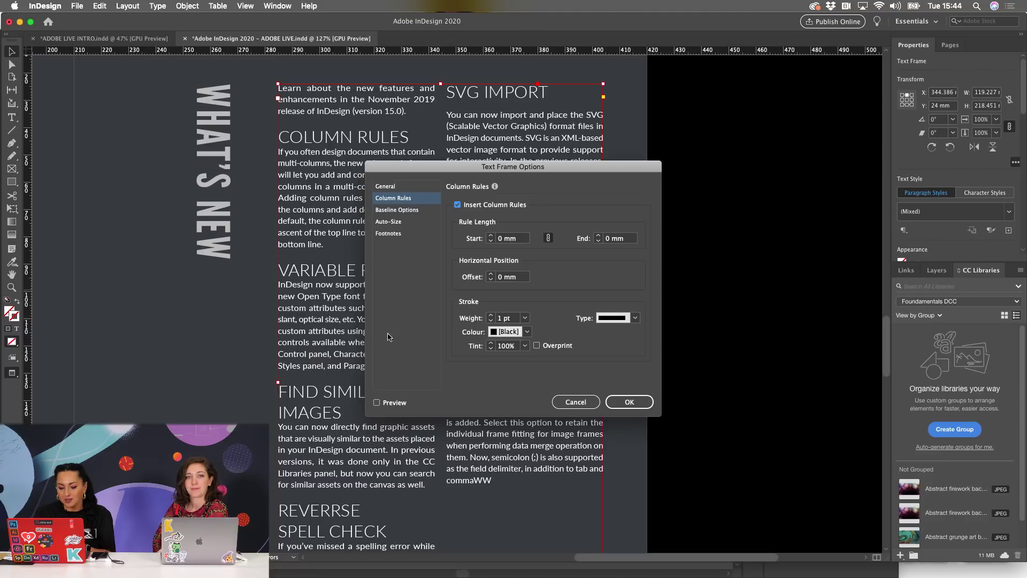
left_click(376, 407)
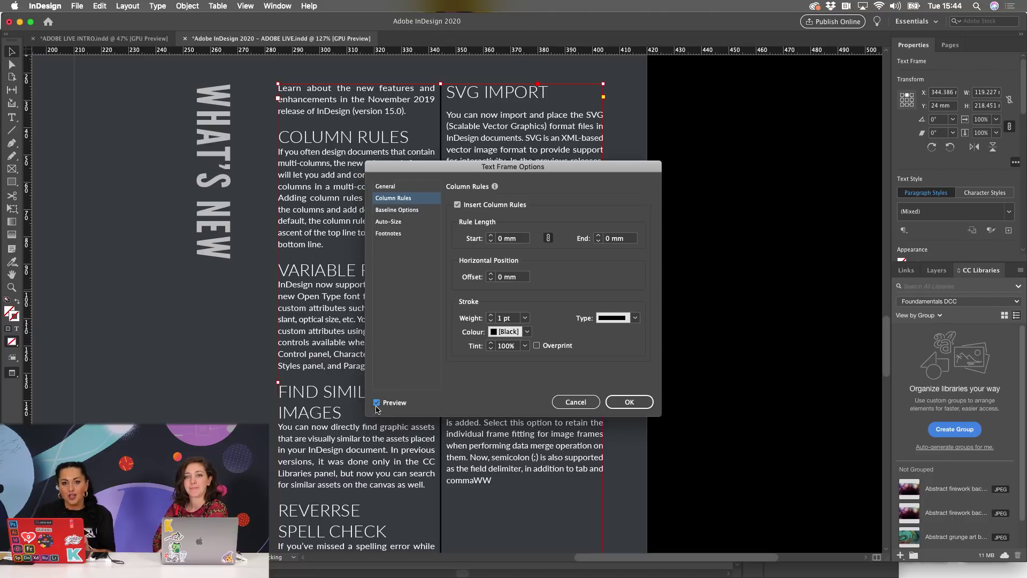
left_click(527, 332)
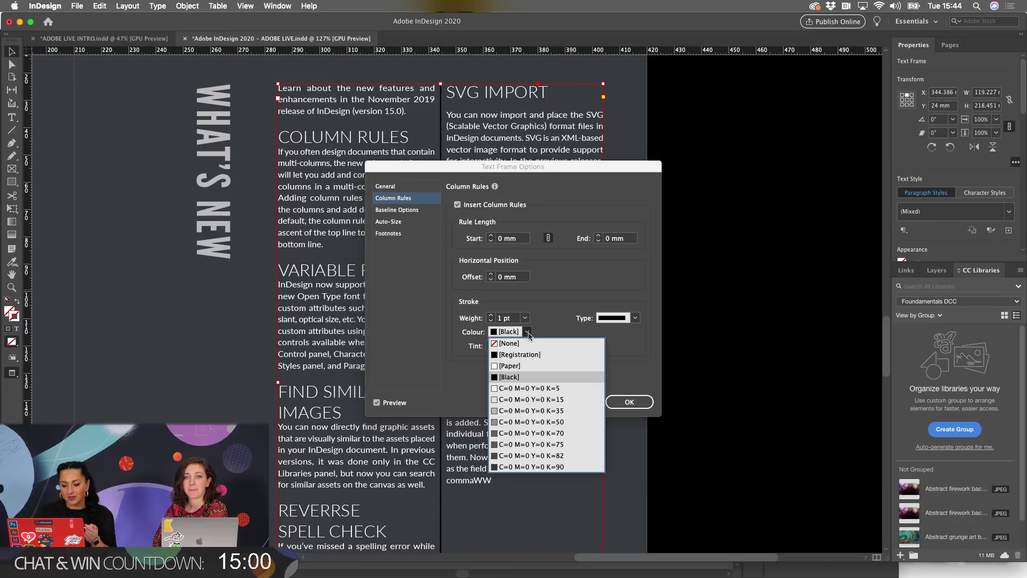
left_click(524, 366)
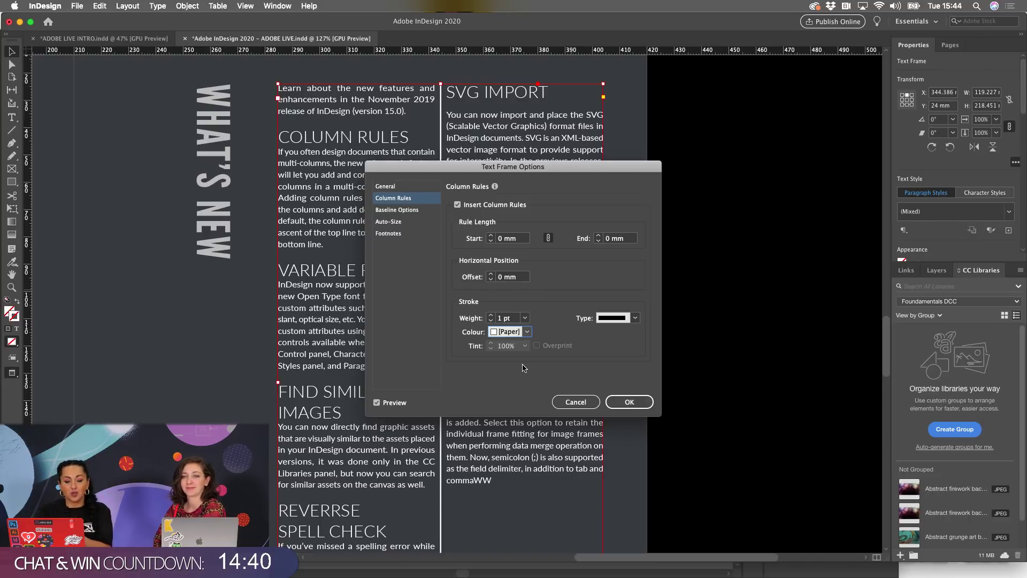
- Try three columns in the "What's New" text frame and cancel the Text Frame Options
left_click(387, 186)
left_click(487, 224)
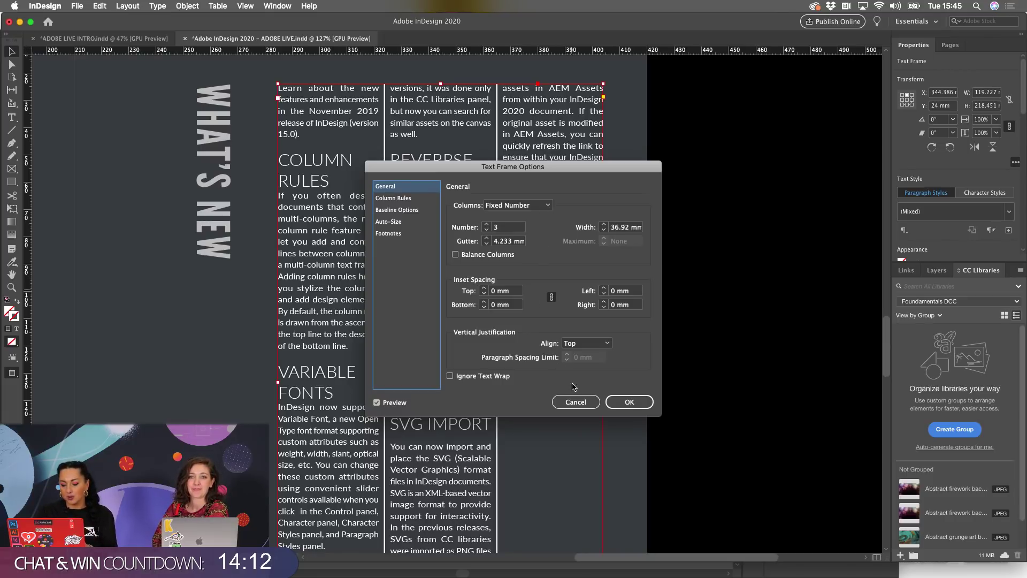
left_click(576, 401)
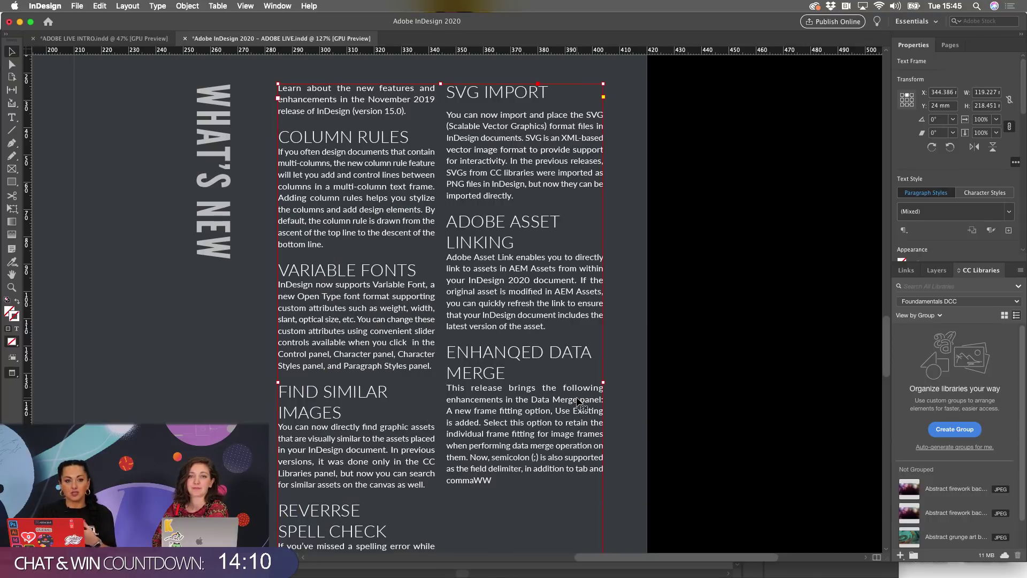
- Copy the body paragraph under the "Reverrse Spell Check" heading on page 5
left_click(812, 399)
scroll(813, 398, "down", 10)
scroll(812, 399, "left", 3)
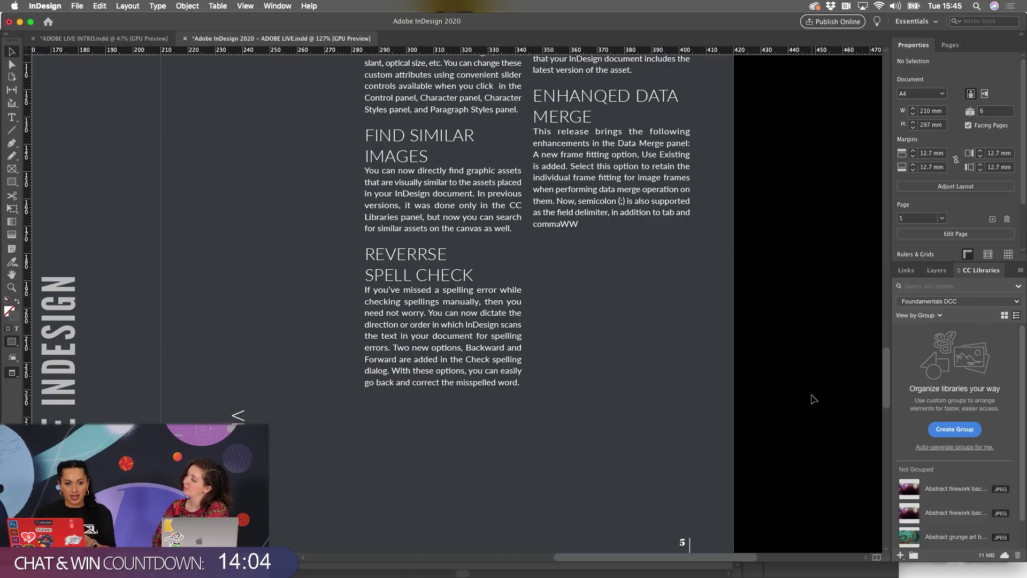
double_click(479, 291)
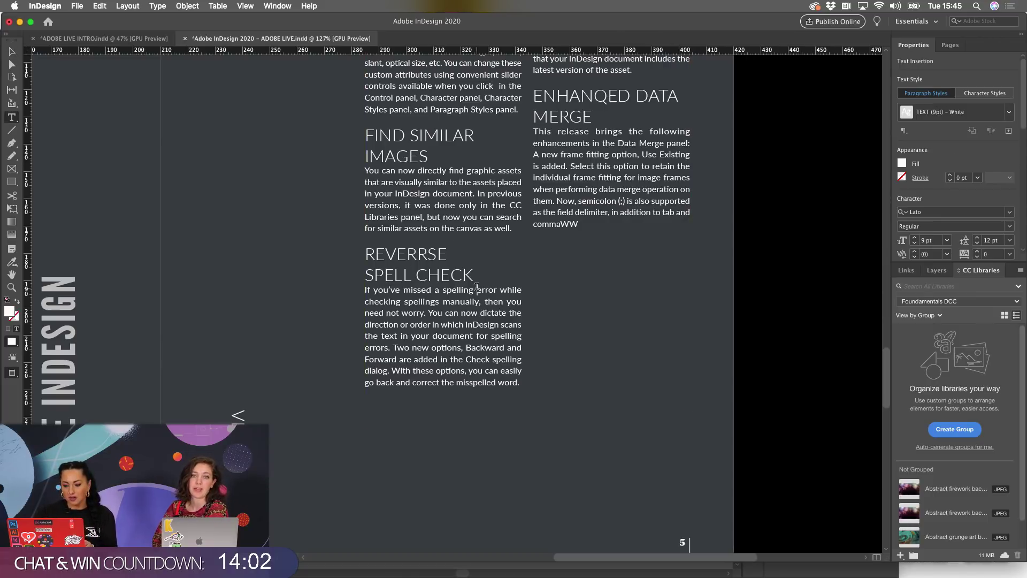
left_click_drag(515, 382, 361, 295)
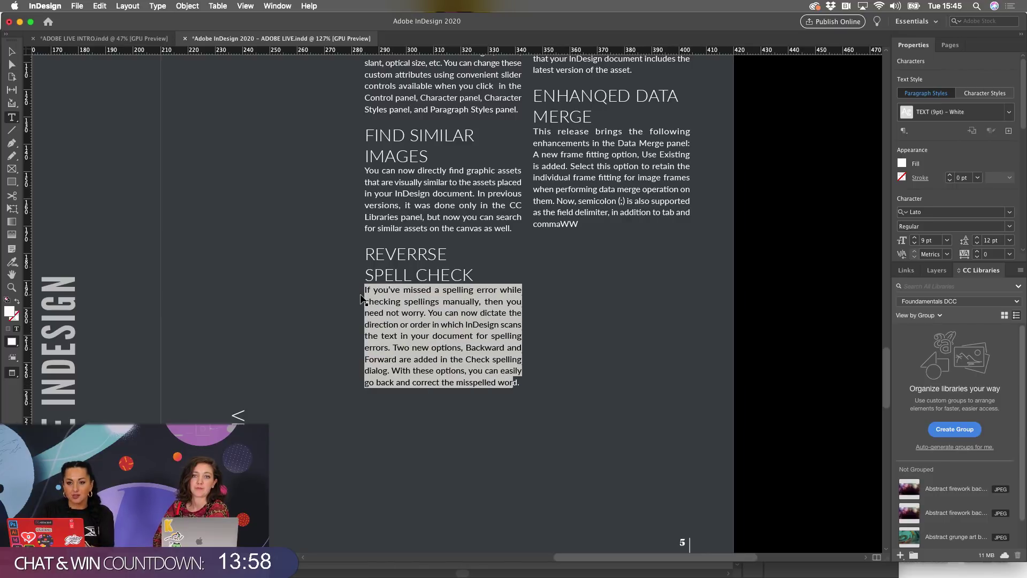
- Go back to page 2 and show the frame edges and guides around the "Make an impression in prinnt." text
left_click(11, 51)
scroll(110, 98, "up", 10)
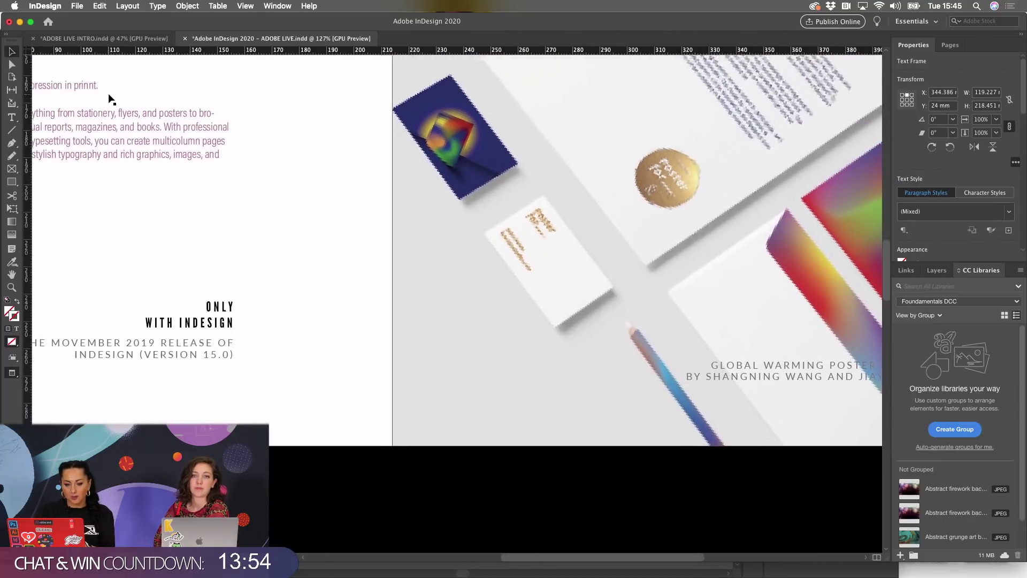
scroll(110, 98, "left", 3)
left_click(246, 228)
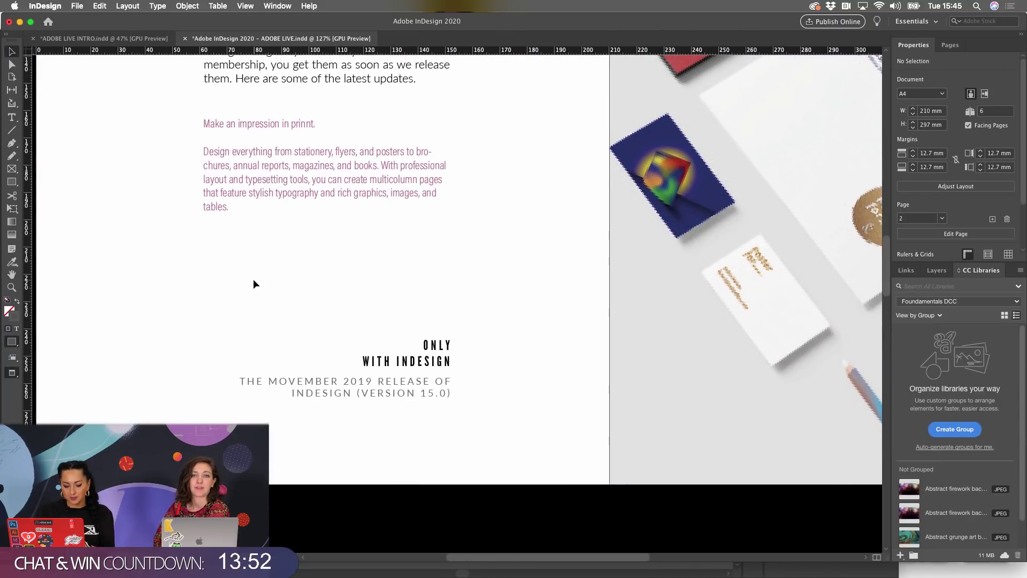
key("w")
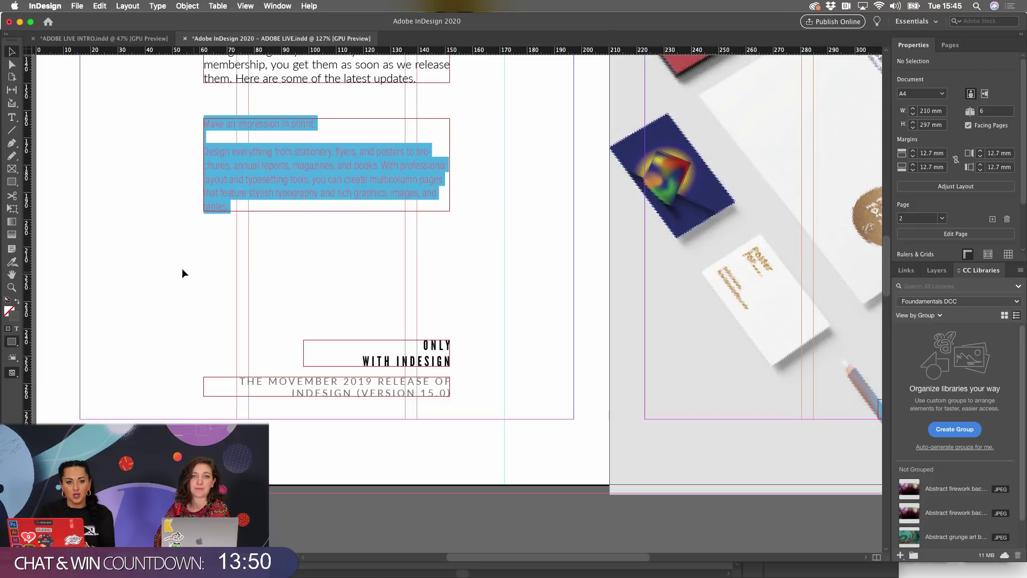
scroll(156, 239, "down", 2)
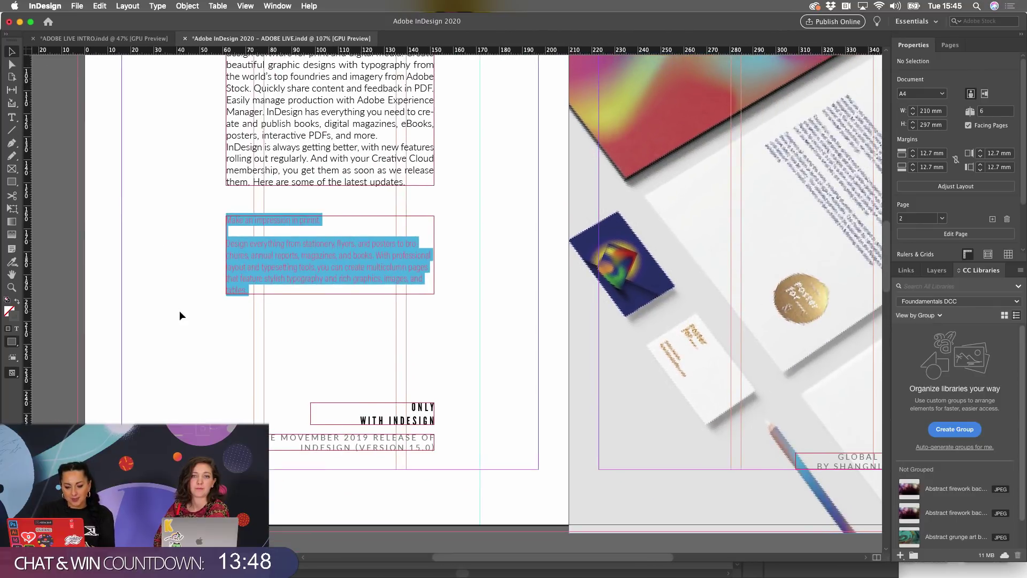
- Draw a text frame about 77 × 33 mm below the "Make an impression in prinnt." text and paste the copied paragraph into it
left_click(13, 117)
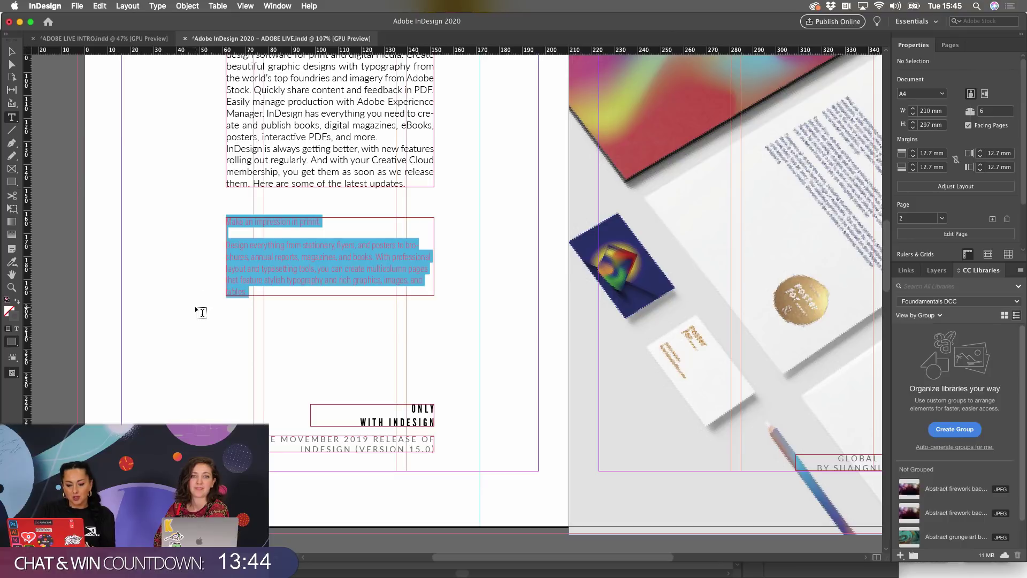
left_click_drag(200, 308, 324, 353)
left_click_drag(373, 383, 371, 382)
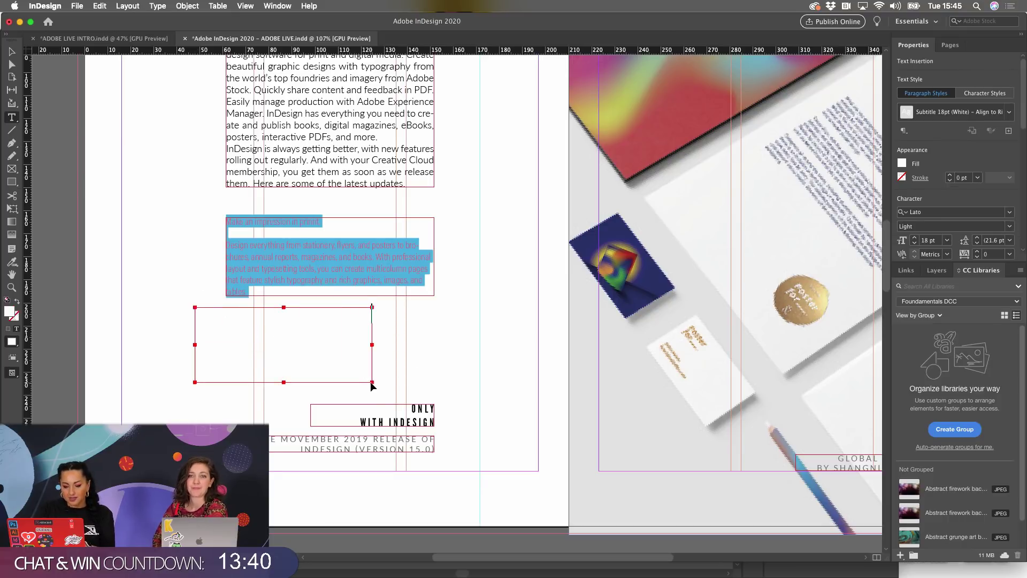
key("super+v")
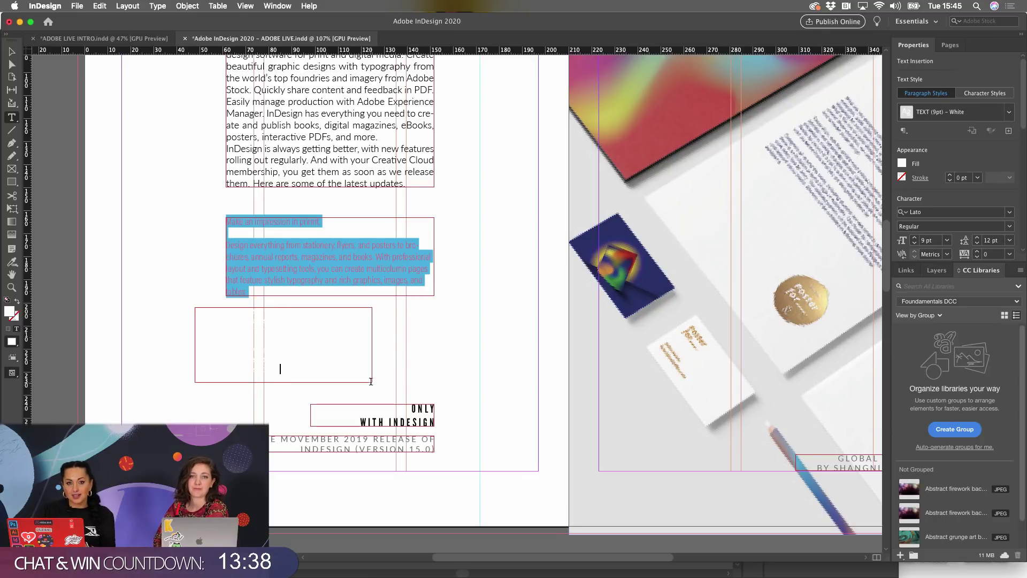
- Set the fill of all the pasted text to [Black]
scroll(370, 382, "up", 3)
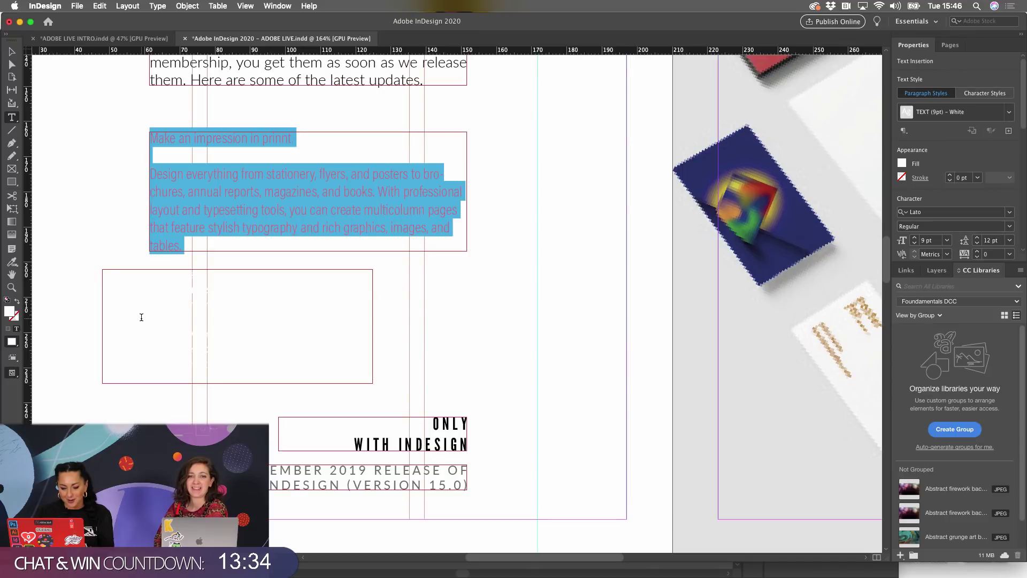
left_click(246, 368)
key("super+a")
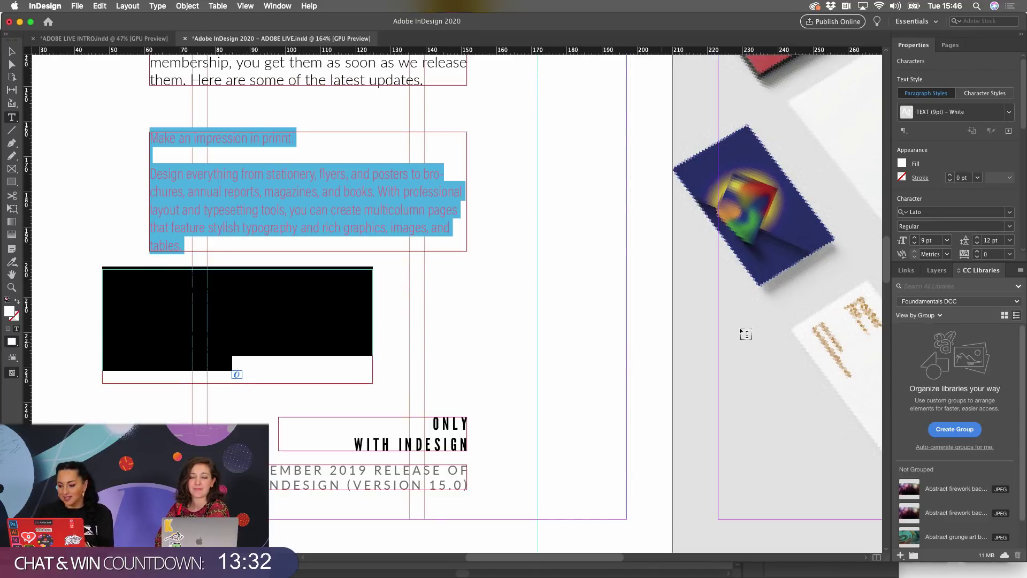
left_click(903, 164)
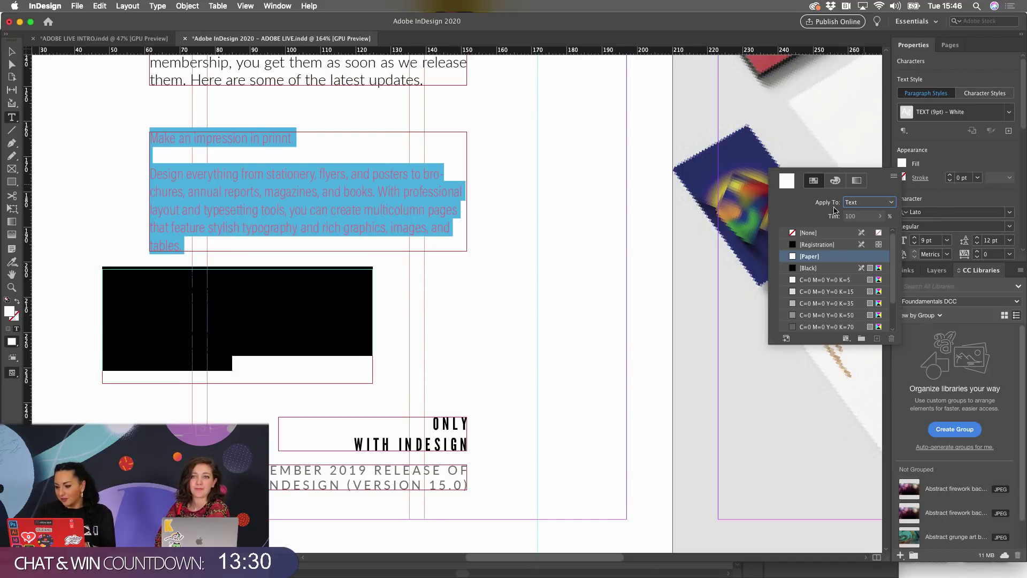
left_click(808, 267)
left_click(476, 316)
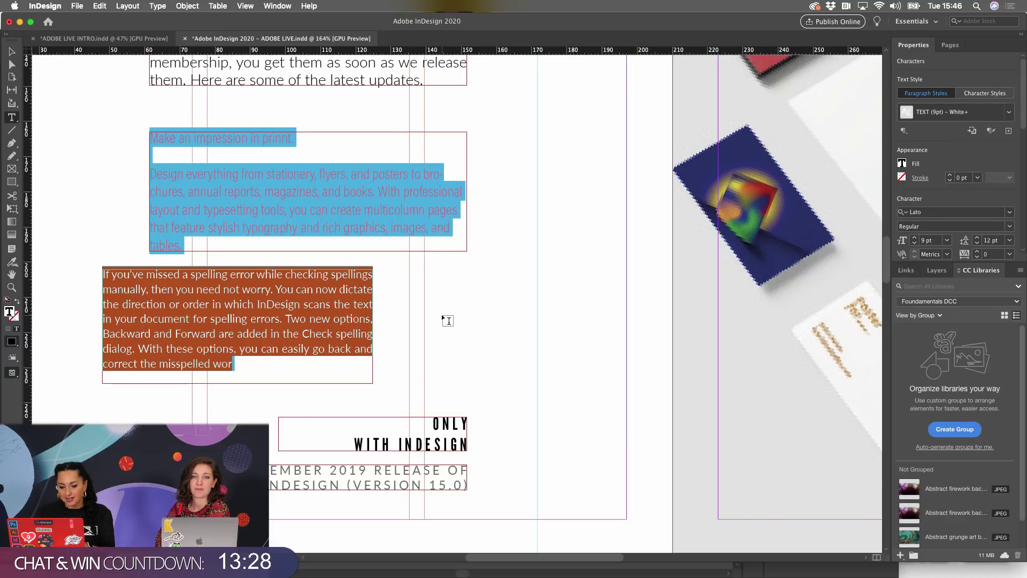
left_click(309, 319)
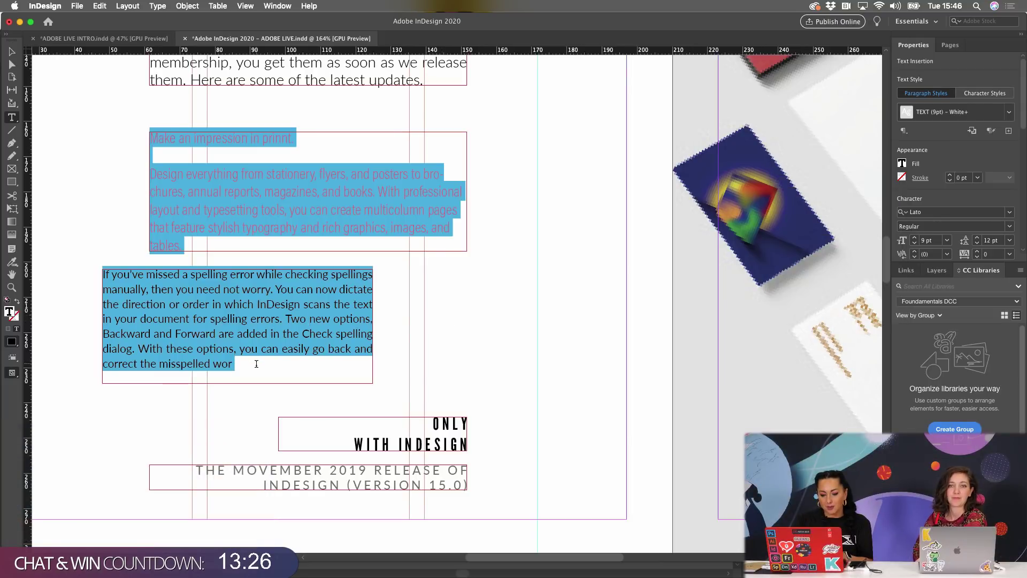
- Redefine the "TEXT (9pt) – White" paragraph style from the recoloured paragraph
left_click_drag(243, 360, 104, 278)
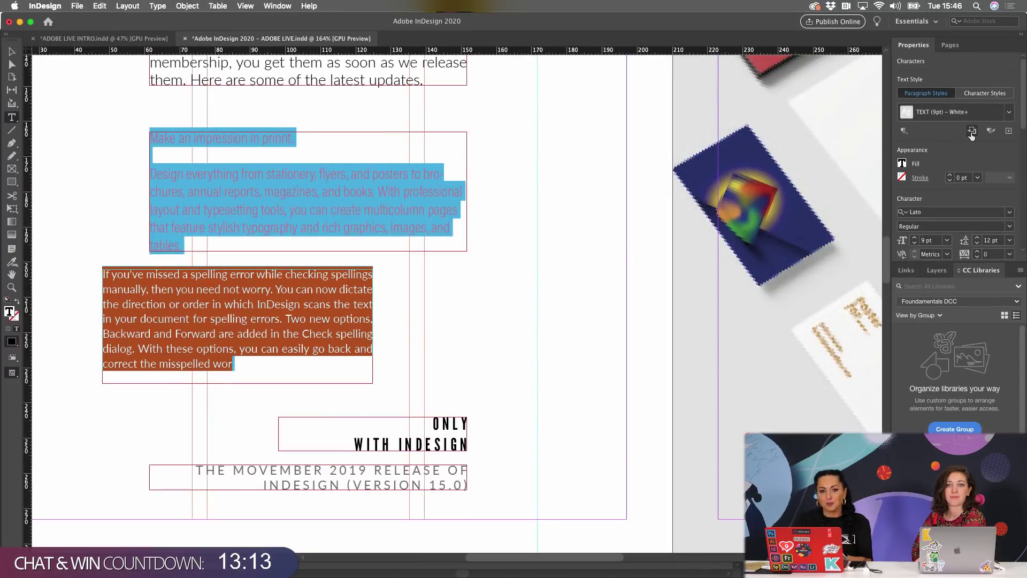
left_click(971, 132)
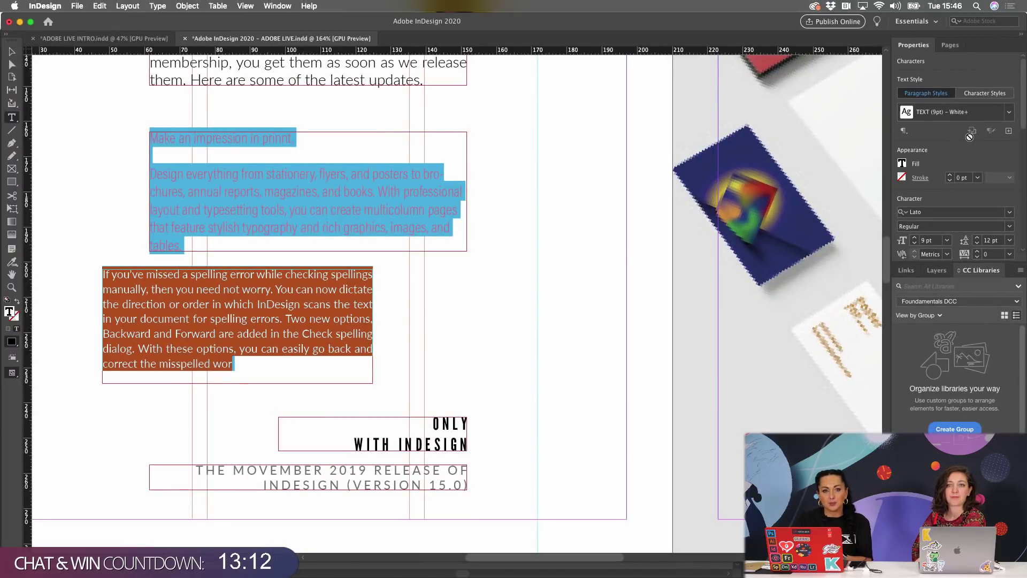
left_click(499, 275)
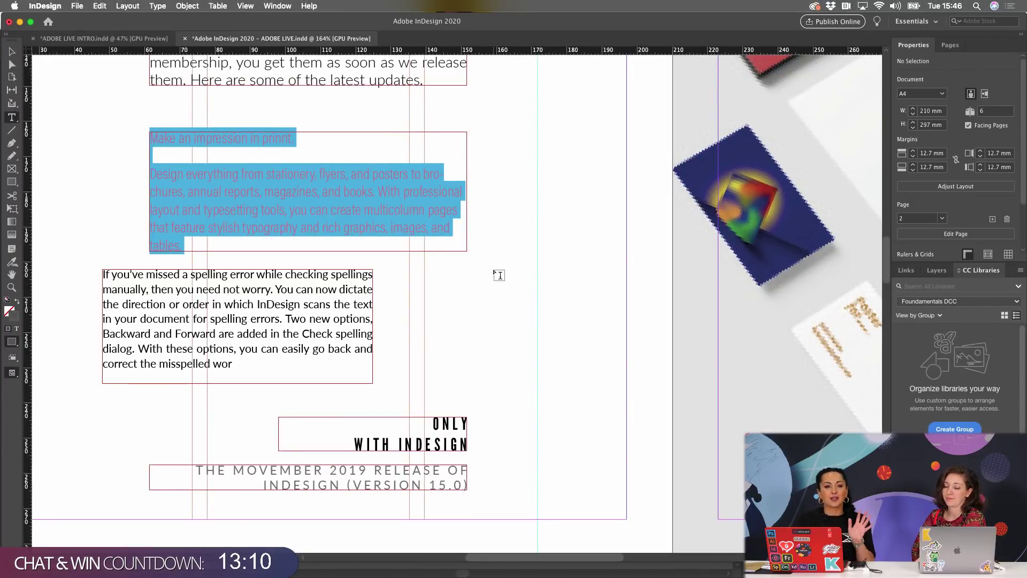
- Align the pasted text frame with the left edge of the frame above and widen it to about 90 mm
left_click(12, 52)
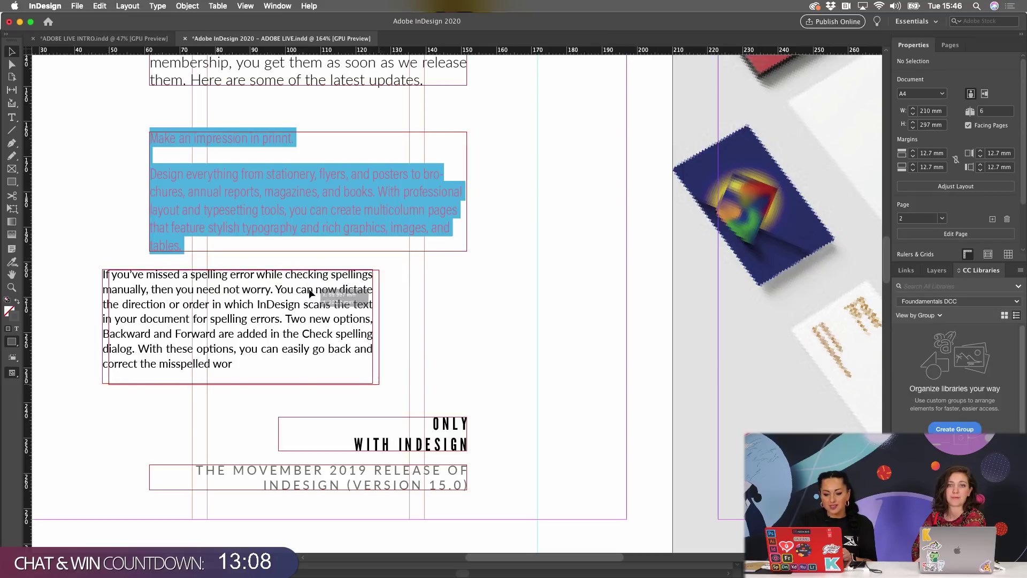
left_click_drag(321, 294, 369, 295)
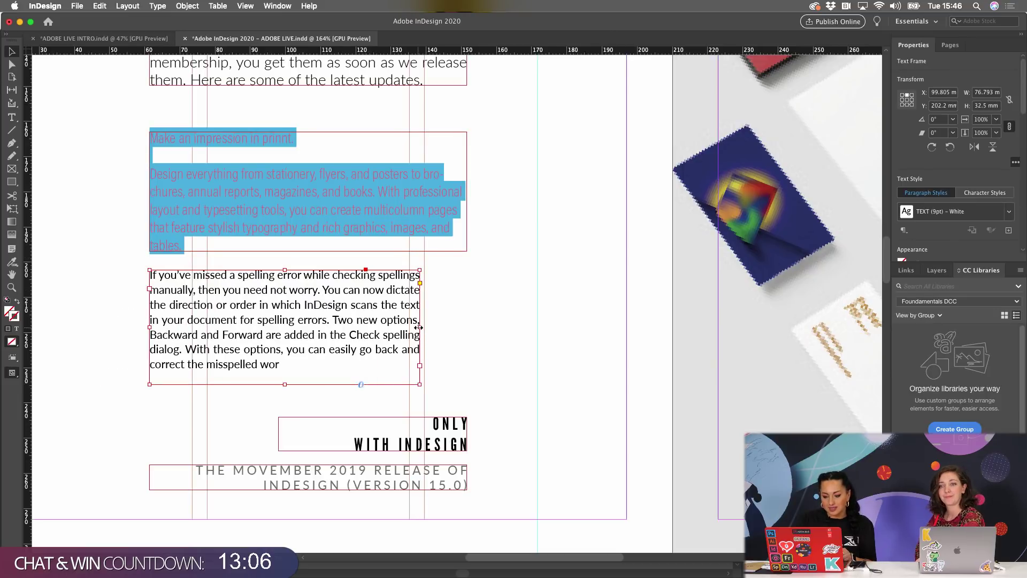
left_click_drag(420, 327, 466, 328)
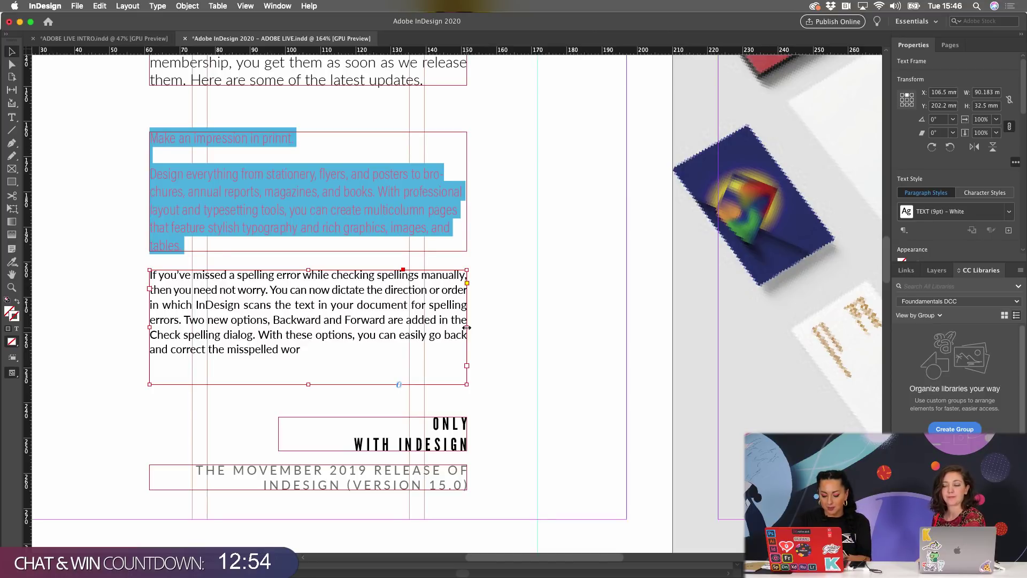
- Divide the pasted text frame into two columns with a 4 mm gutter
key("super+b")
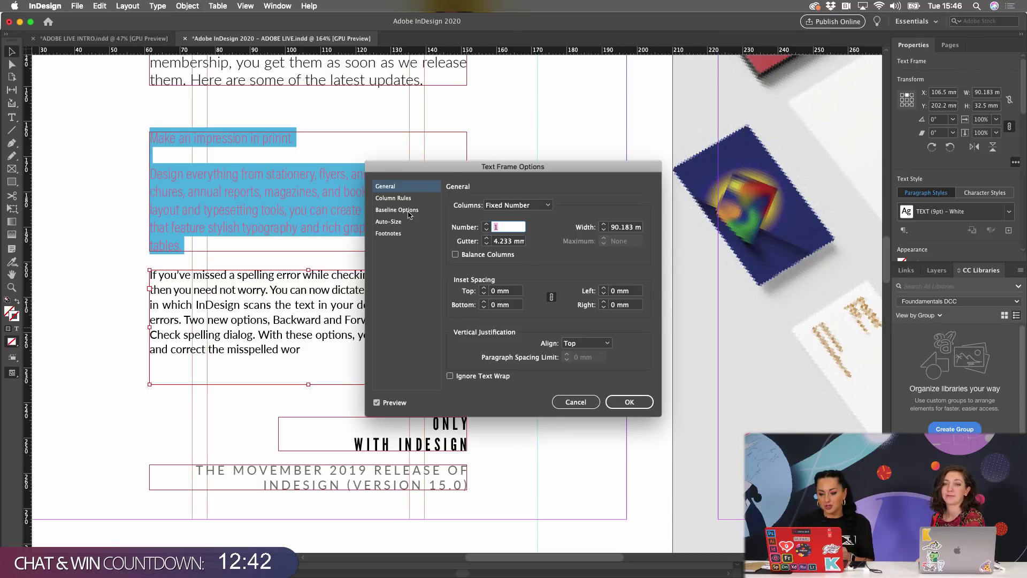
left_click(487, 225)
left_click(486, 225)
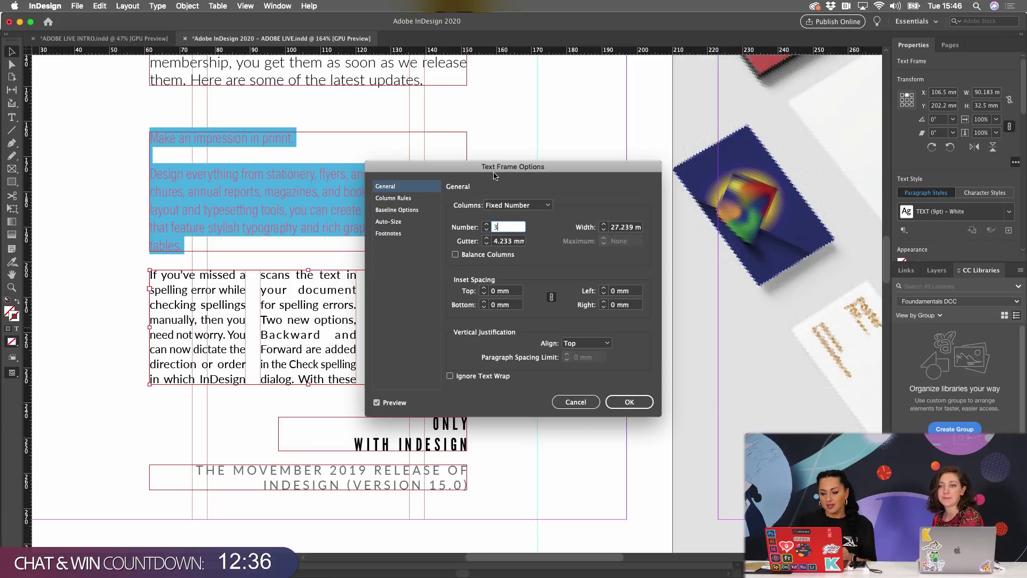
left_click_drag(494, 169, 581, 144)
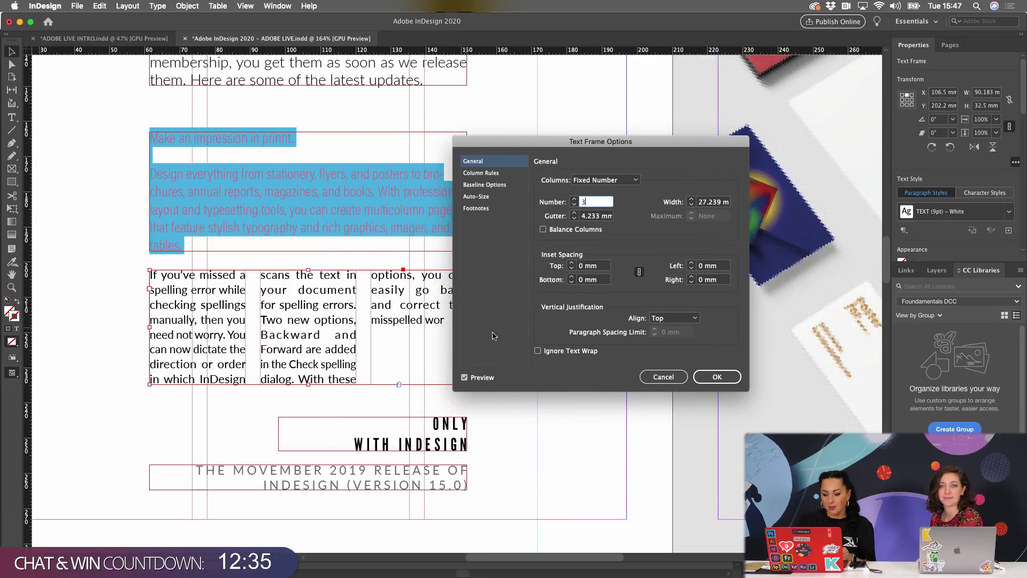
left_click(576, 204)
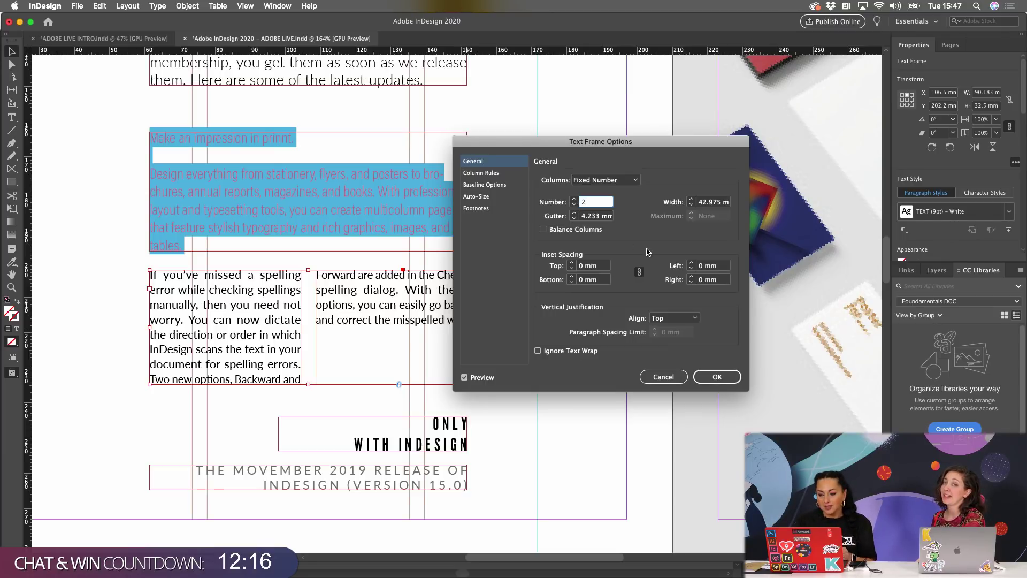
left_click(574, 219)
left_click(575, 219)
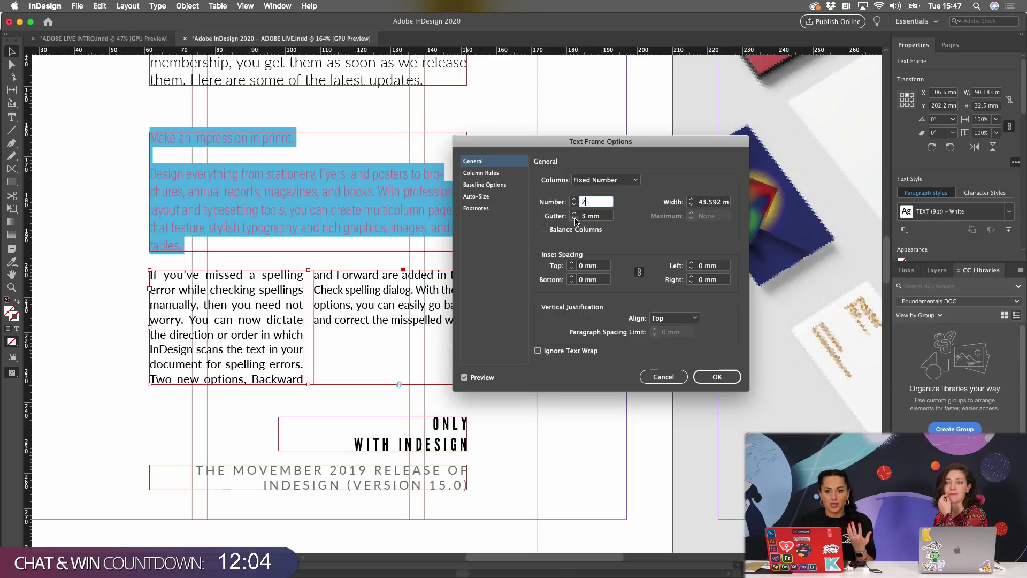
left_click(574, 214)
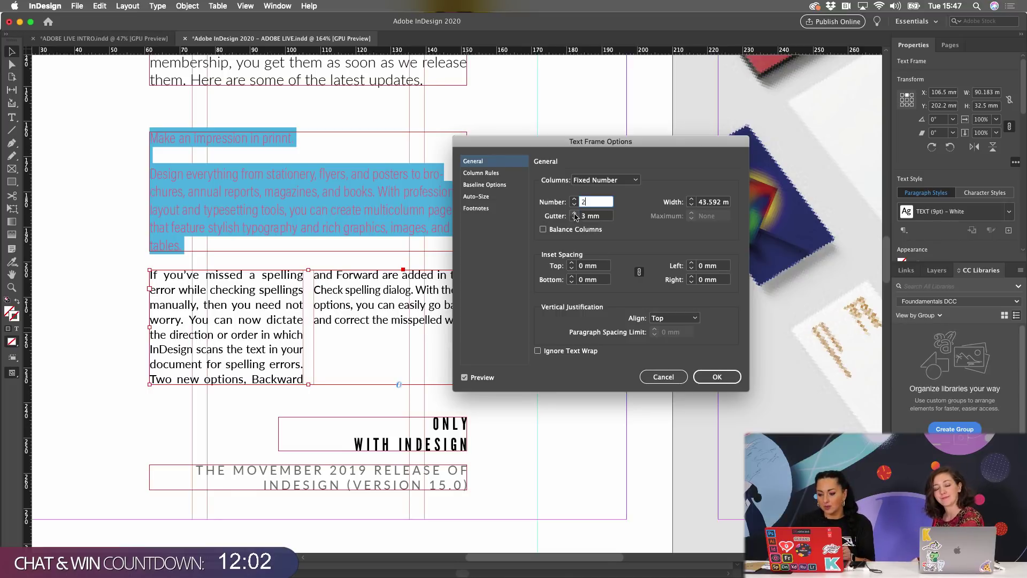
- Insert column rules in the two-column frame and set their stroke weight to 6 pt
left_click(493, 175)
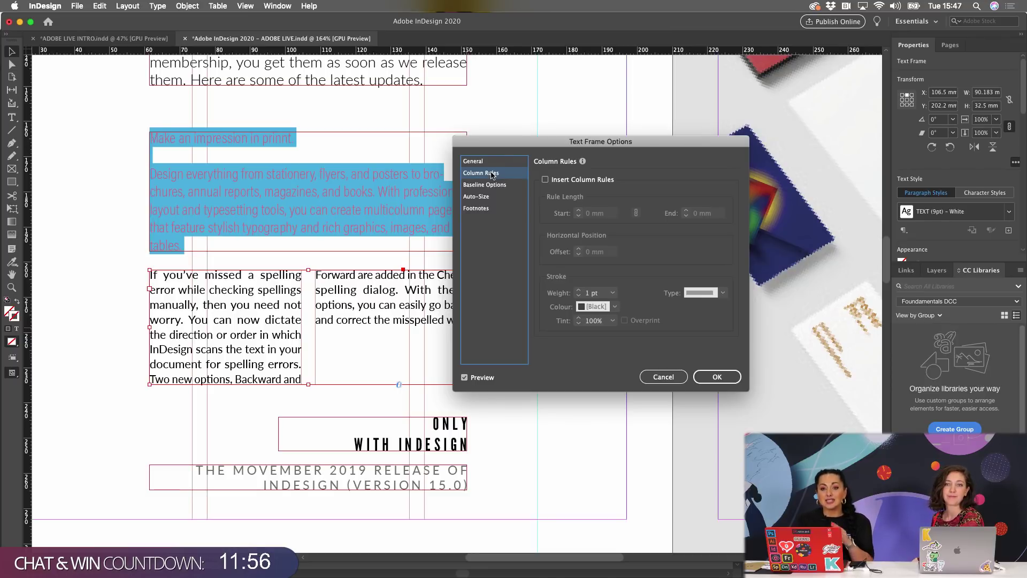
left_click(545, 181)
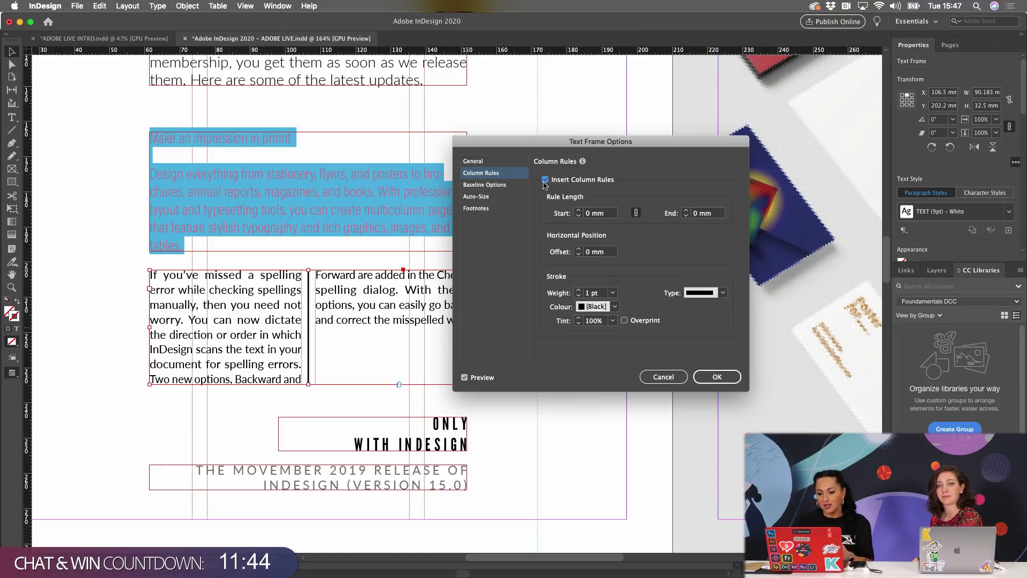
left_click(578, 290)
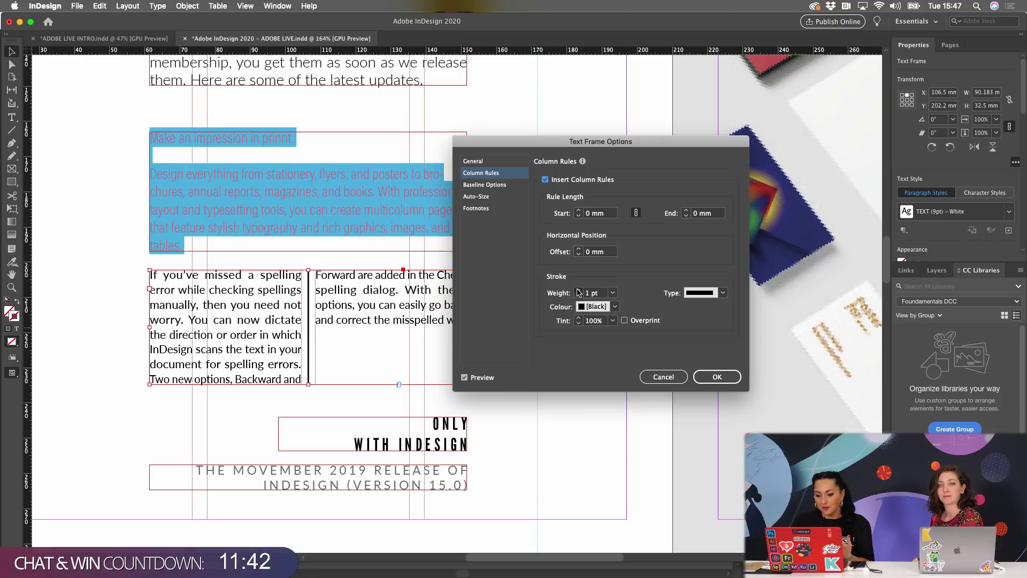
left_click(578, 291)
left_click(579, 290)
left_click(578, 291)
left_click(579, 291)
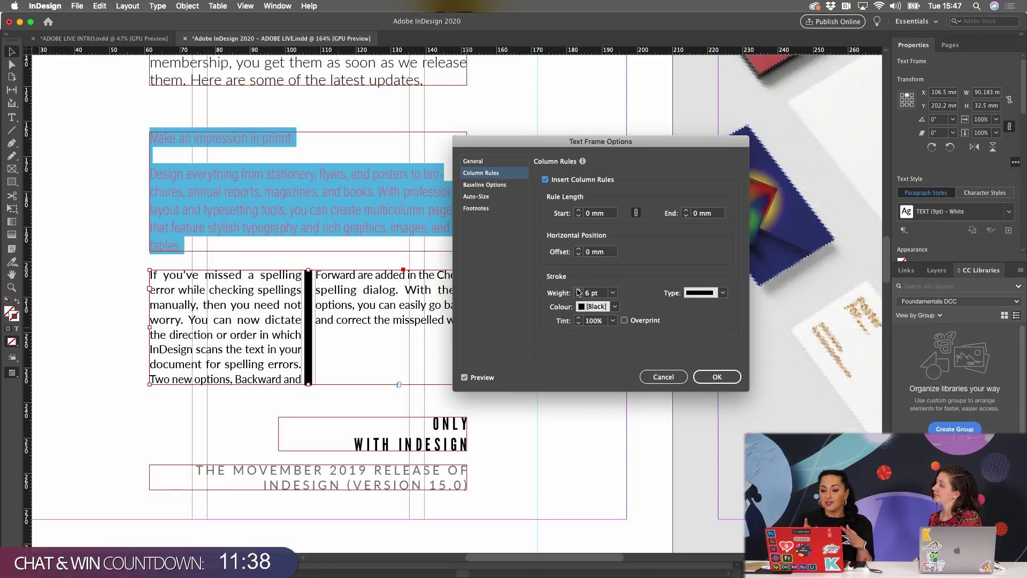
- Widen the gutter between the two columns to 6 mm
left_click(487, 162)
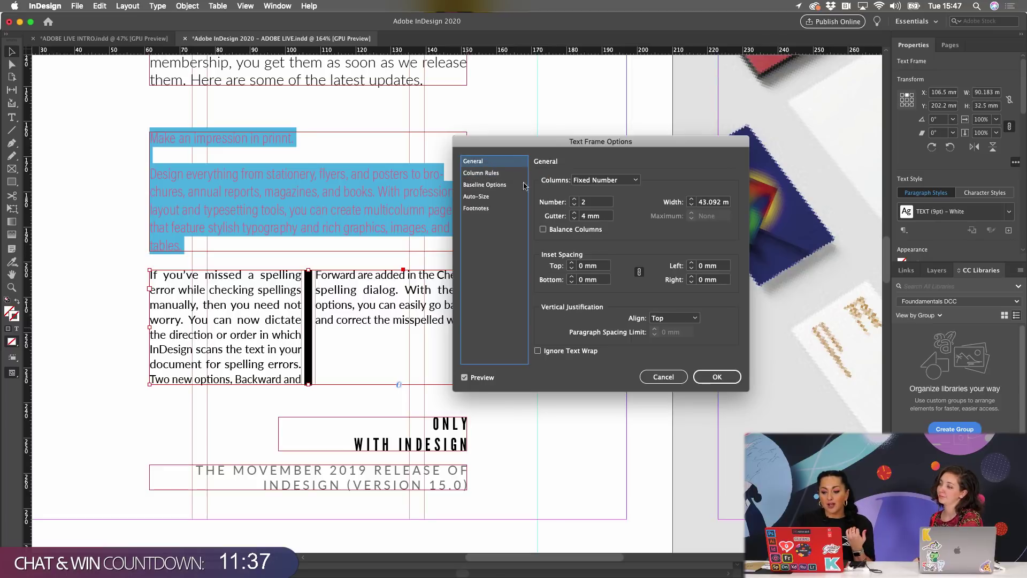
left_click(575, 213)
left_click(575, 213)
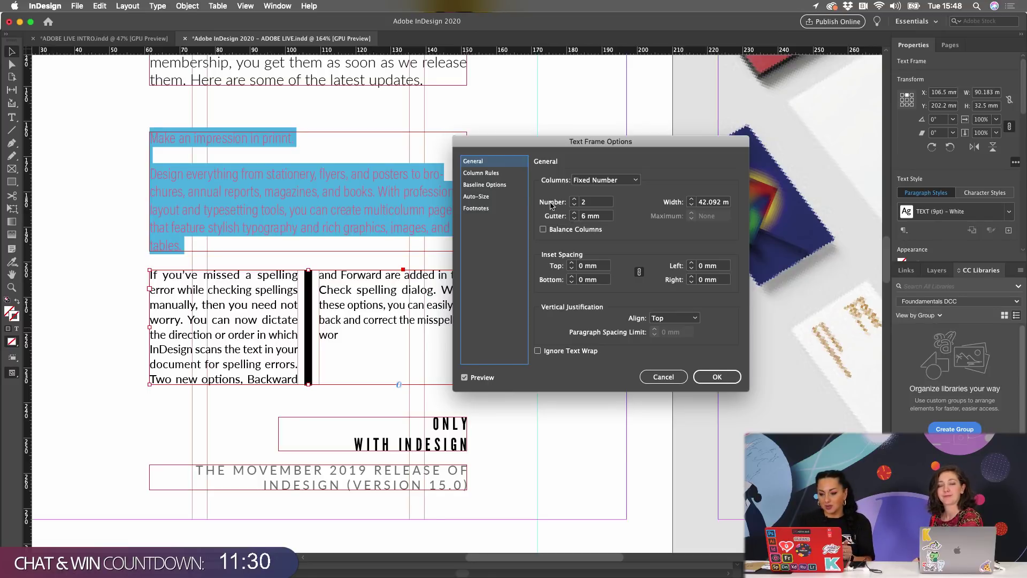
- Change the column rule's stroke type from solid to right-slanting hash, keeping the colour black
left_click(484, 173)
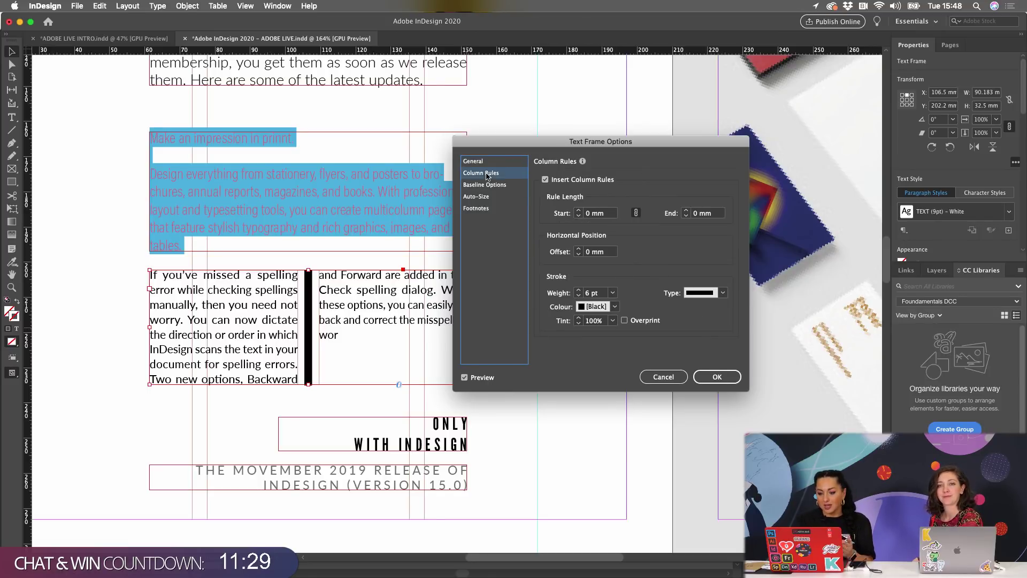
left_click(615, 306)
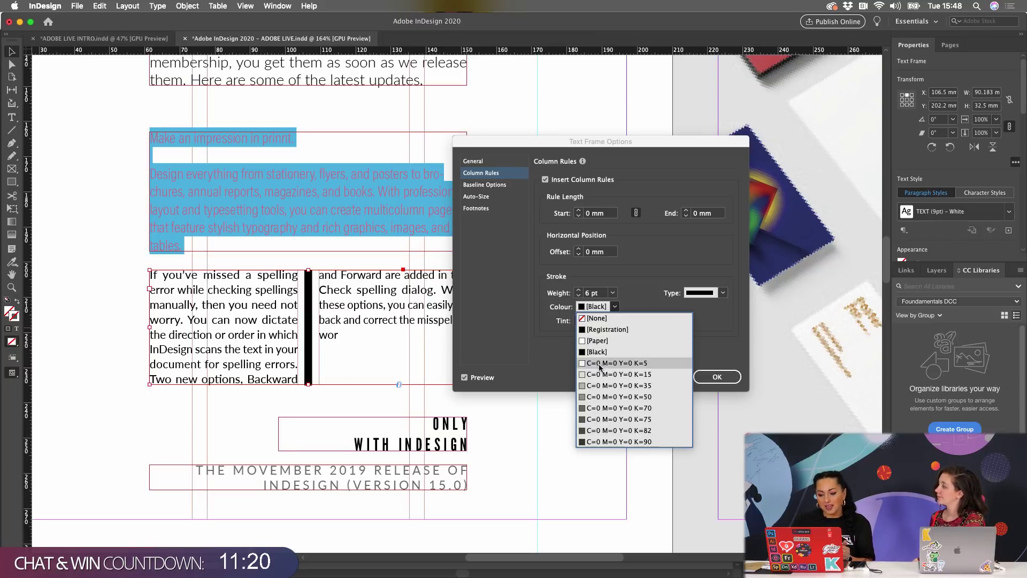
left_click(633, 298)
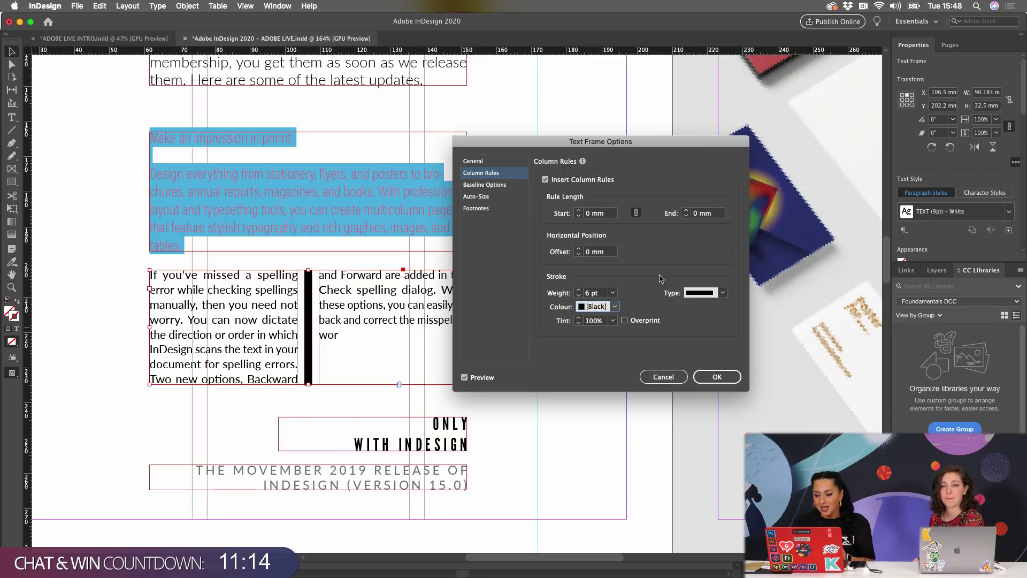
left_click(723, 293)
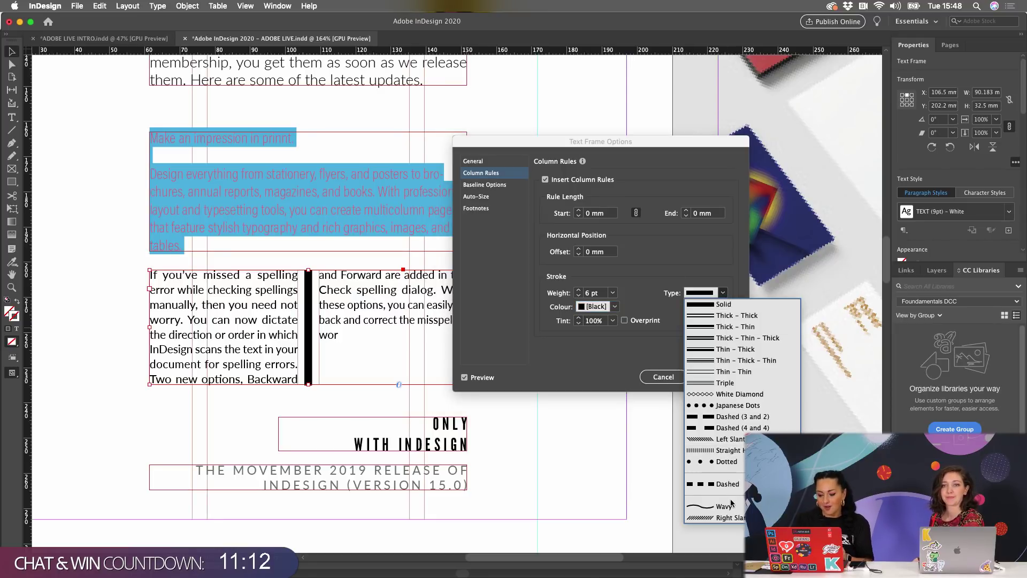
left_click(725, 517)
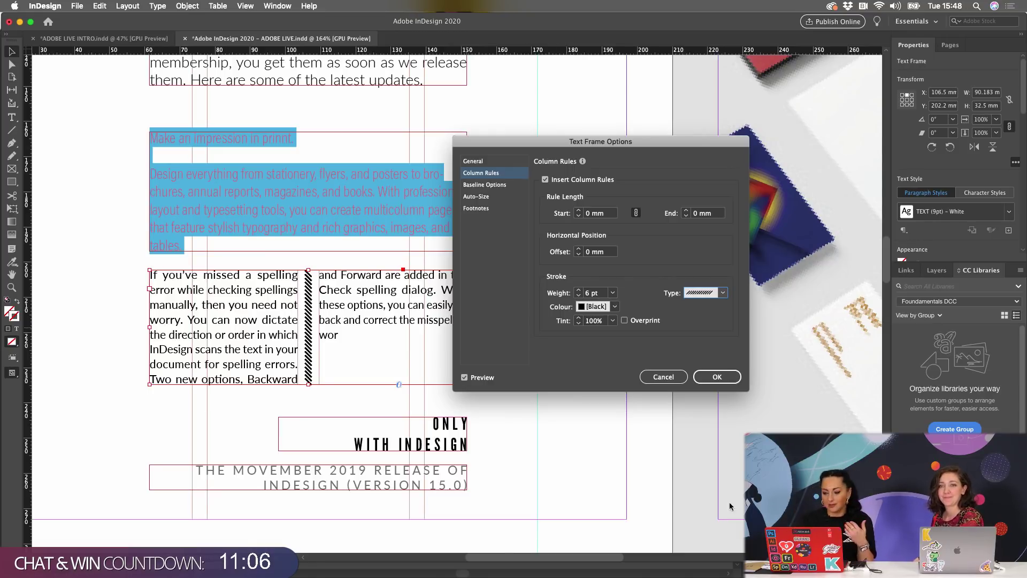
left_click(722, 293)
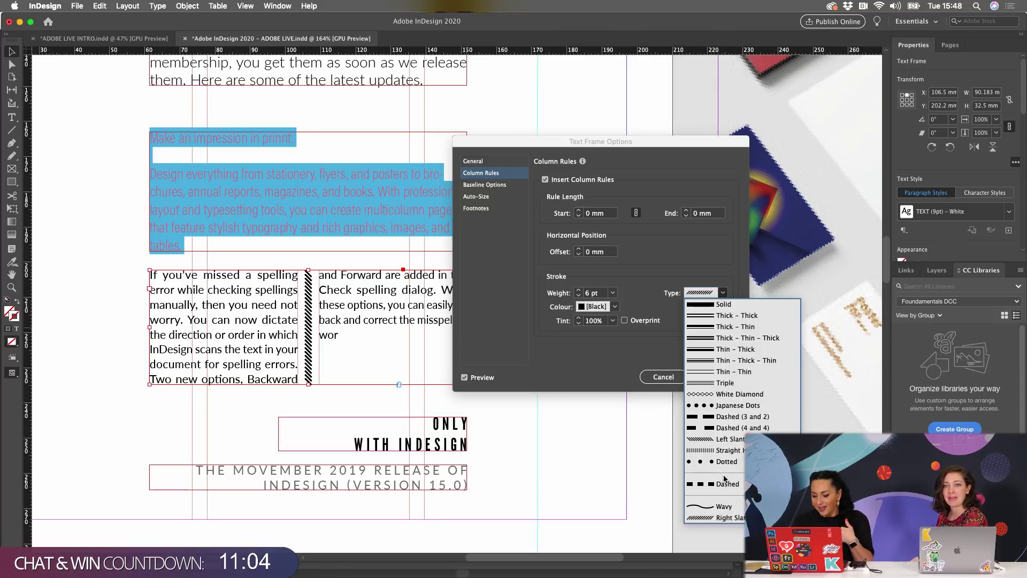
left_click(582, 375)
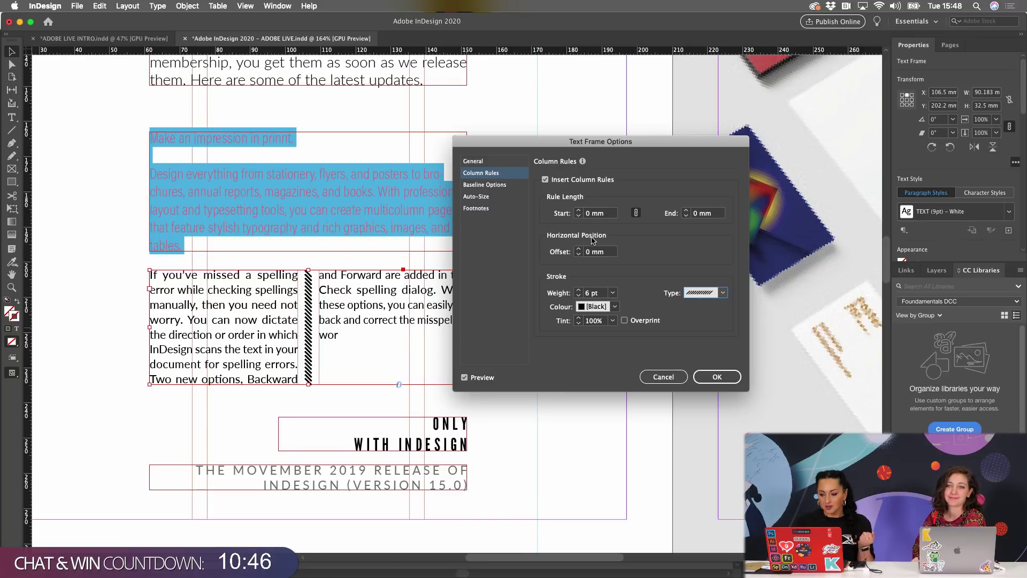
- Shift the column rule horizontally with an offset of -4 mm
left_click(578, 256)
left_click(578, 256)
left_click(578, 255)
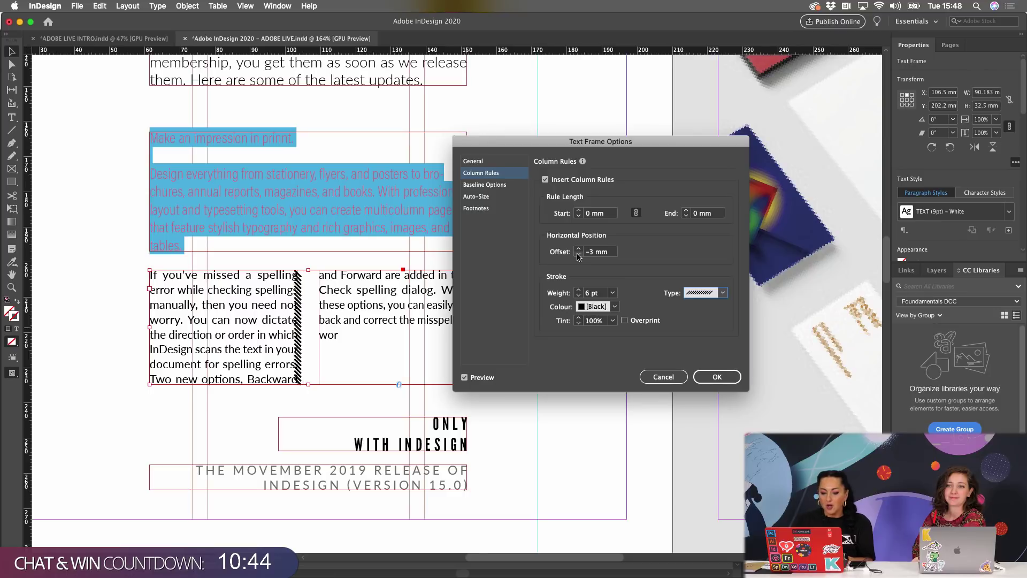
left_click(579, 255)
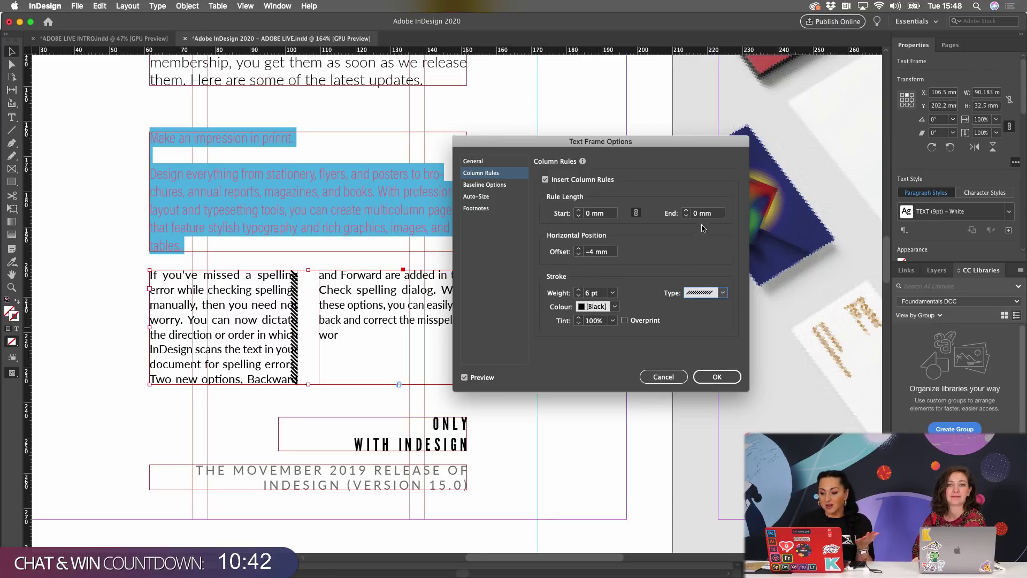
- Lighten the column rule by setting its tint to 37%
left_click(613, 321)
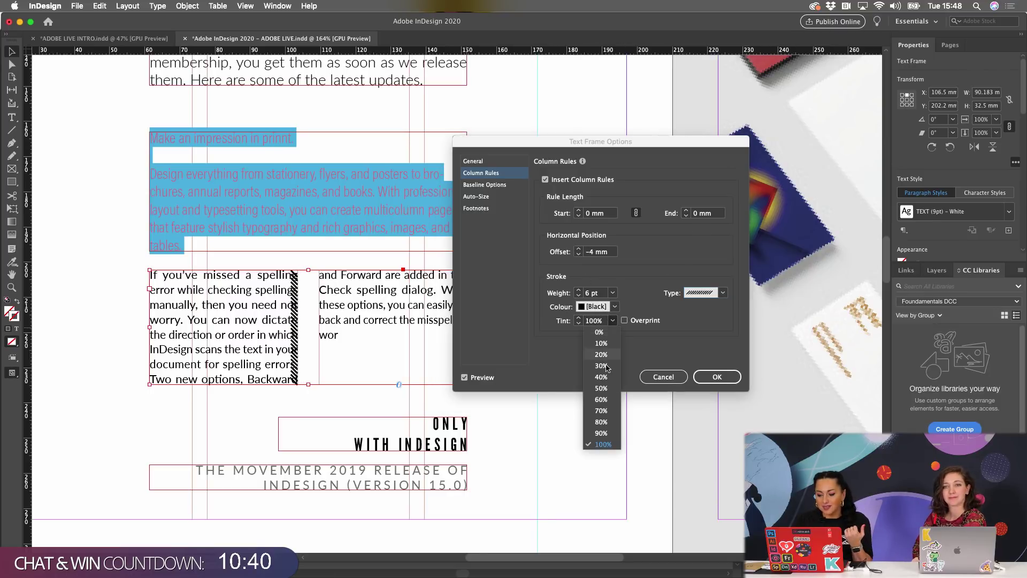
left_click(603, 372)
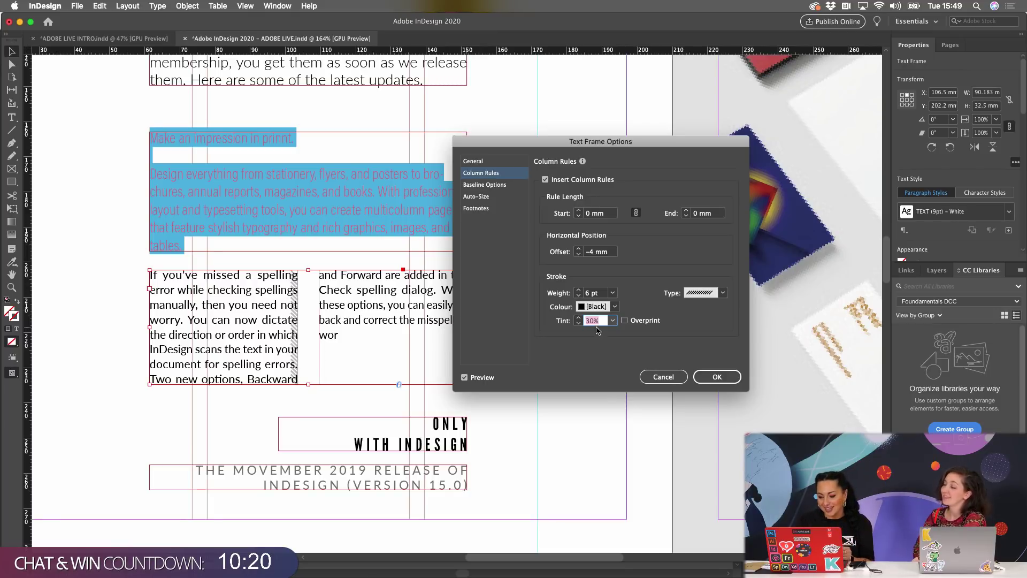
left_click(578, 318)
left_click(578, 318)
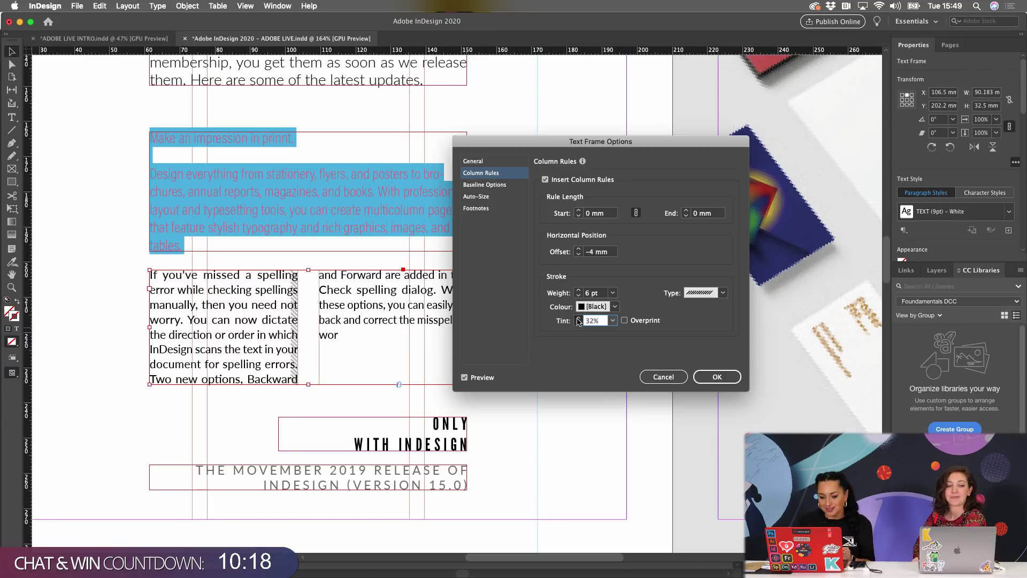
left_click(578, 318)
left_click(578, 318)
left_click(578, 318)
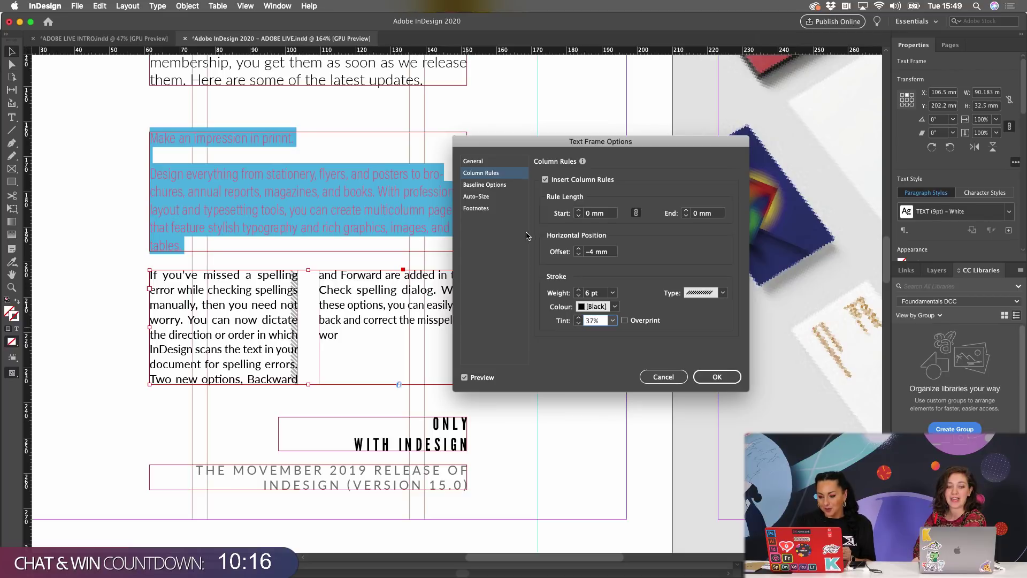
- Set the column rule's tint to 100%
type("1")
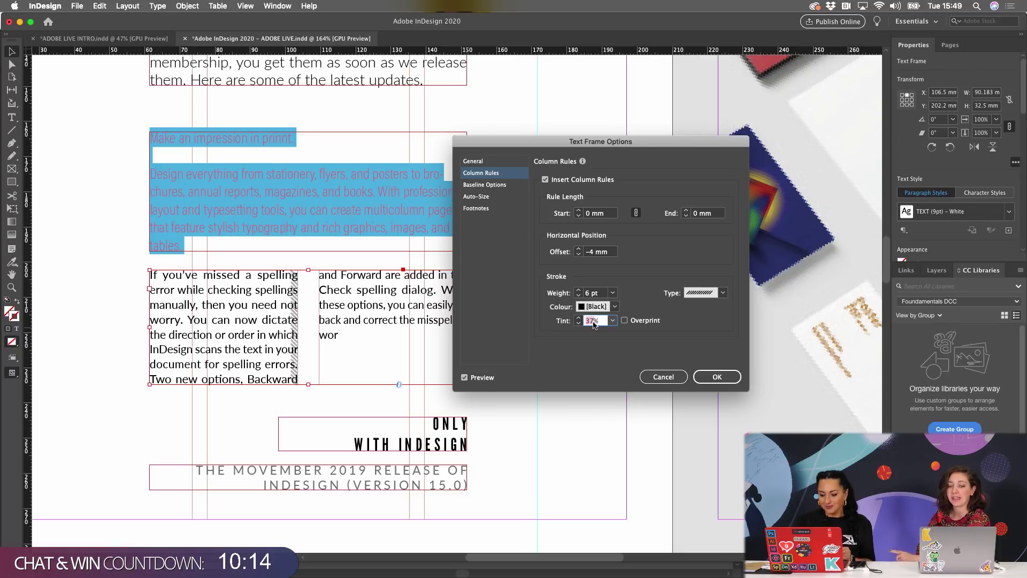
type("00")
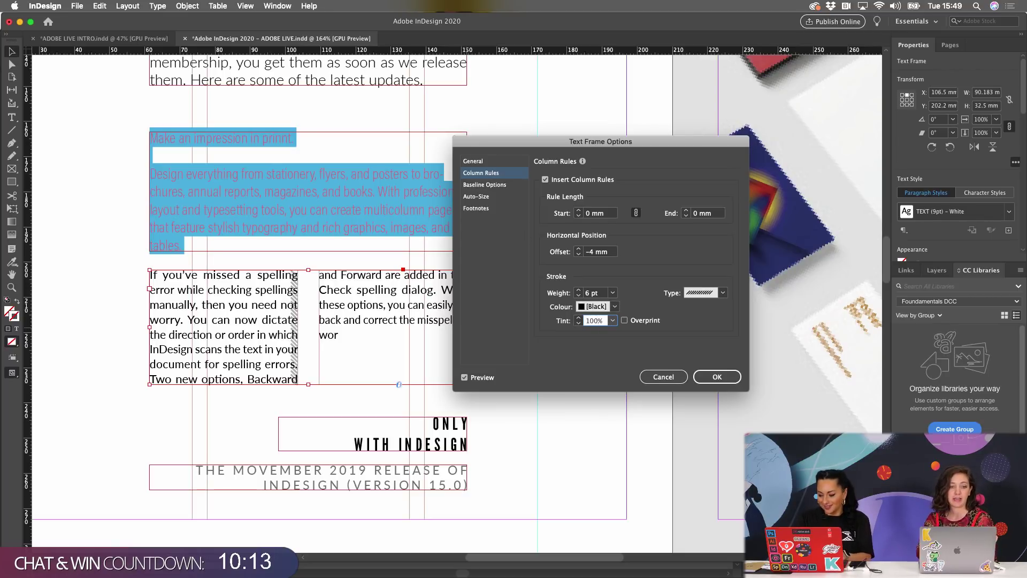
left_click(596, 308)
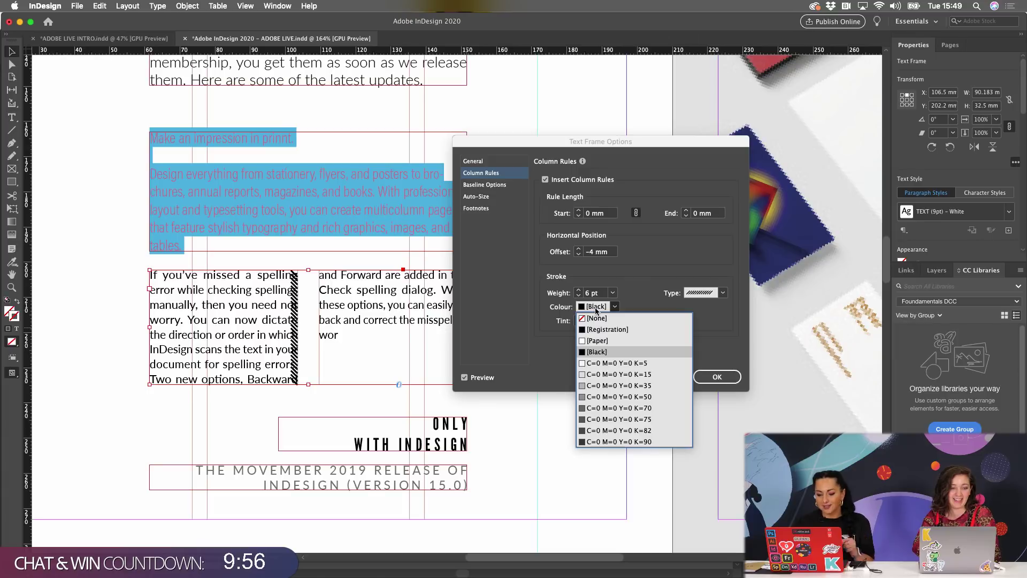
left_click(631, 262)
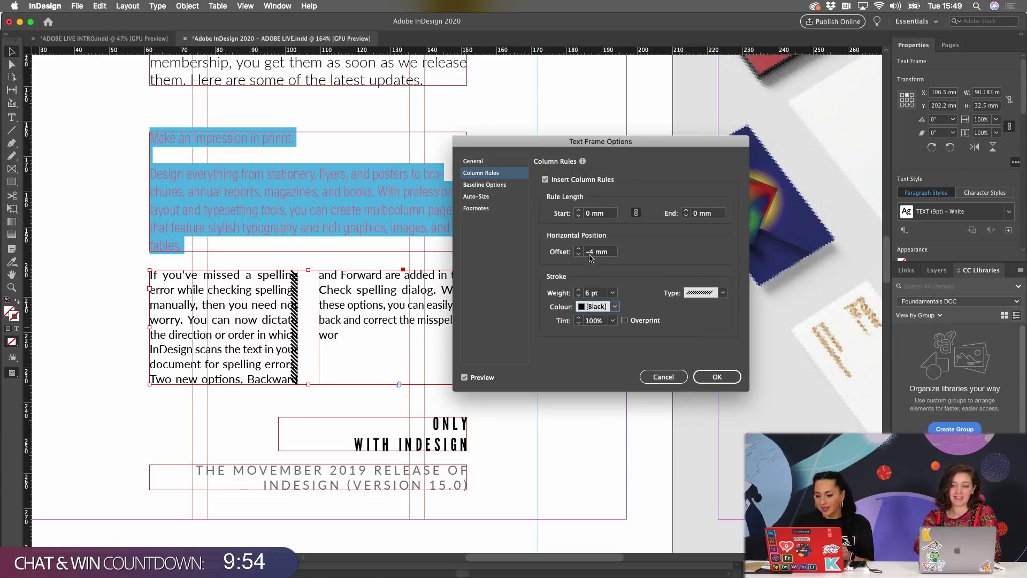
- Set the column rule's horizontal offset to 0 mm and its stroke type to Solid
double_click(591, 251)
key("BackSpace")
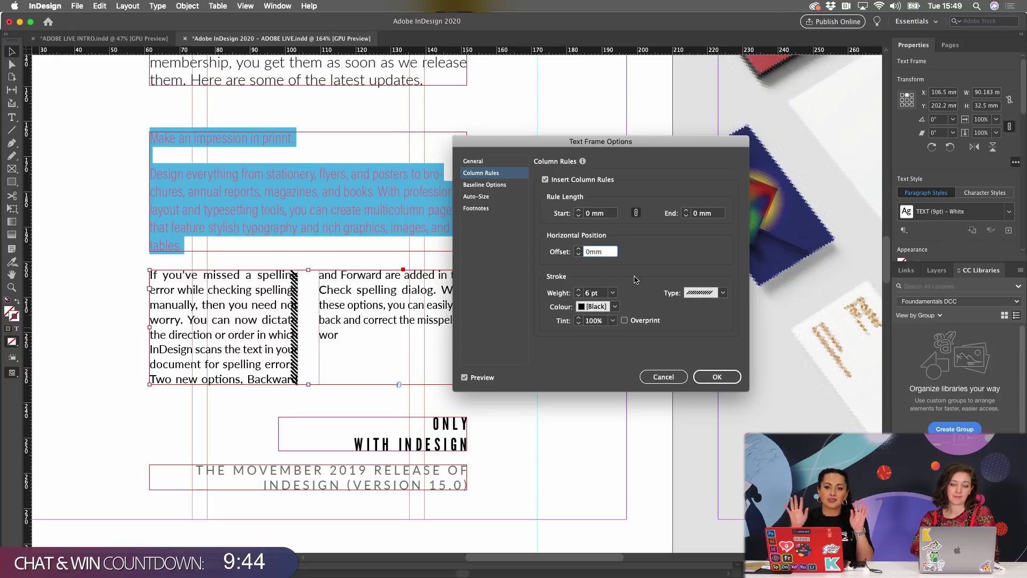
key("Tab")
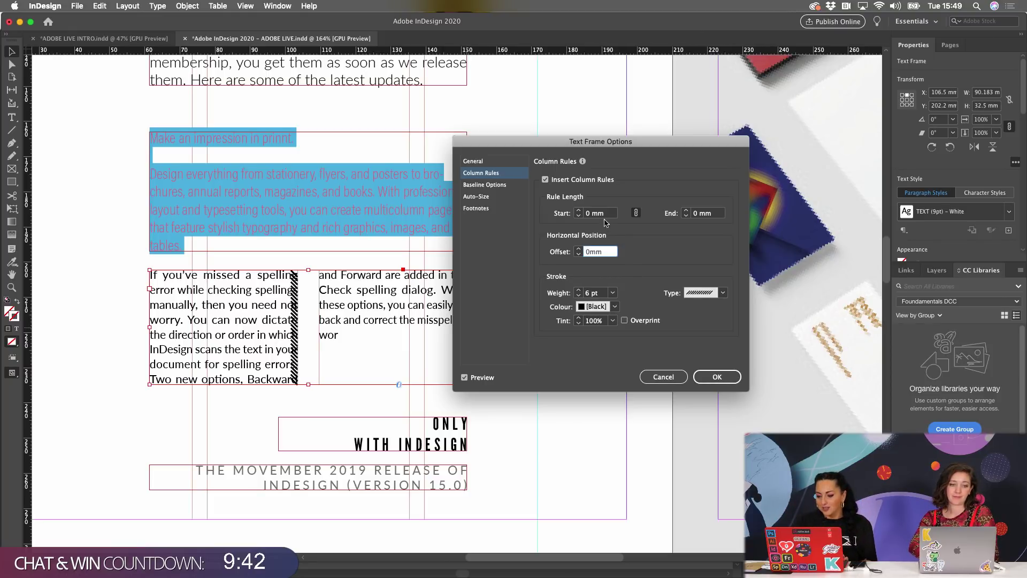
left_click(691, 298)
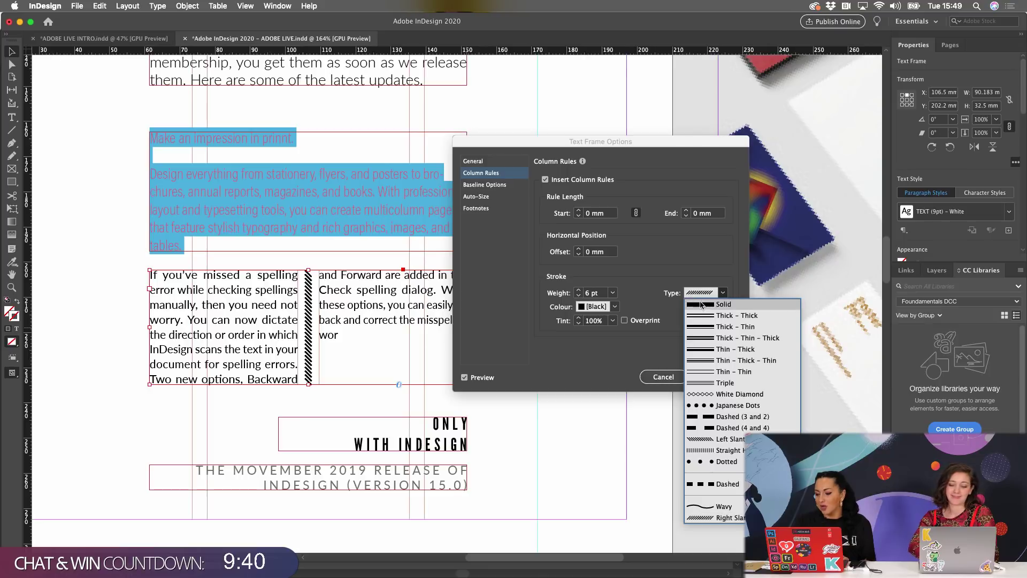
left_click(703, 305)
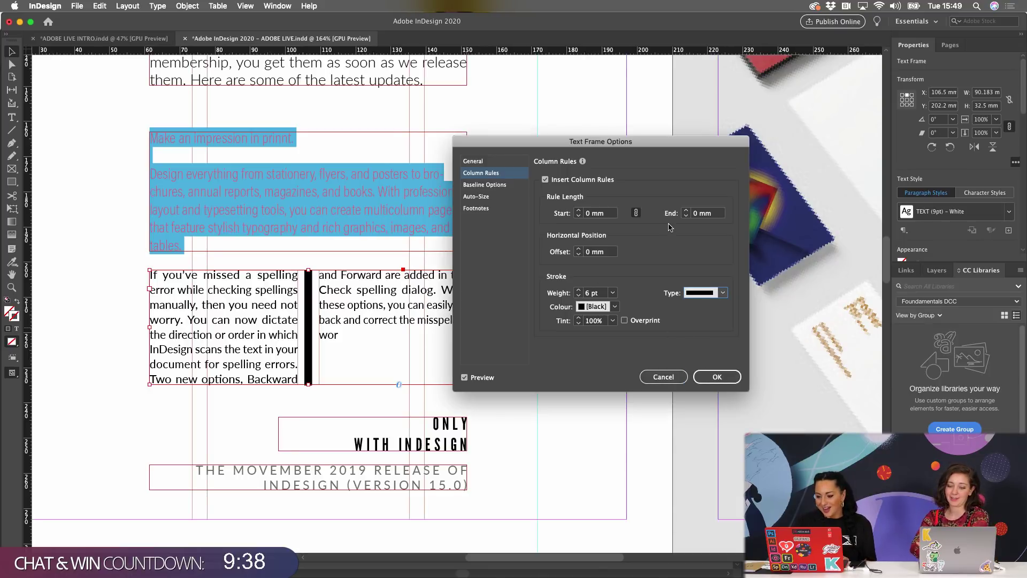
- Set the column rule's stroke weight to 3 pt, apply the frame options and deselect the frame
left_click(579, 295)
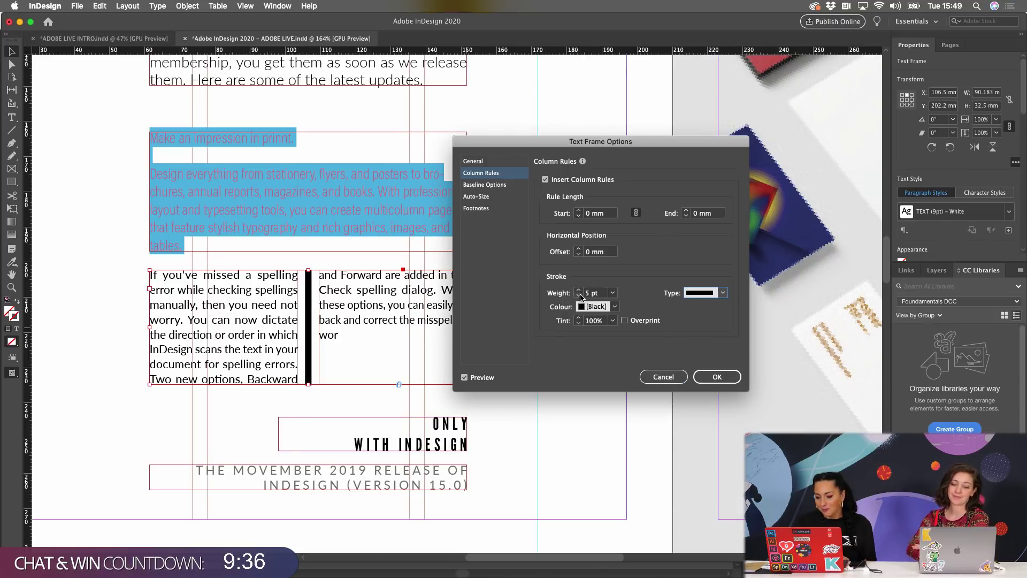
left_click(579, 295)
left_click(579, 296)
left_click(579, 295)
left_click(578, 291)
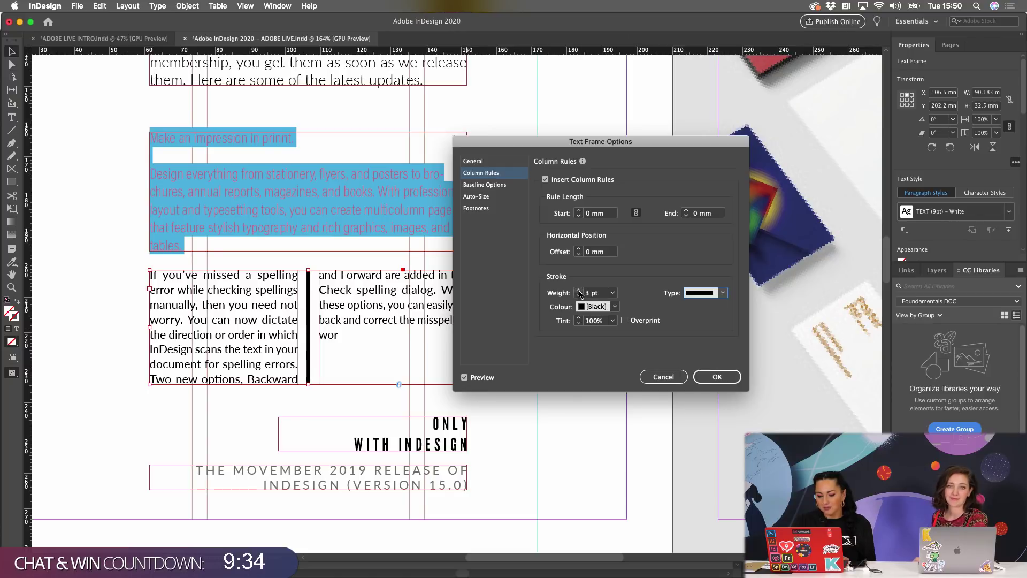
left_click(717, 380)
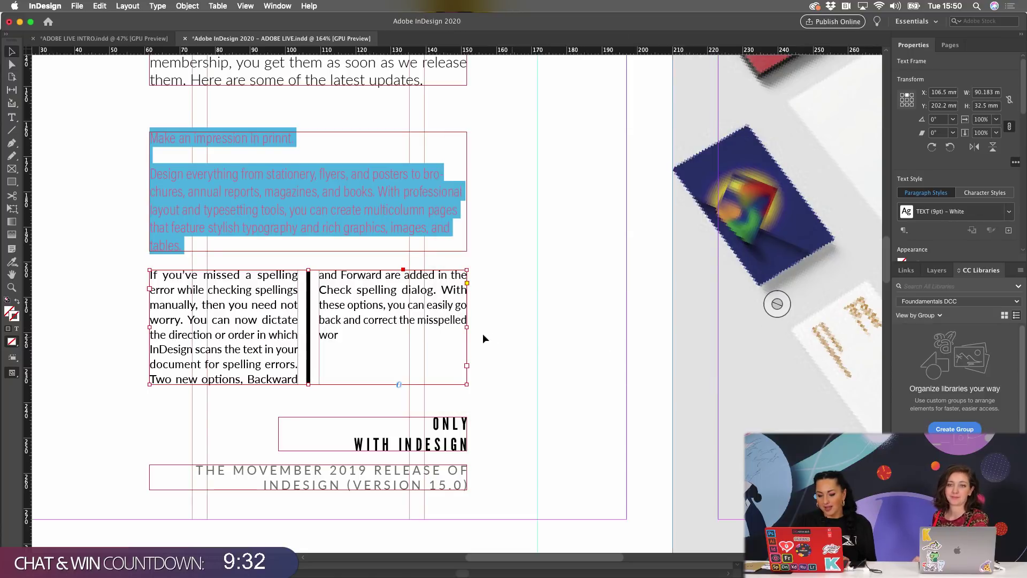
left_click(483, 333)
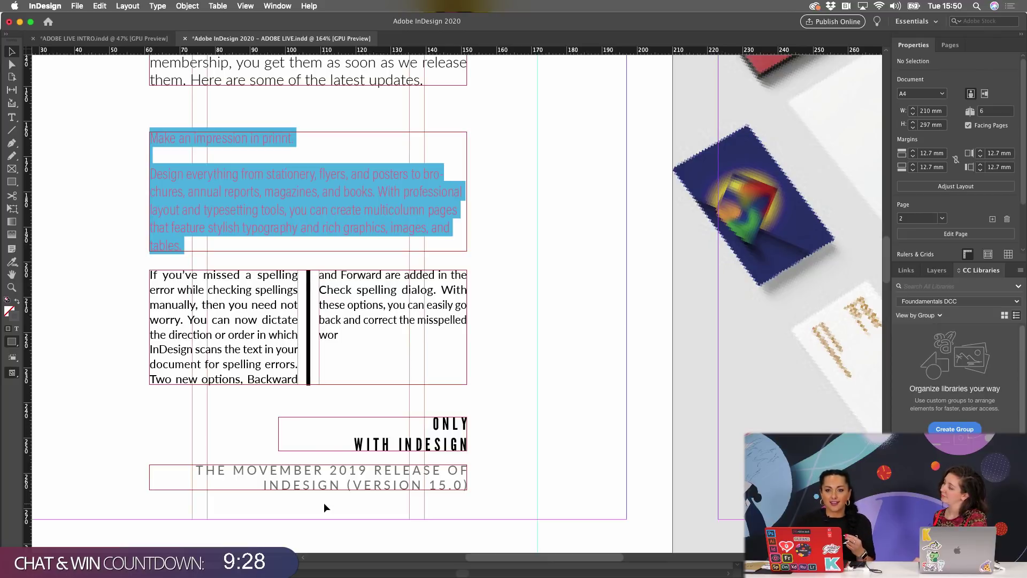
- Divide the text frame with the column rule into three columns and deselect it
left_click(330, 364)
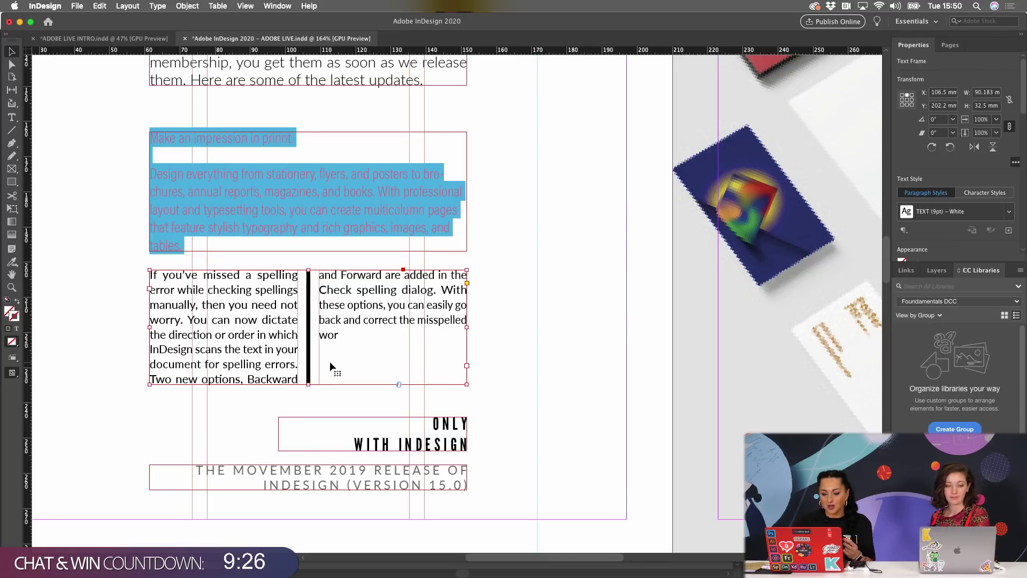
key("super+b")
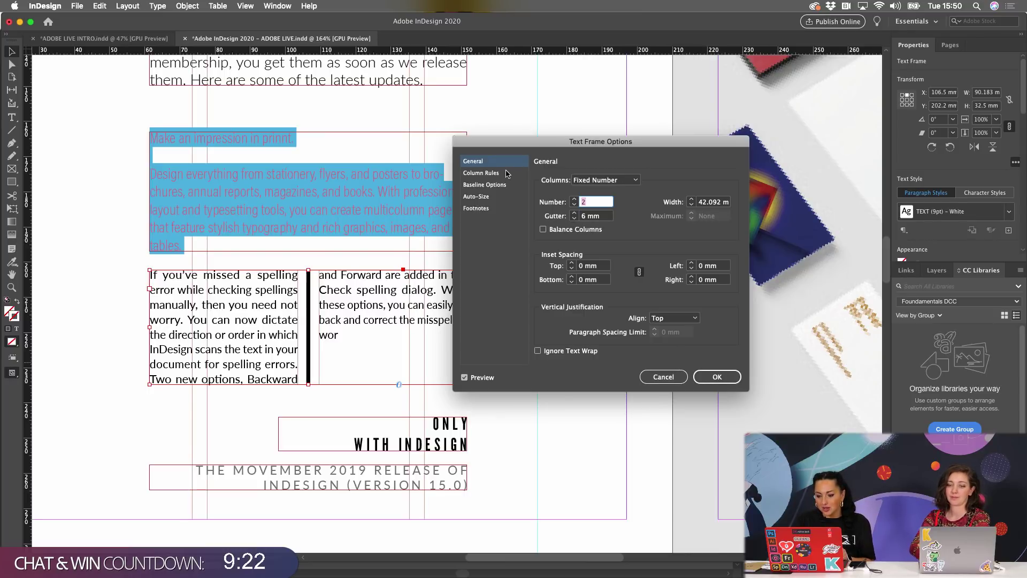
left_click(575, 199)
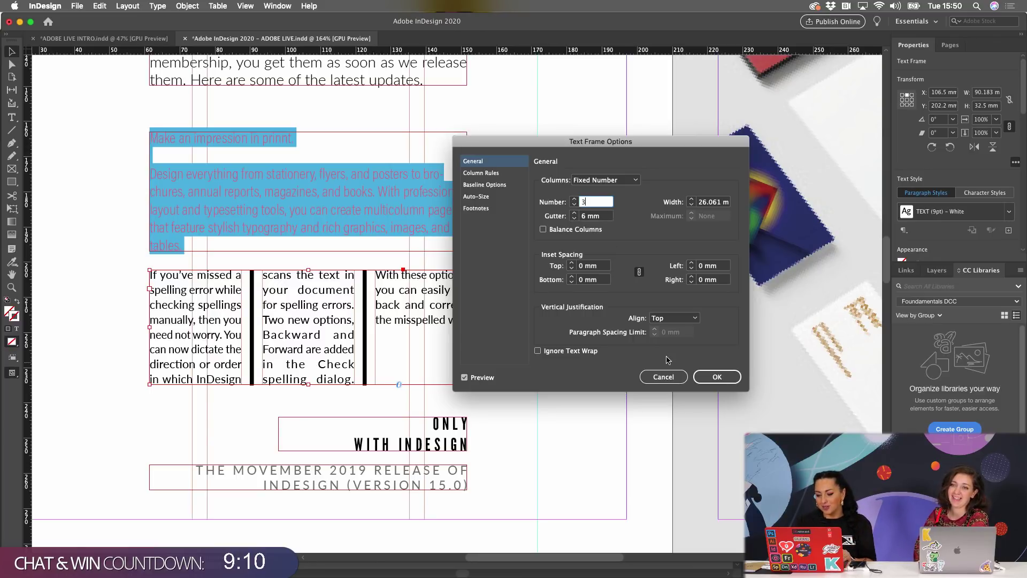
left_click(724, 380)
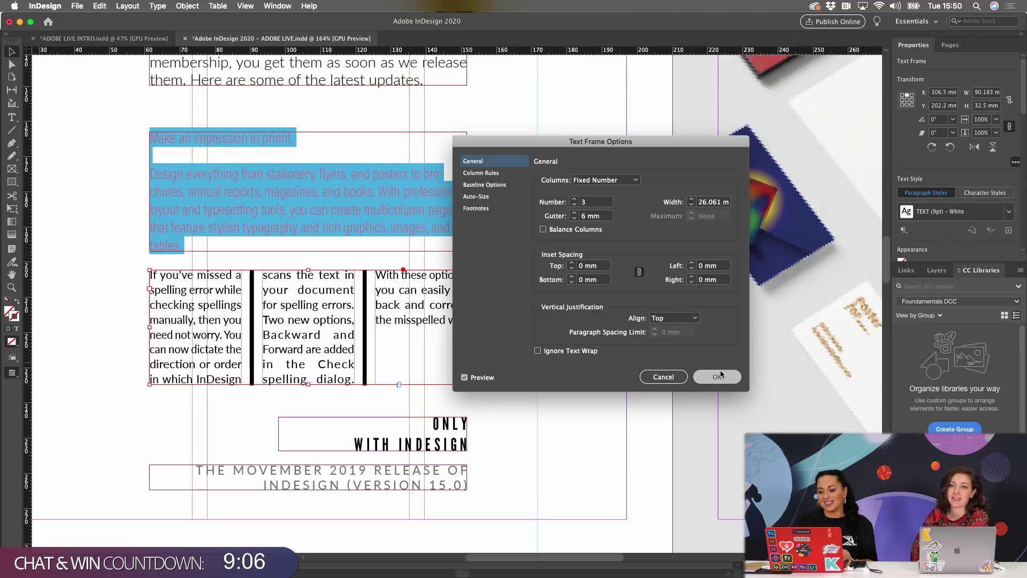
left_click(553, 342)
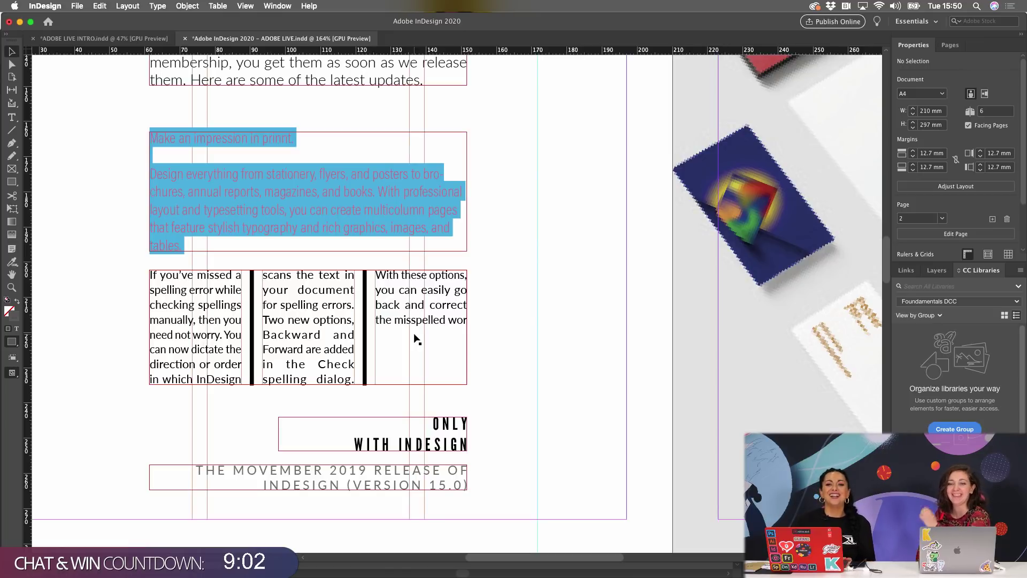
- Clear the style overrides from the highlighted "Make an impression in prinnt." text frame and deselect it
left_click(450, 370)
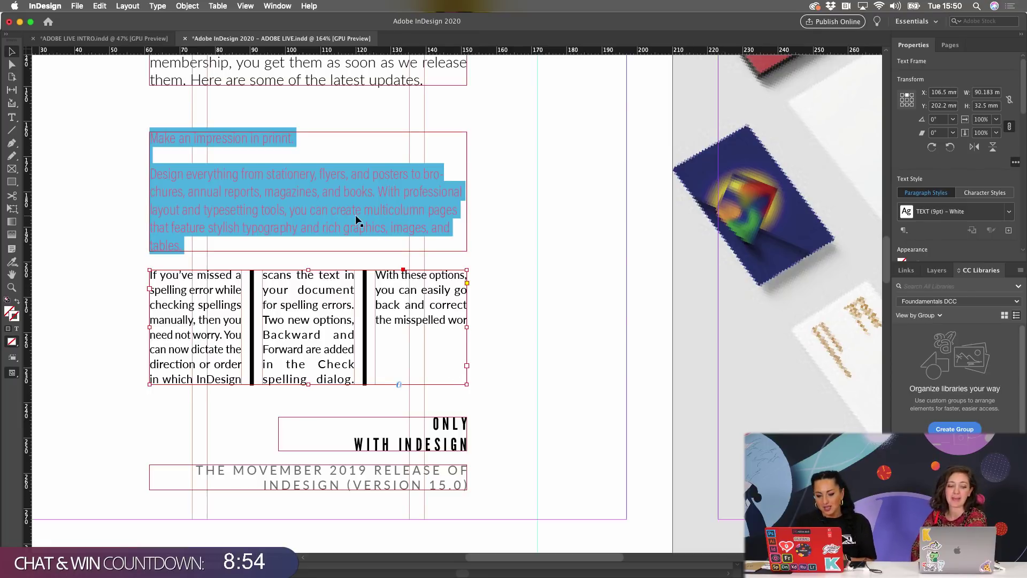
left_click(255, 226)
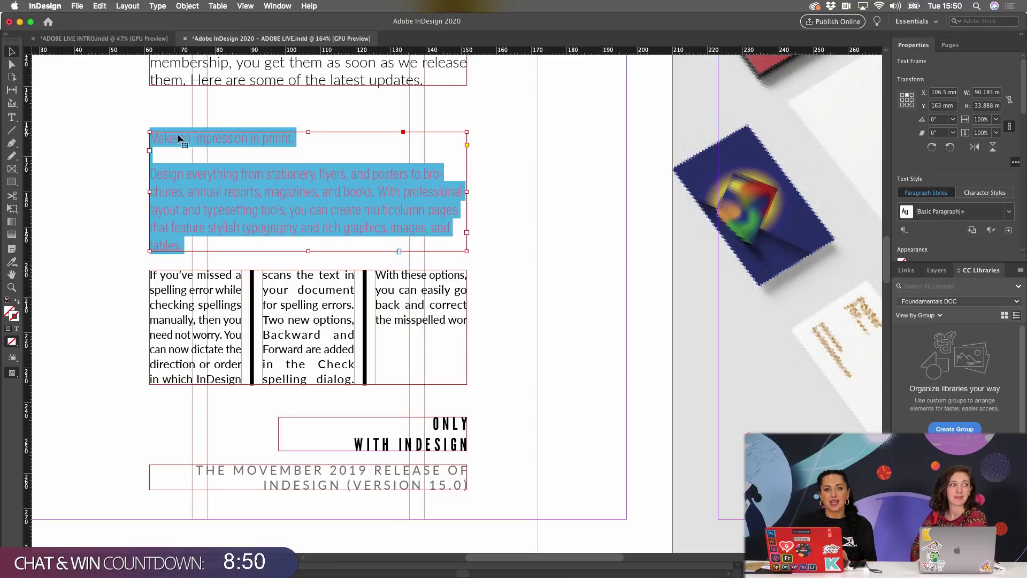
right_click(241, 161)
left_click(434, 209)
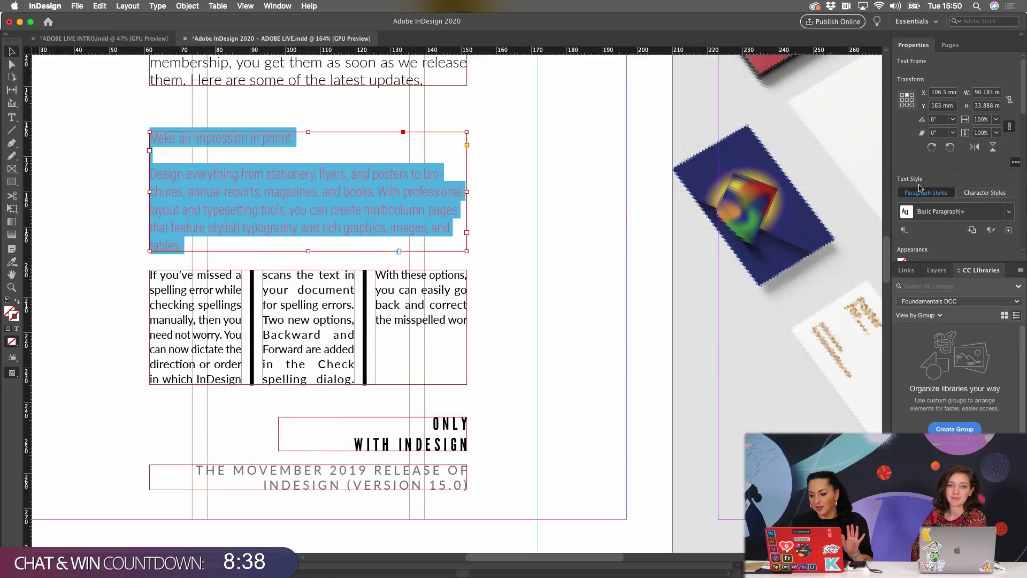
left_click(972, 231)
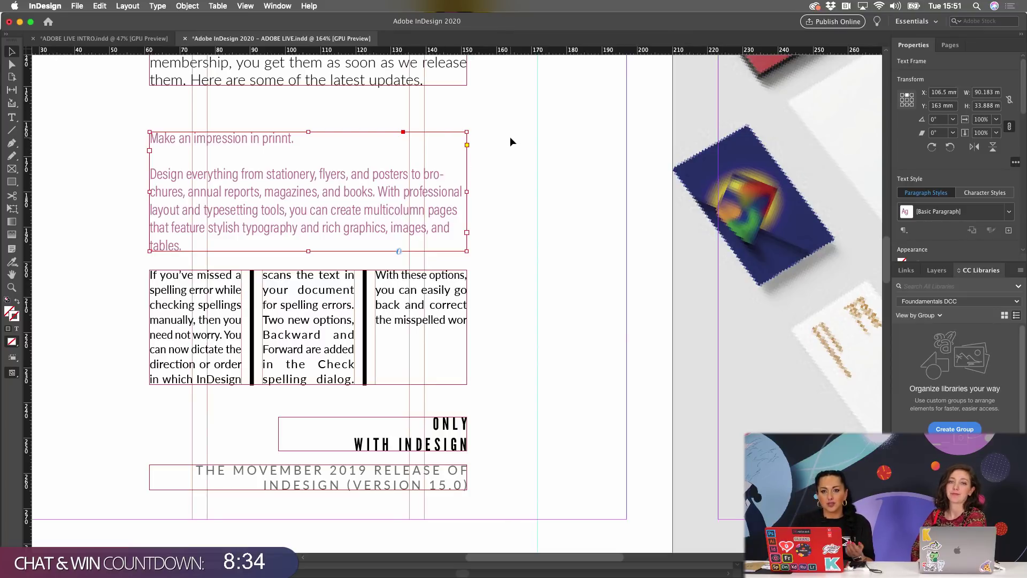
left_click(524, 209)
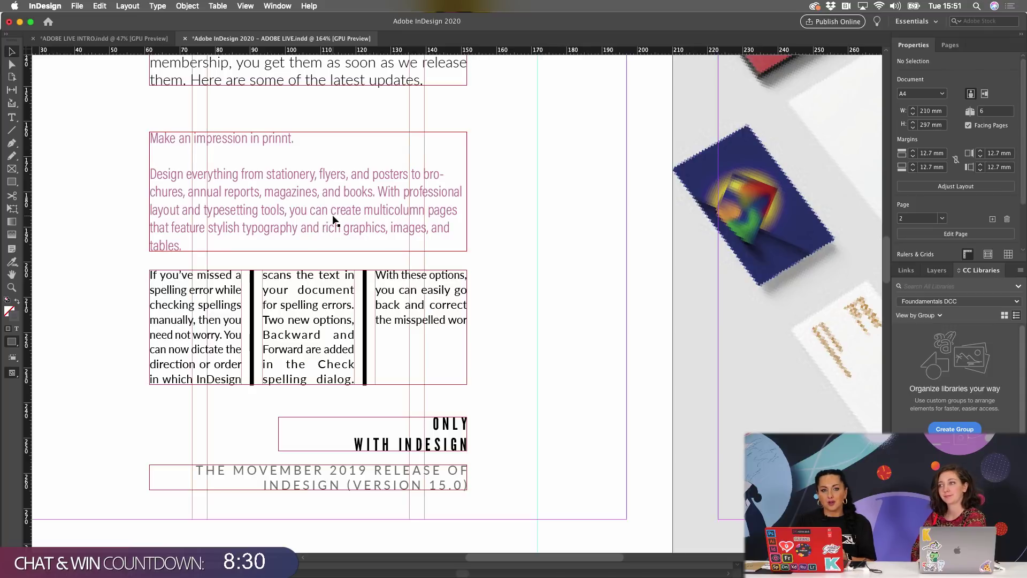
- Filter the font list by "var" for the pink "Make an impression in prinnt." text frame and browse the available variable fonts
scroll(332, 221, "up", 3)
scroll(332, 222, "right", 1)
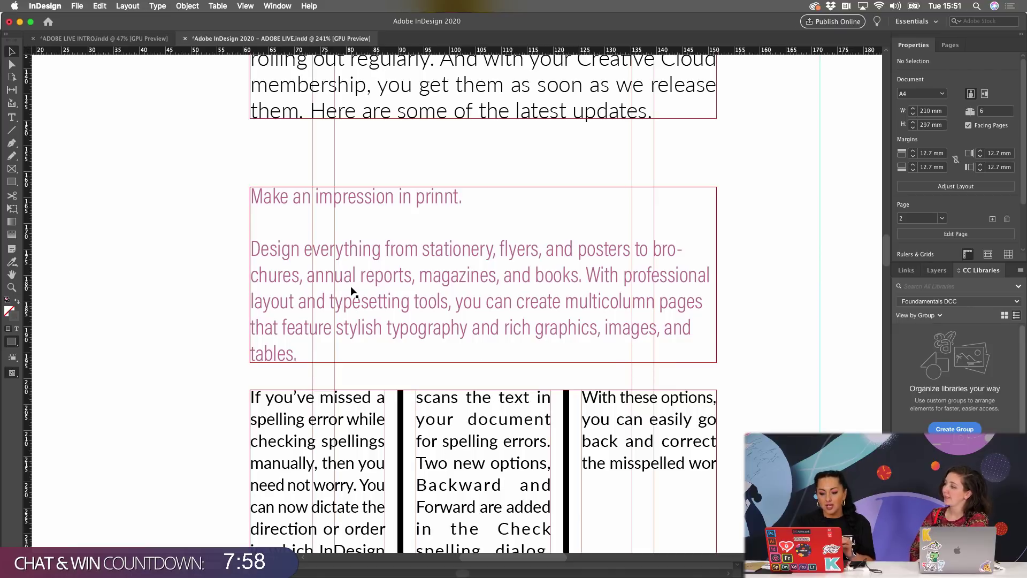
double_click(353, 300)
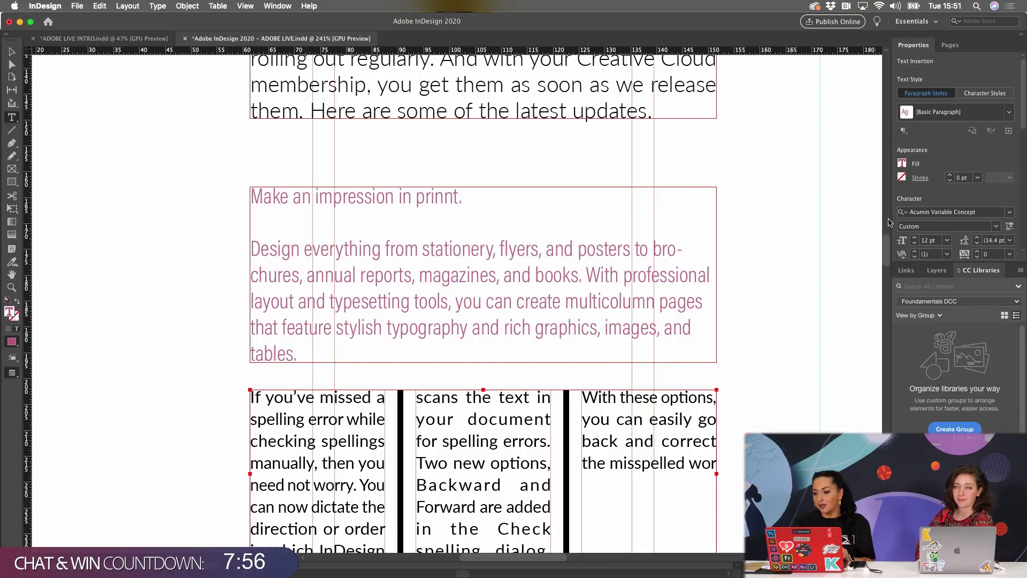
left_click(926, 213)
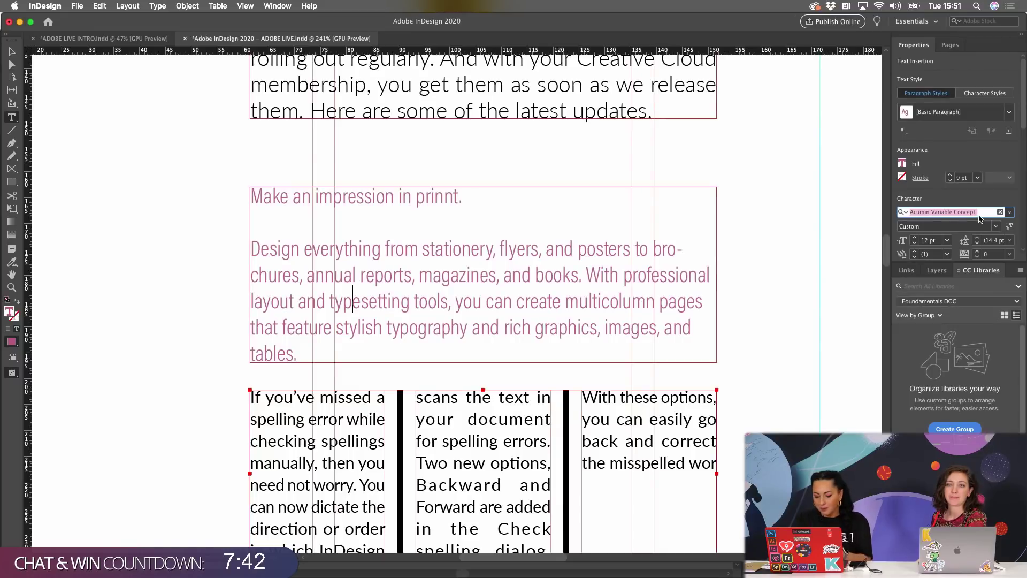
type("va")
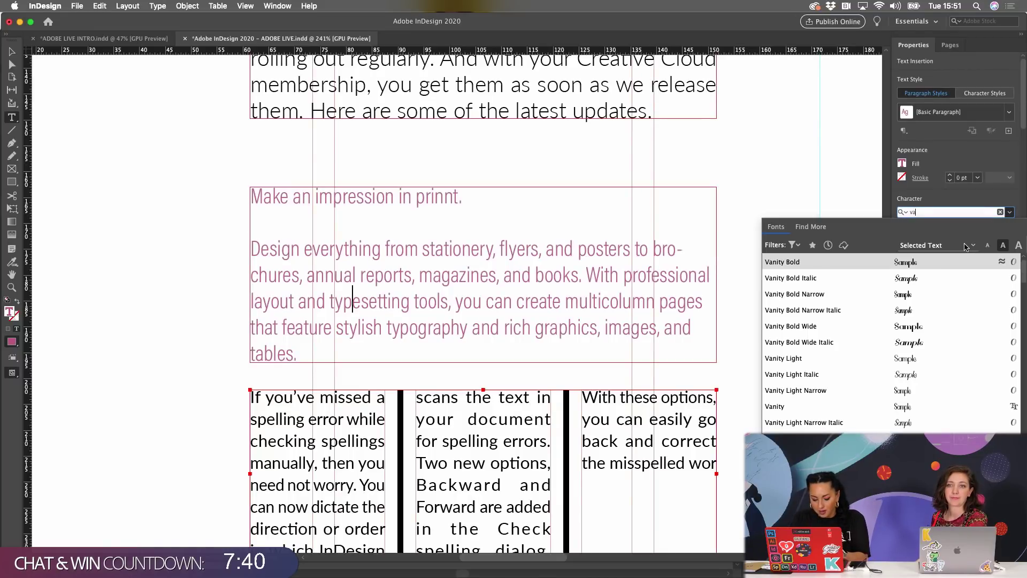
type("r")
key("Down")
key("Down")
key("Down")
key("Down")
key("Down")
key("Down")
key("Down")
key("Down")
key("Down")
key("Down")
scroll(890, 343, "down", 15)
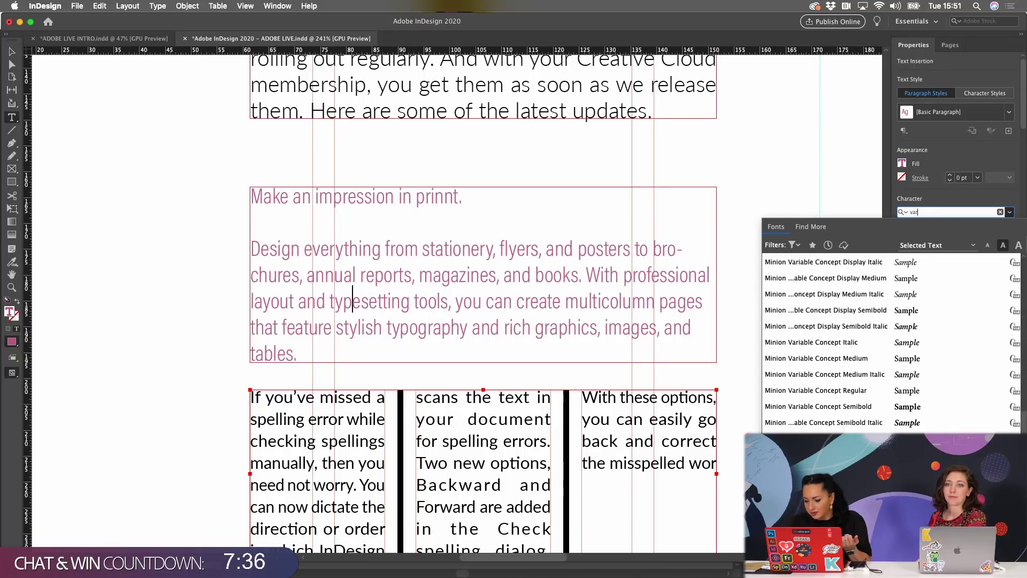
scroll(891, 342, "down", 15)
scroll(891, 343, "up", 20)
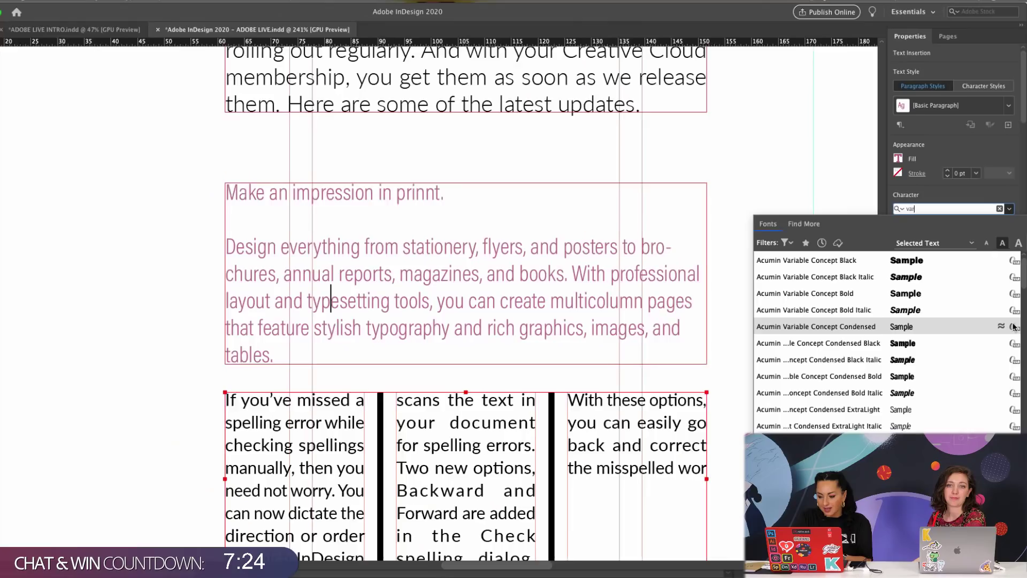
left_click(98, 147)
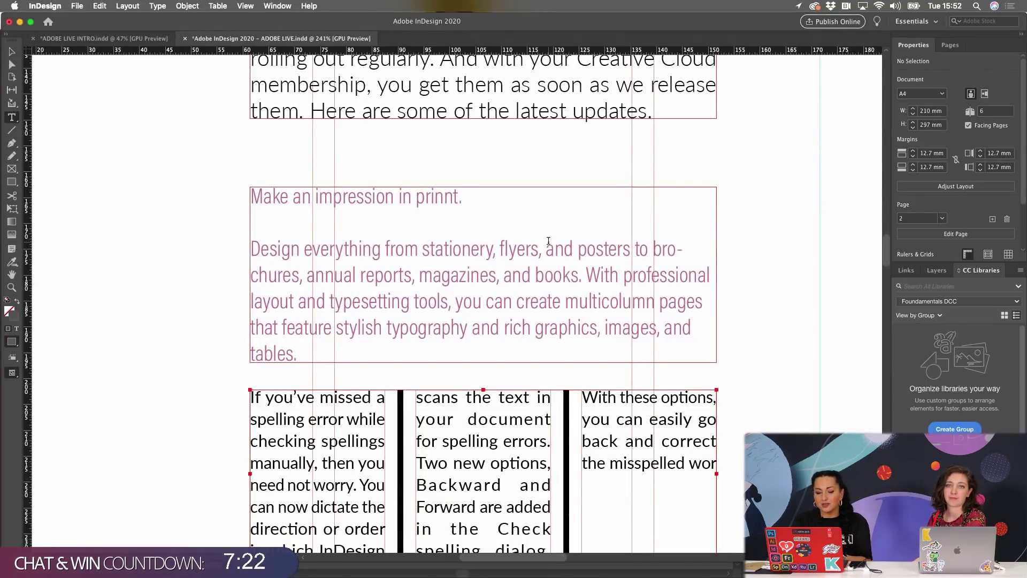
- Set the "Design everything from stationery…" line's variable font axes to weight 420 and width 85, and add a slant
triple_click(549, 241)
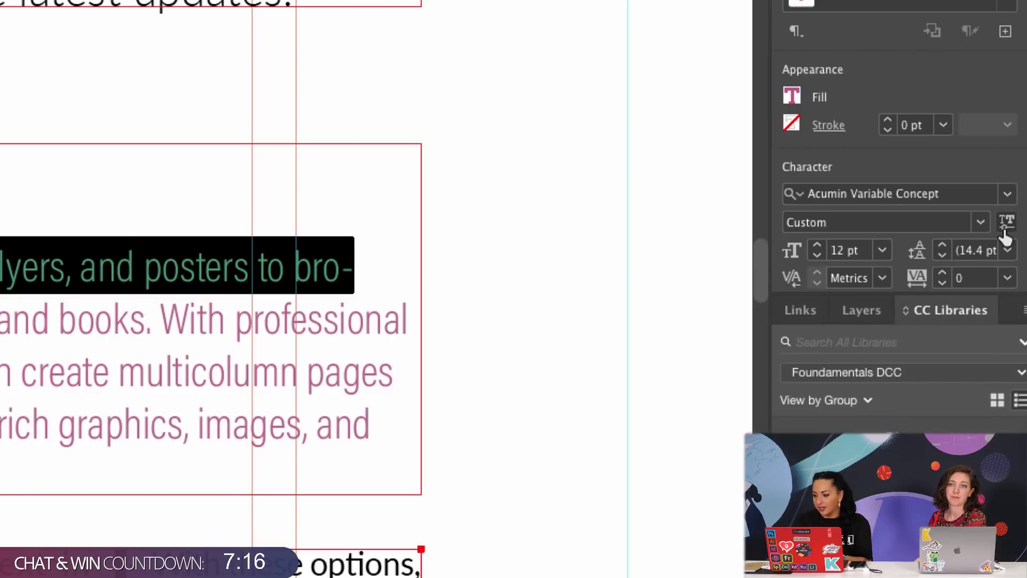
left_click(1006, 234)
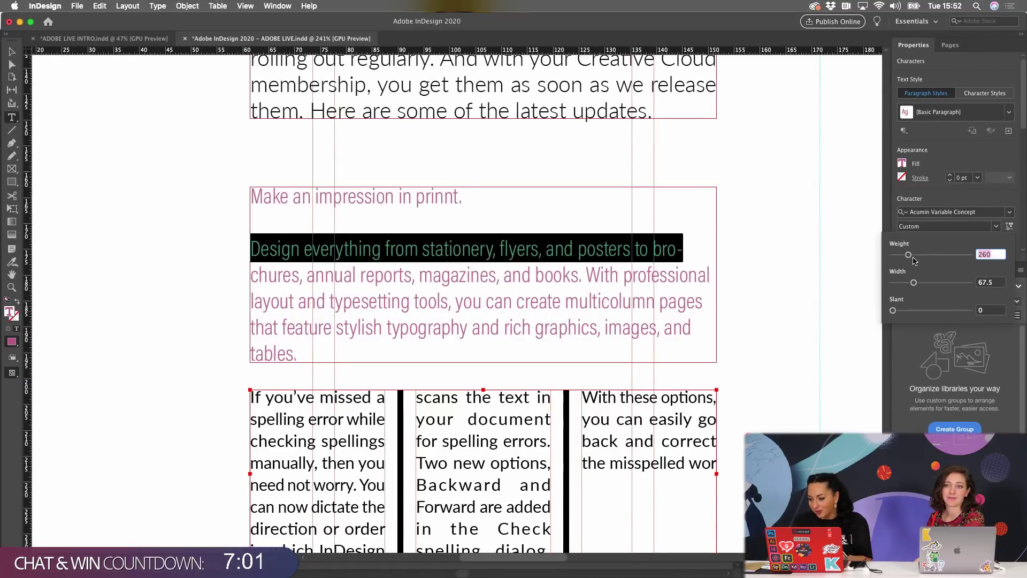
left_click_drag(915, 260, 926, 258)
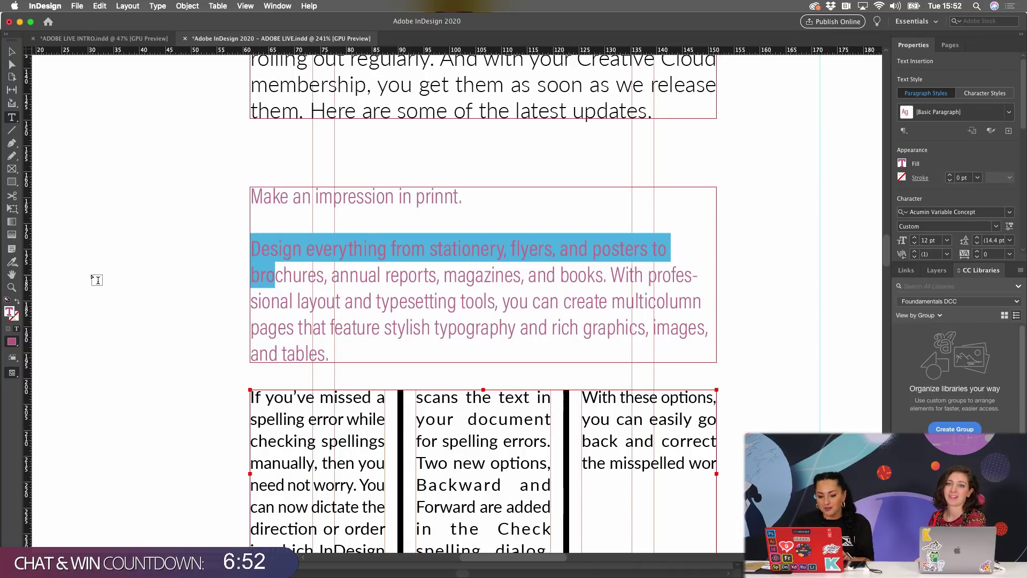
left_click_drag(274, 276, 250, 249)
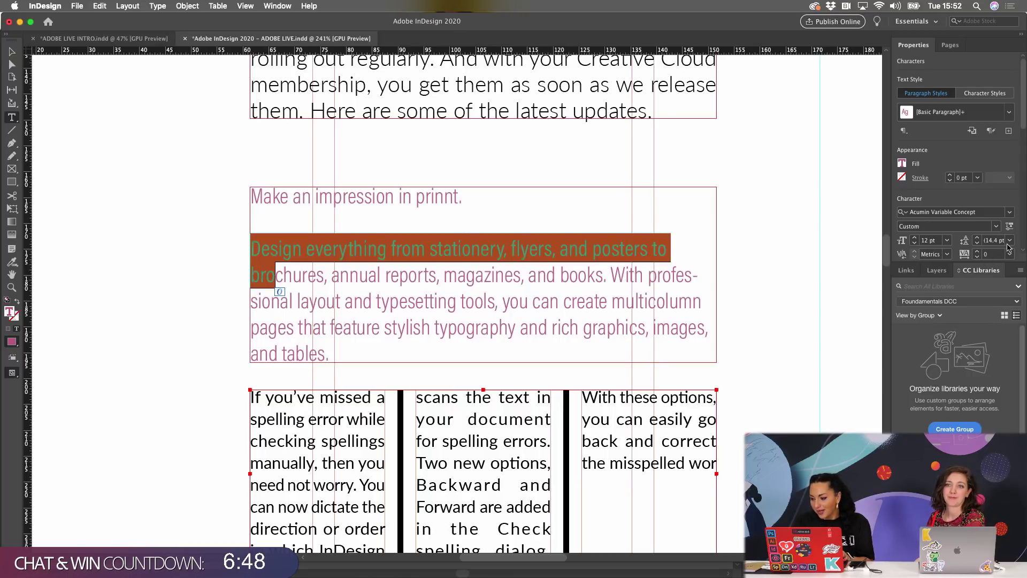
left_click(1009, 226)
left_click_drag(914, 283, 934, 283)
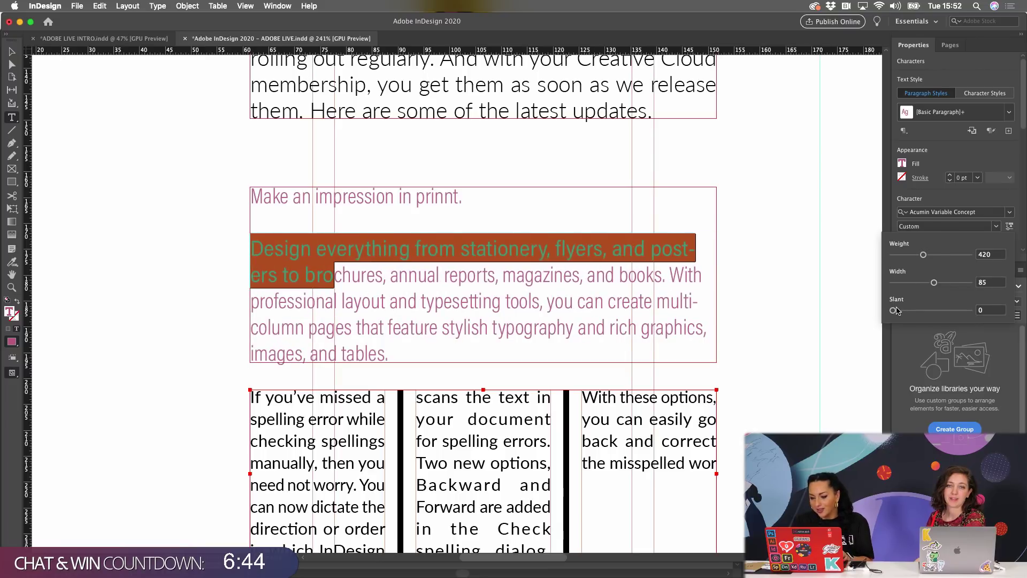
left_click_drag(894, 310, 943, 299)
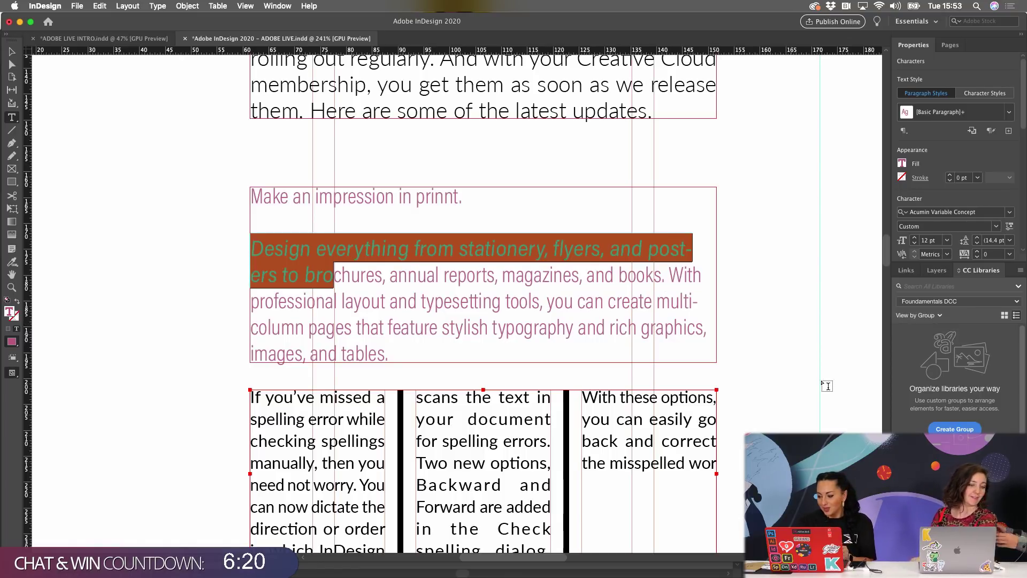
- Increase the variable font weight of the slanted "Design everything from stationery…" text to a heavy bold
triple_click(520, 276)
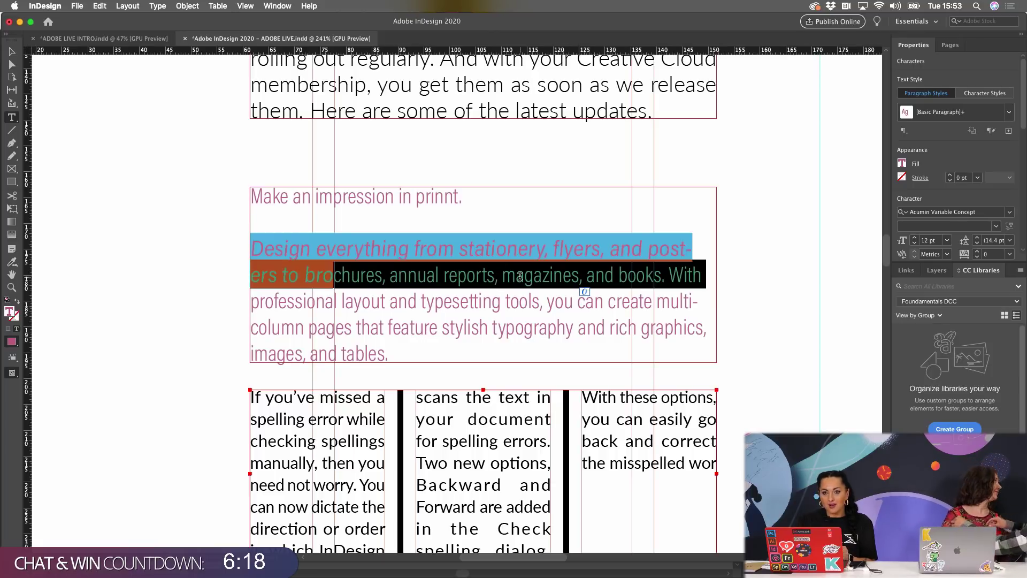
left_click_drag(338, 270, 334, 276)
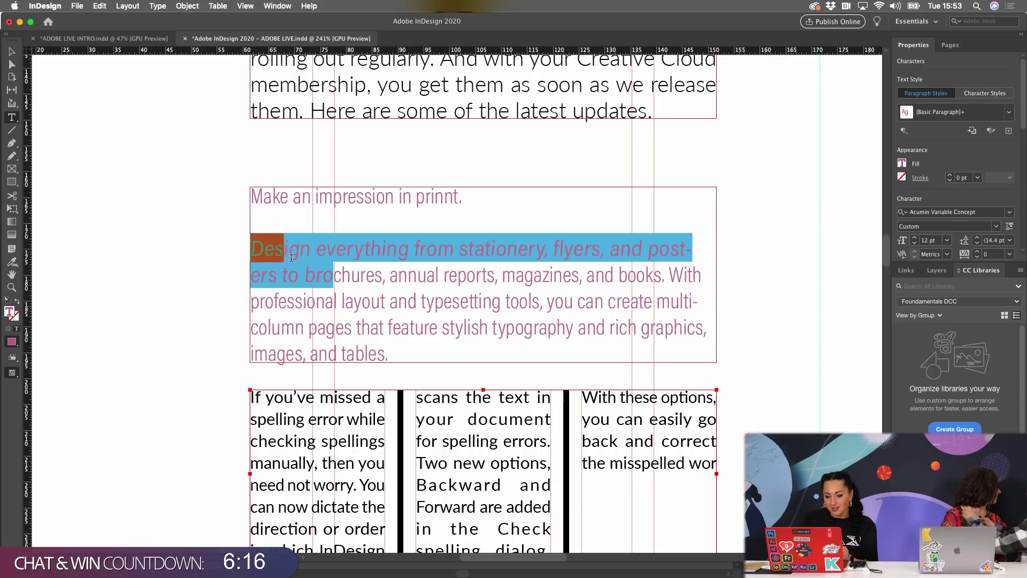
left_click(1009, 226)
left_click_drag(923, 254, 956, 252)
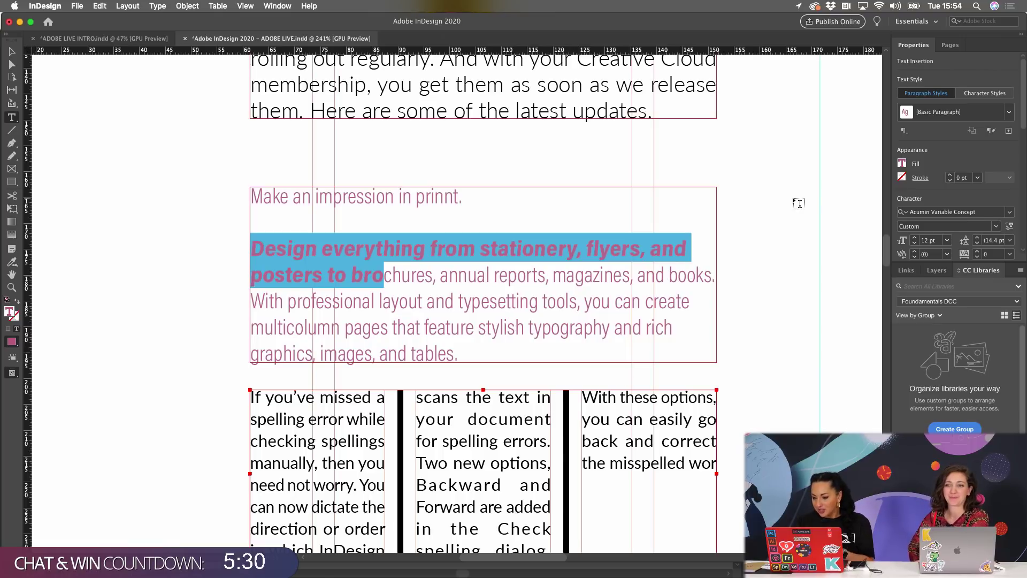
- Find similar Adobe Stock images for the colourful stationery photo on the page facing "STANDOUT LAYOUTZ"
key("super+0")
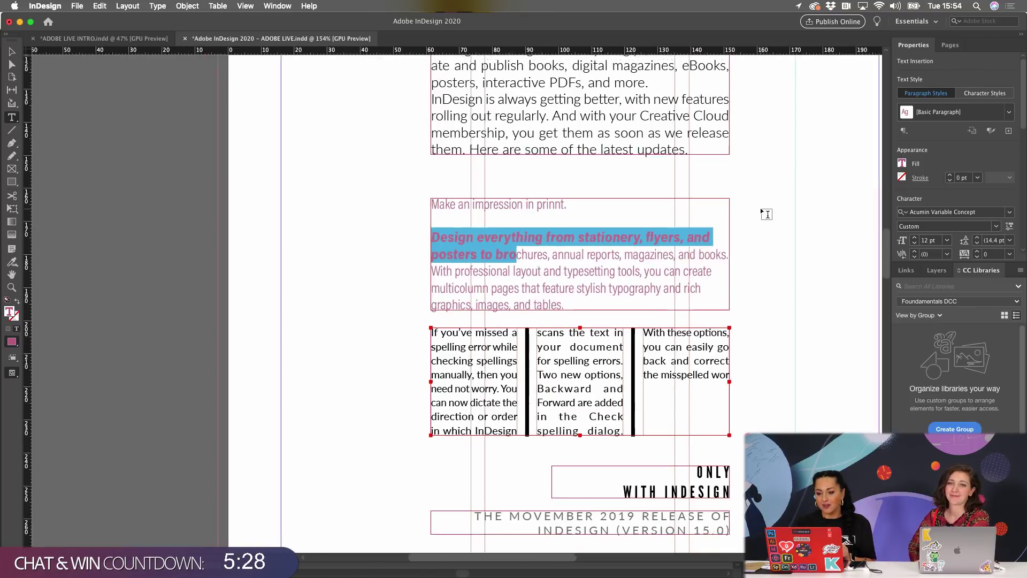
scroll(766, 214, "up", 5)
scroll(767, 214, "right", 5)
scroll(391, 205, "right", 5)
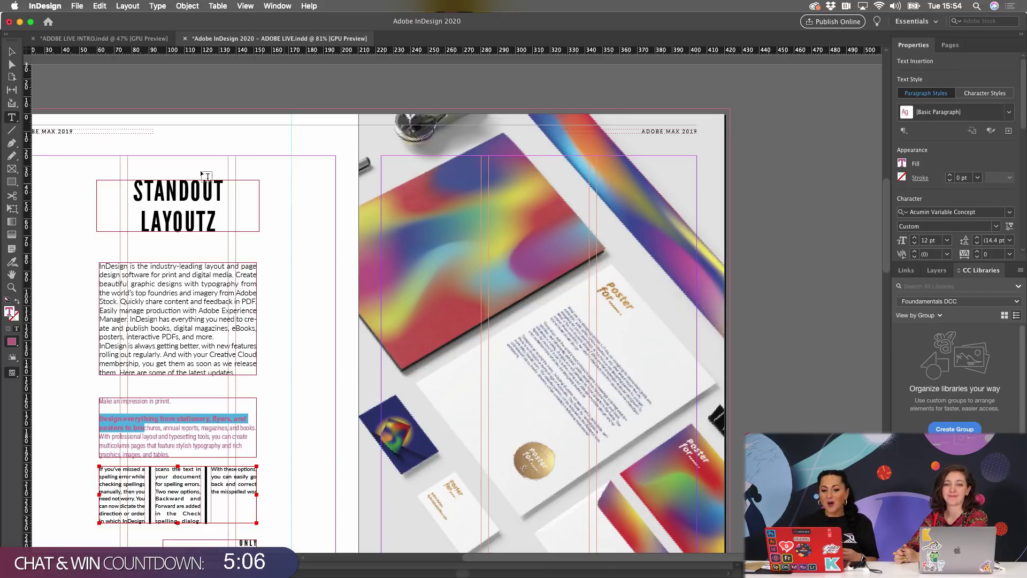
left_click(16, 51)
left_click(488, 174)
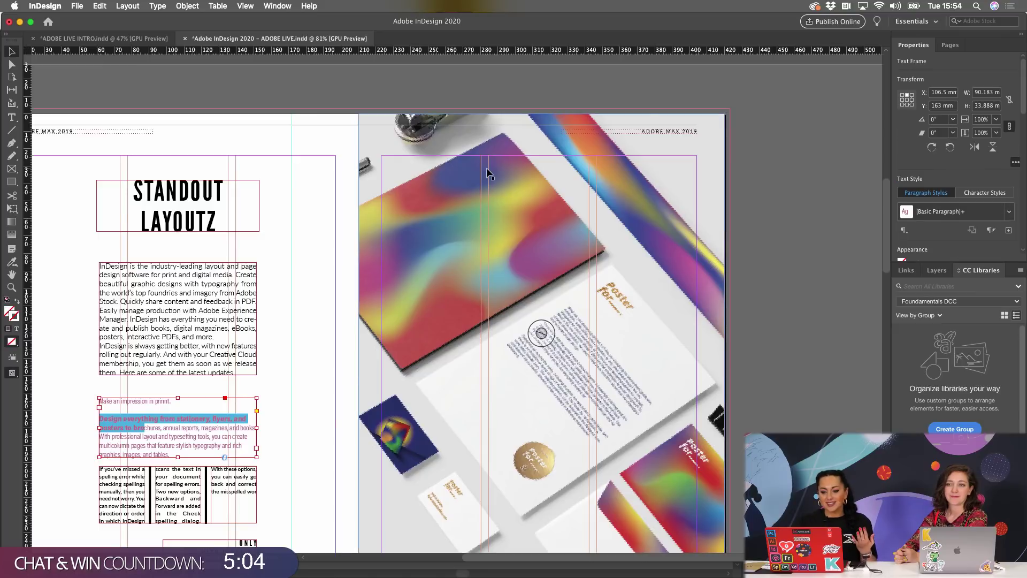
scroll(487, 170, "down", 5)
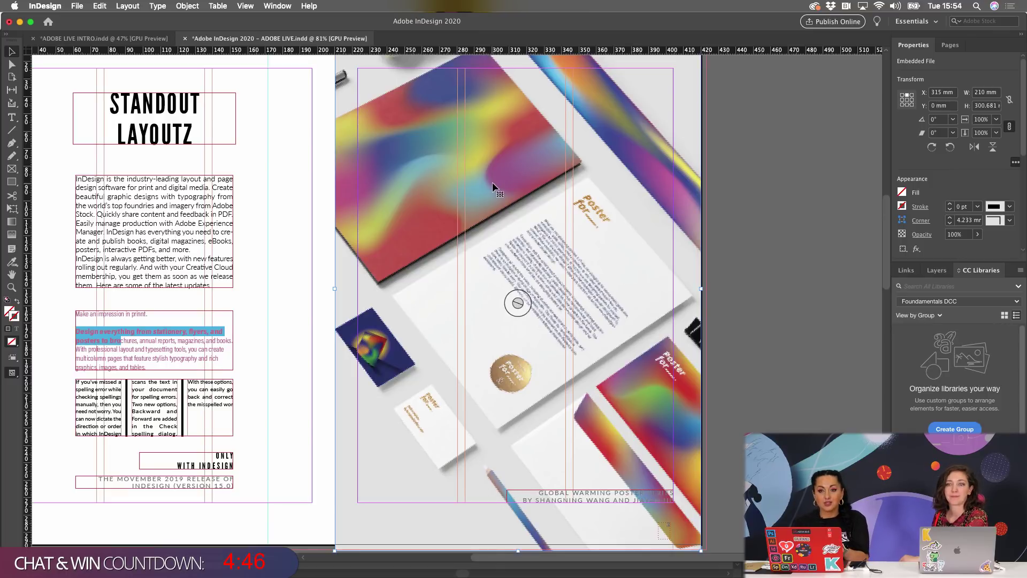
right_click(492, 183)
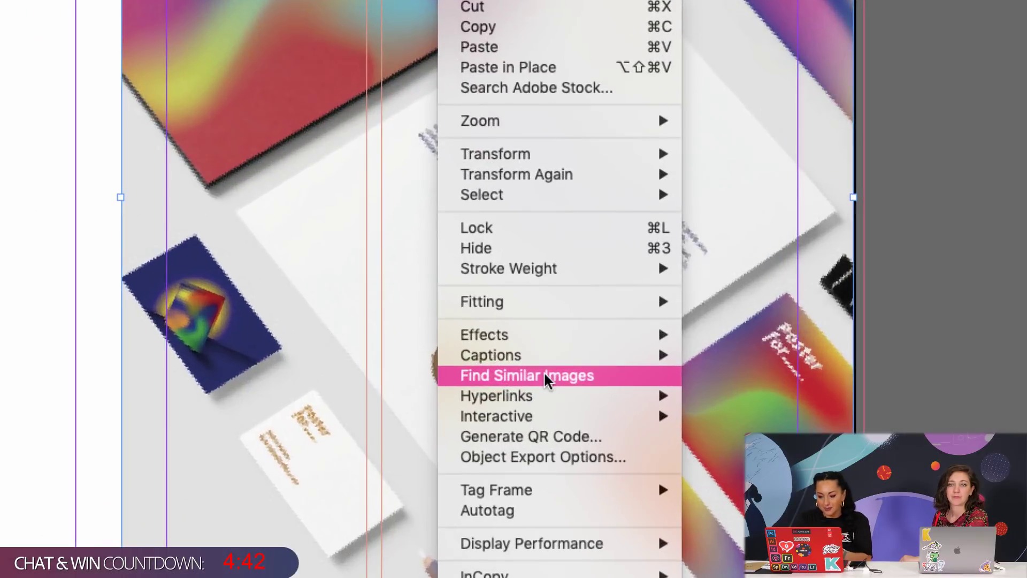
left_click(544, 374)
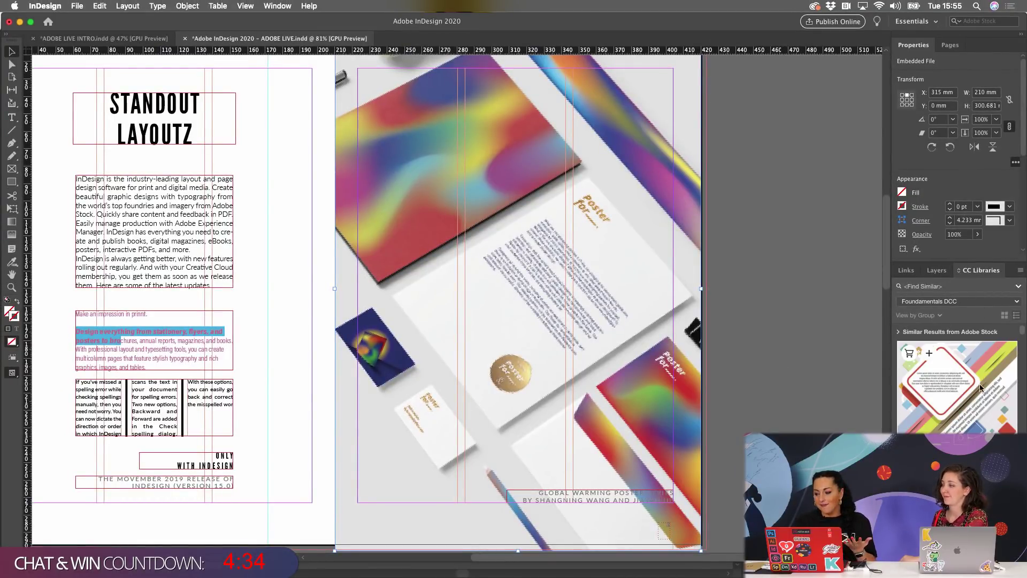
- Browse the similar Adobe Stock results and add the geometric "Business Brochure" image to the Foundamentals DCC library
scroll(981, 401, "down", 3)
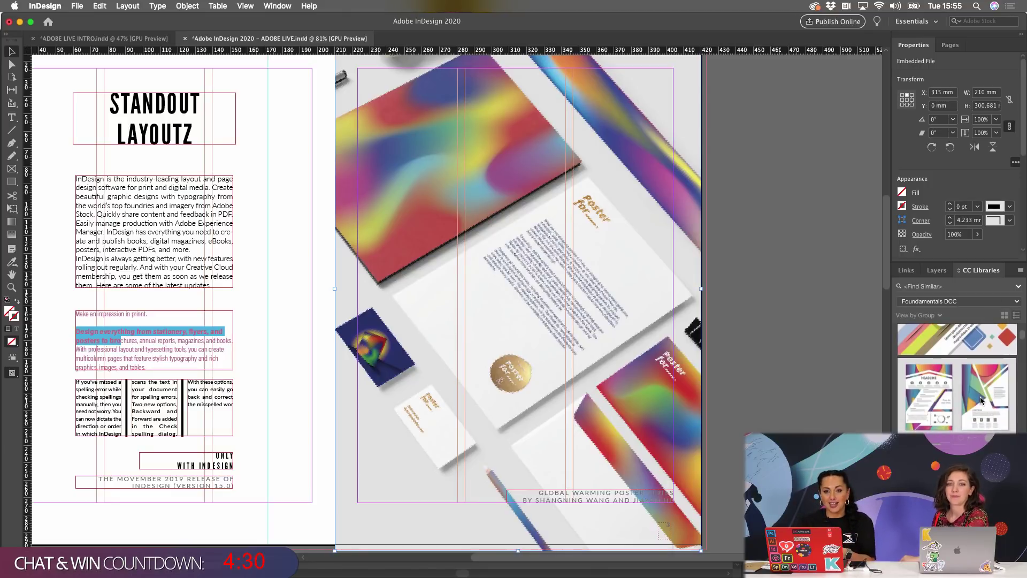
scroll(981, 400, "down", 3)
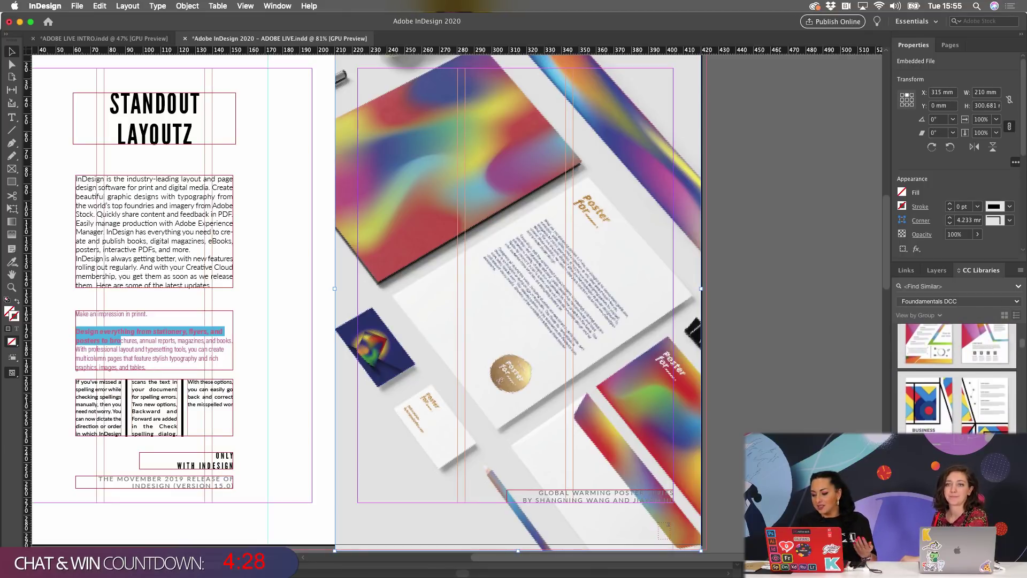
scroll(957, 379, "down", 5)
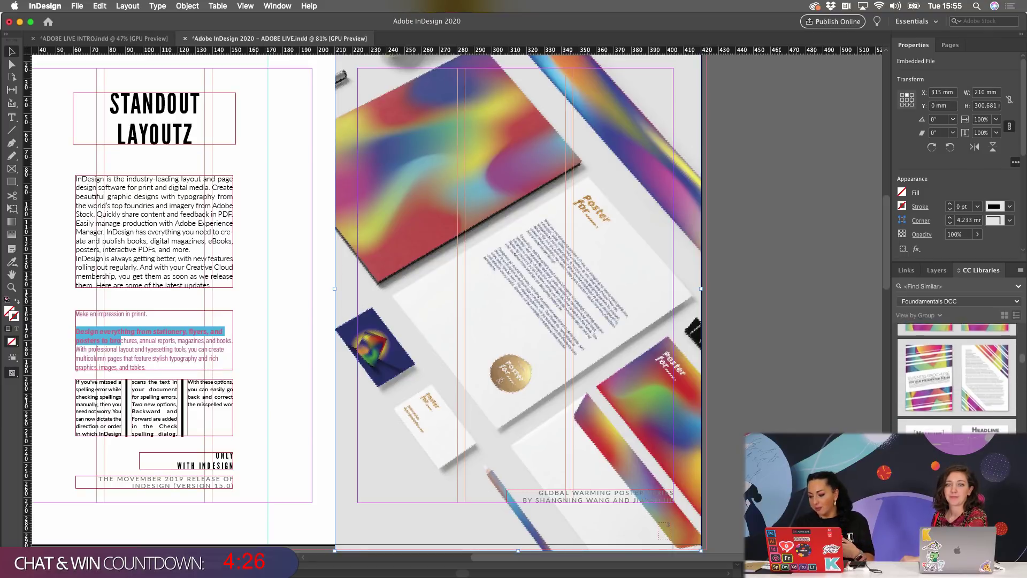
scroll(957, 378, "up", 5)
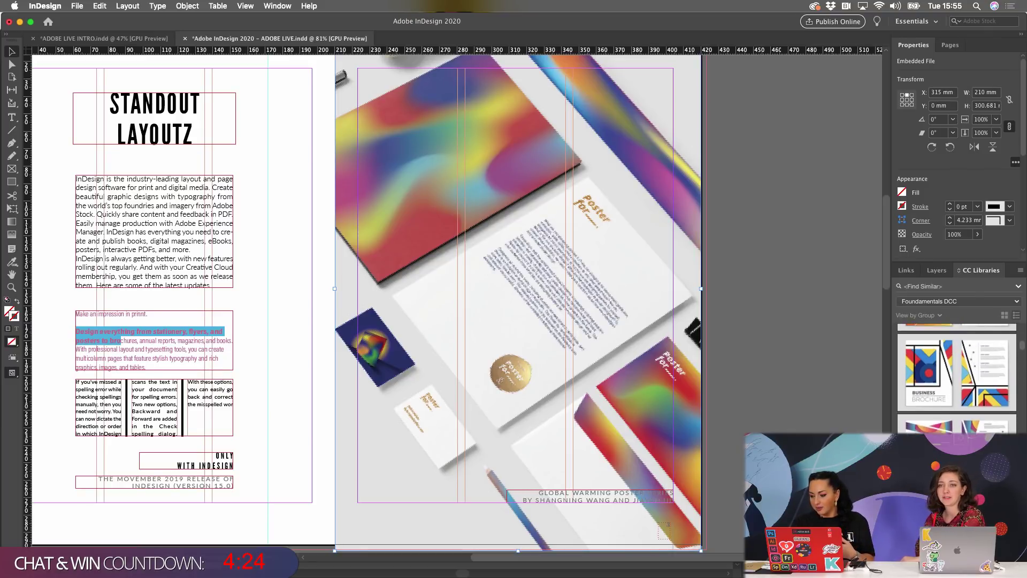
mouse_move(956, 374)
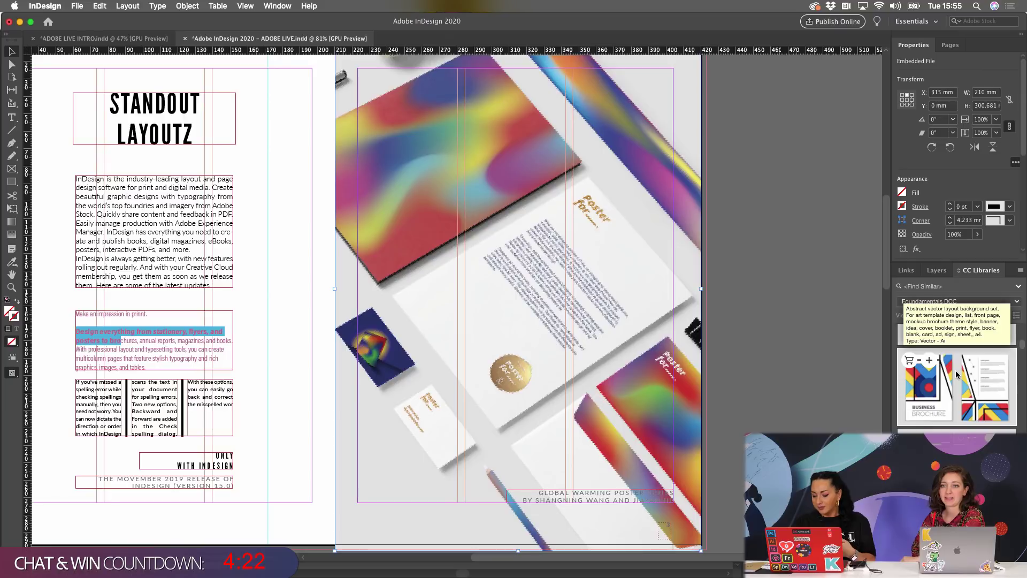
left_click(932, 365)
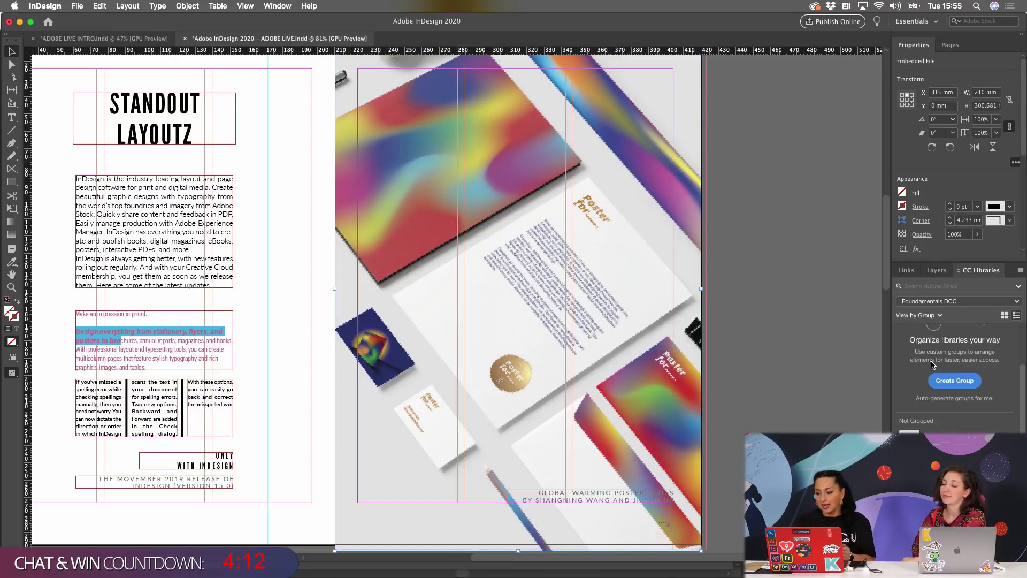
- Relink the stationery photo to the geometric "Business Brochure" image from the CC library
scroll(631, 252, "up", 5)
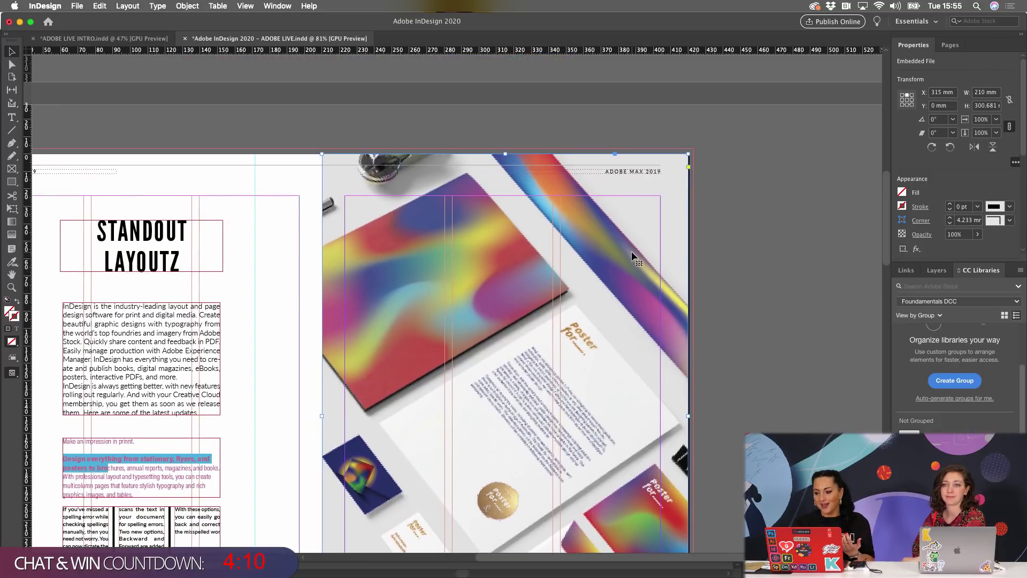
left_click(905, 270)
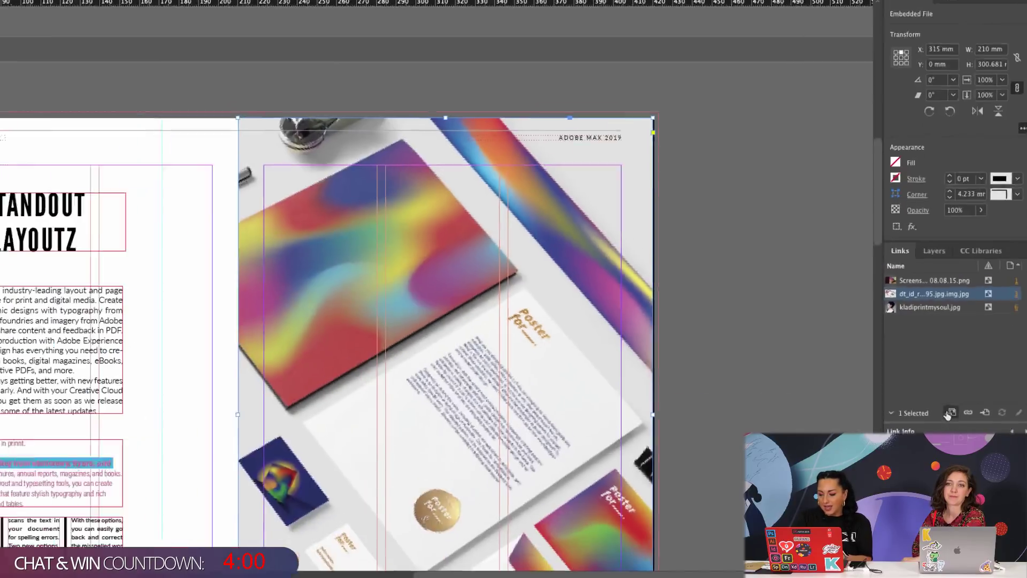
left_click(950, 413)
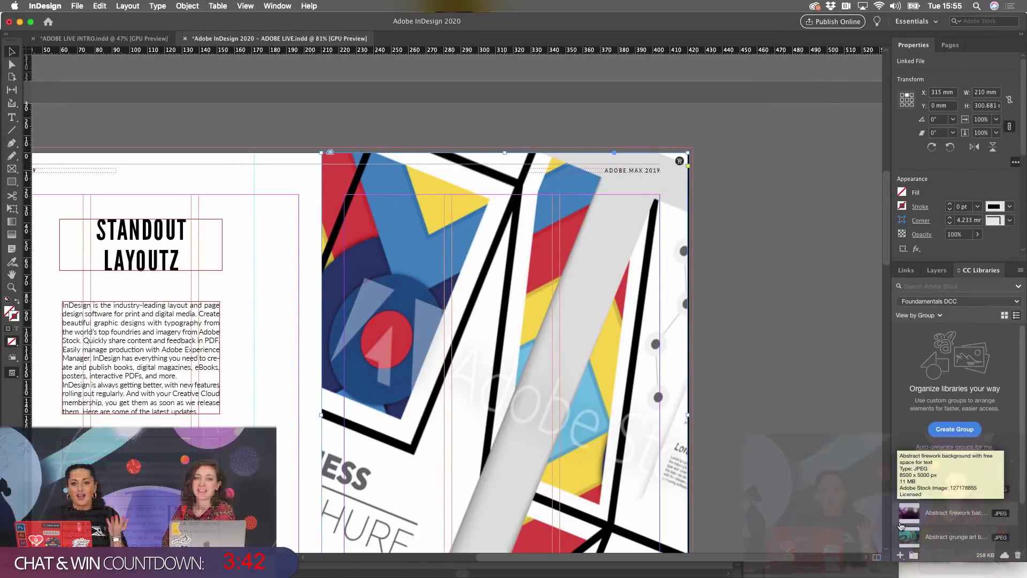
- Look through the following spreads down to the author page with the empty graphic frame above PRINTMYSOUL.COM
scroll(772, 461, "down", 5)
scroll(772, 460, "up", 1)
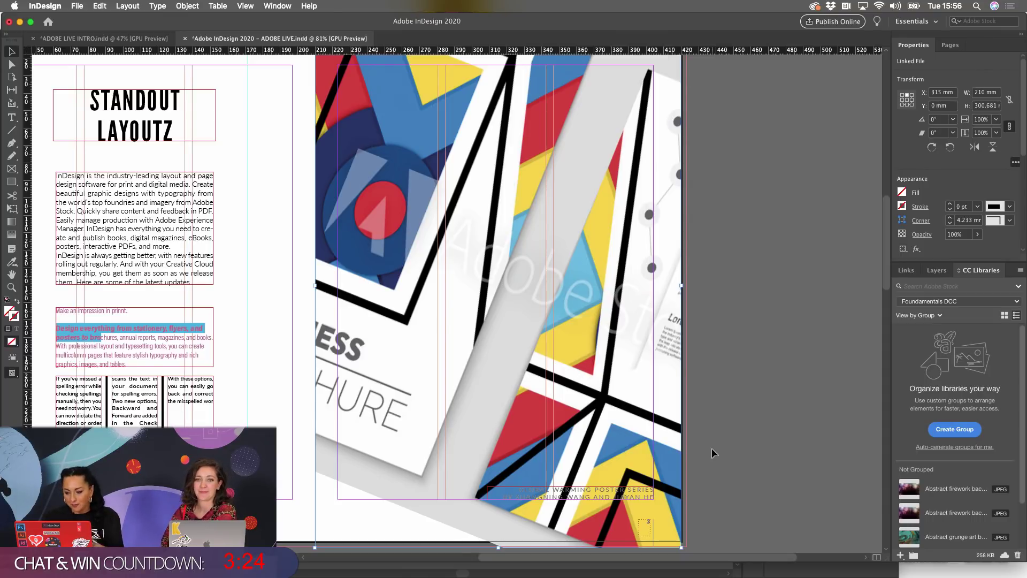
scroll(794, 452, "down", 10)
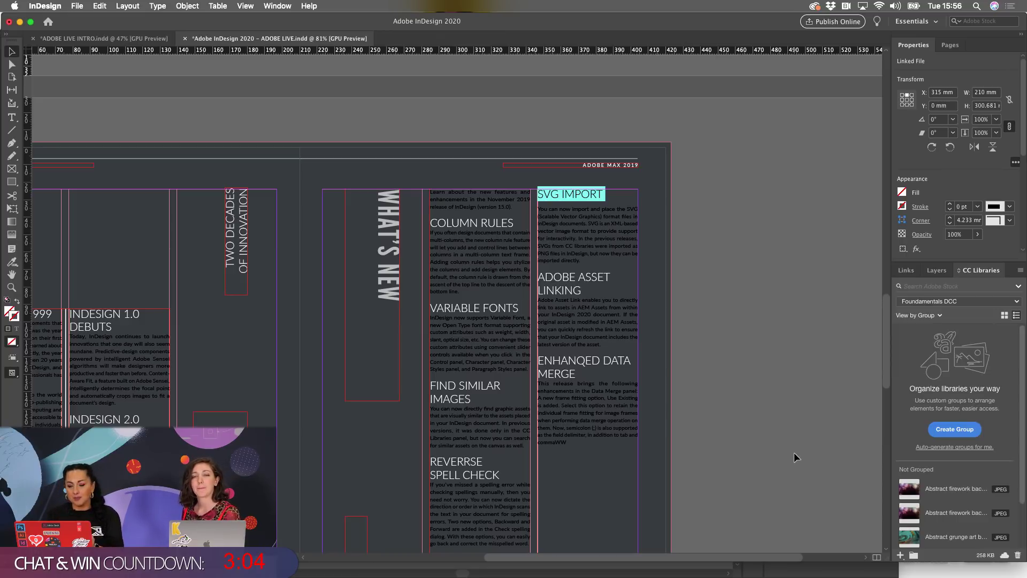
scroll(724, 434, "down", 5)
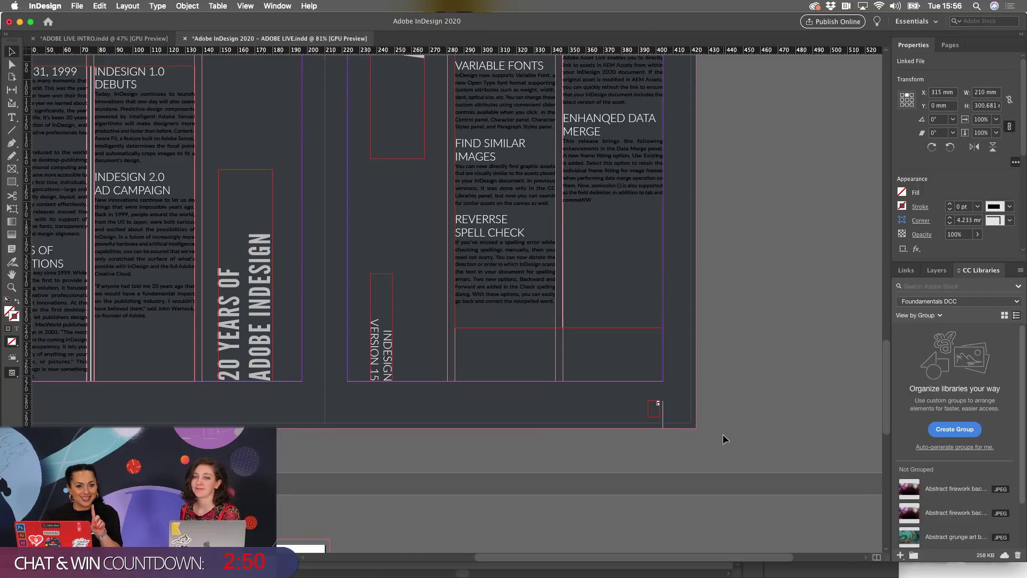
scroll(730, 483, "down", 10)
scroll(729, 484, "left", 5)
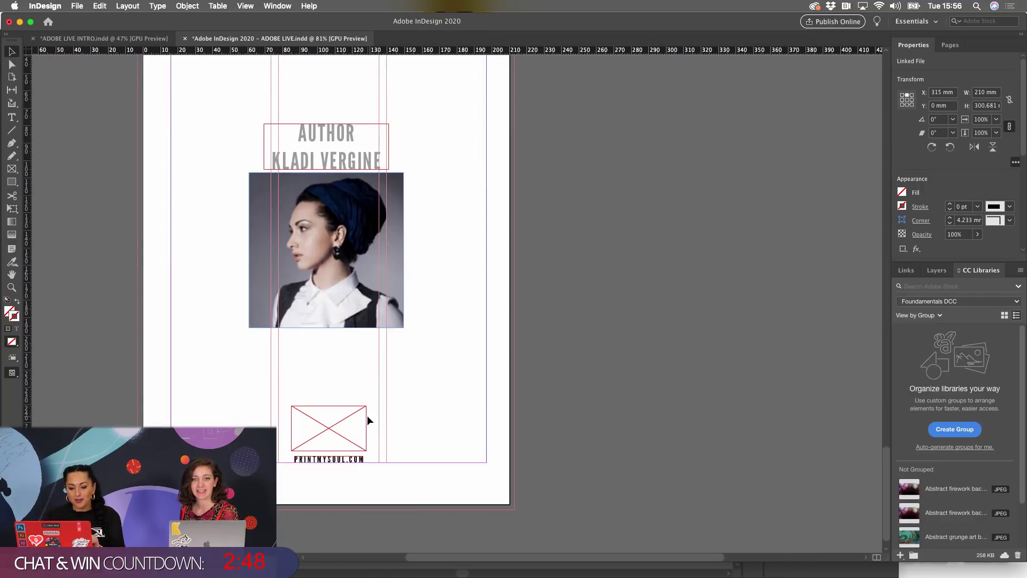
- Place PRINTMYSOUL LOGO-13.svg from the AI 2020 Demo folder inside Adobe MAX / ADOBE LIVE MAX into the empty frame above PRINTMYSOUL.COM
left_click(339, 420)
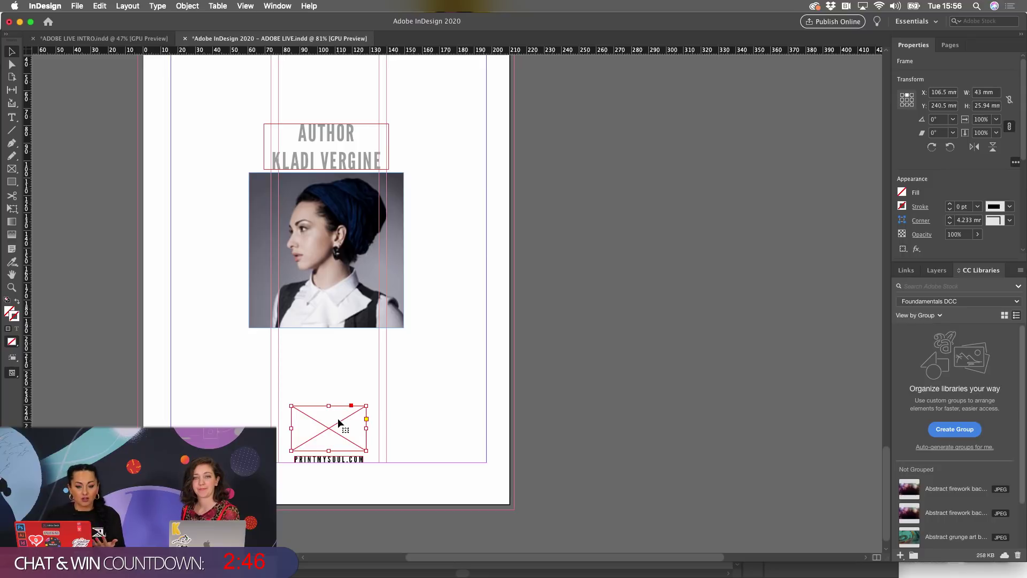
left_click(13, 170)
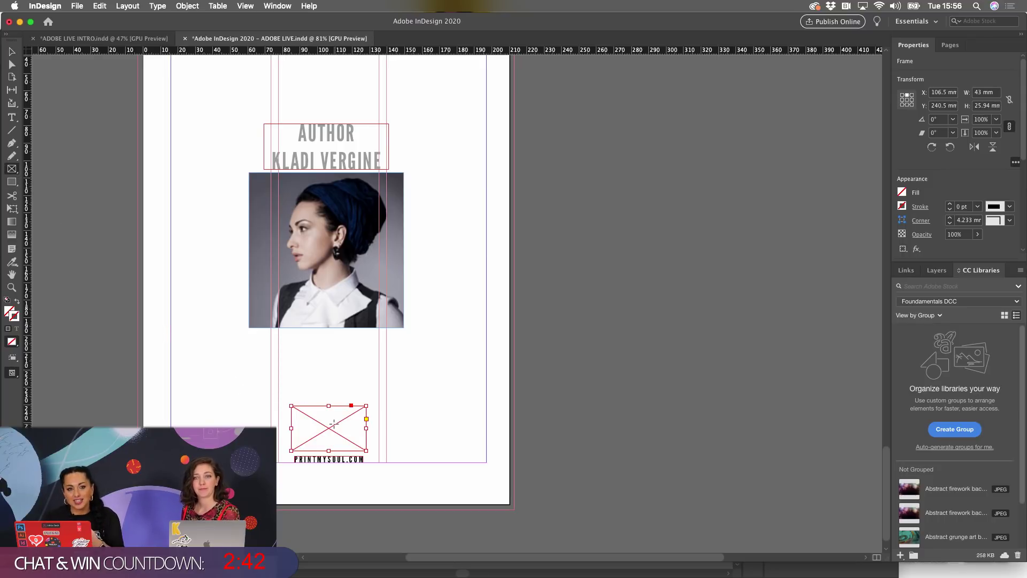
scroll(334, 423, "up", 3)
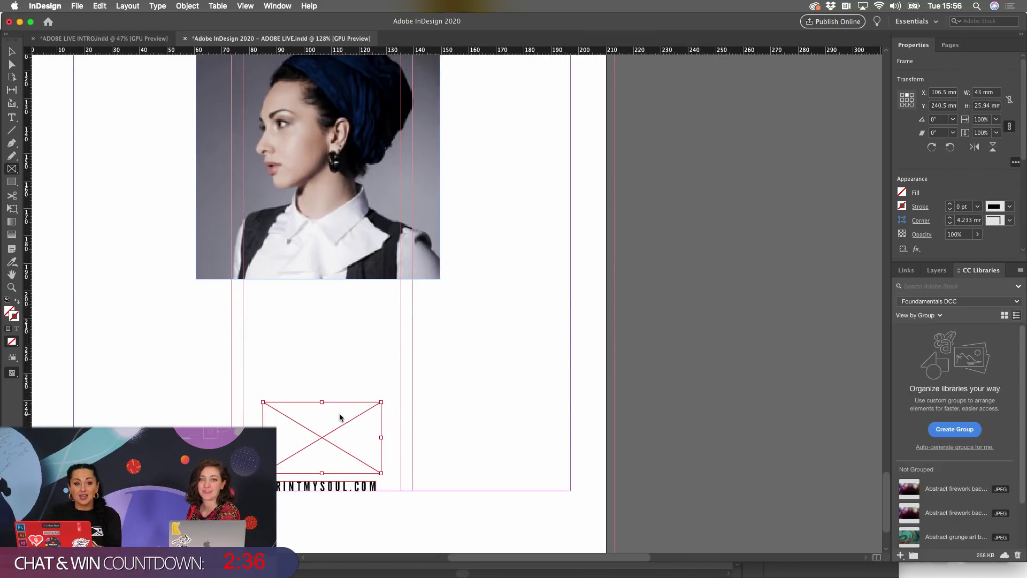
key("super+d")
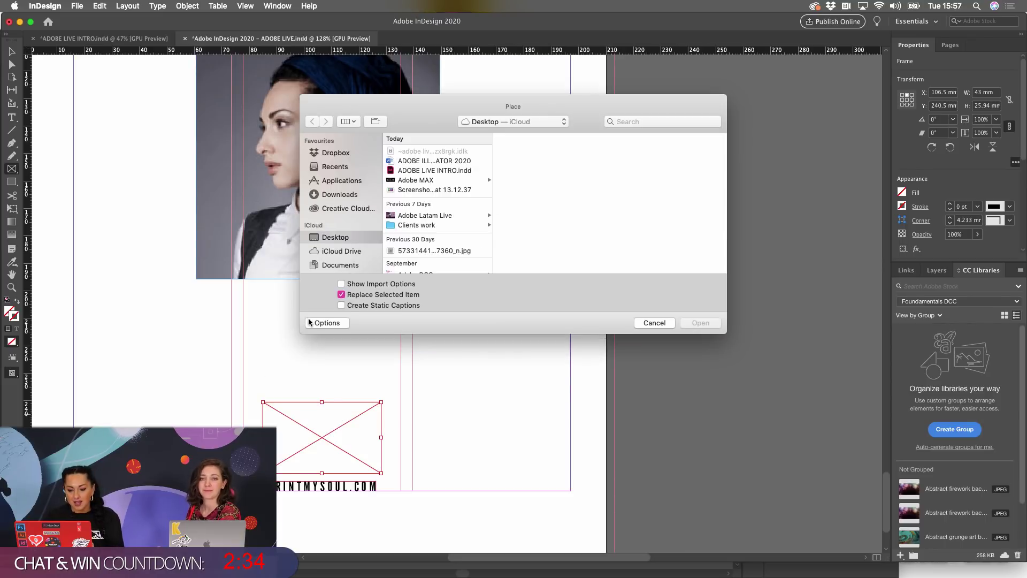
scroll(405, 225, "down", 3)
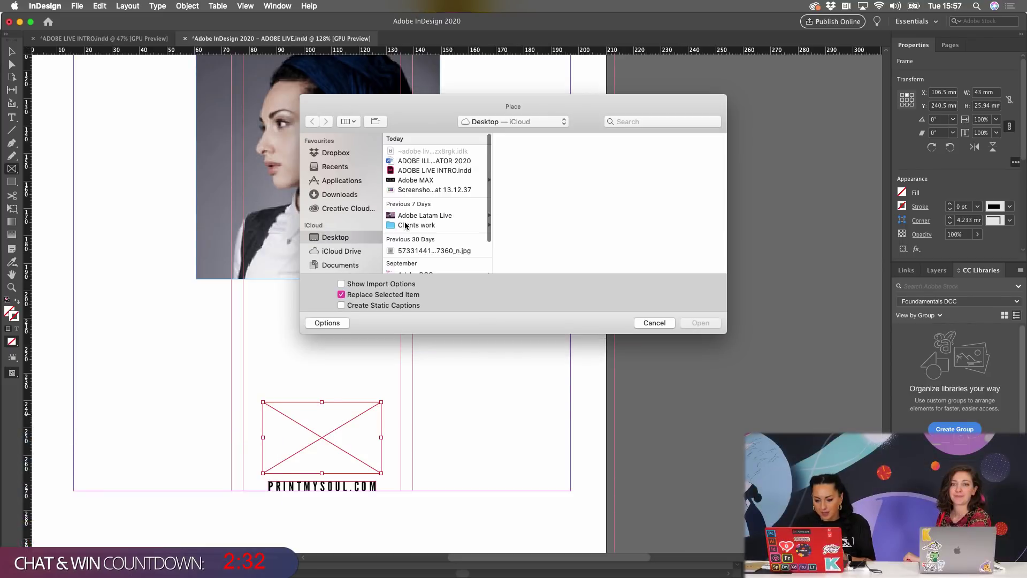
scroll(405, 226, "up", 3)
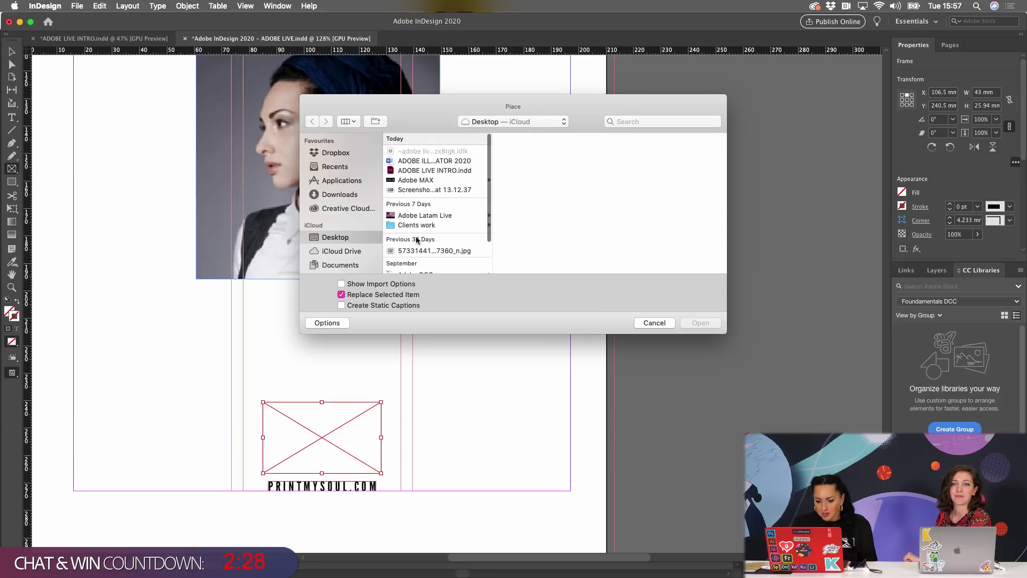
scroll(441, 230, "down", 1)
scroll(442, 232, "down", 3)
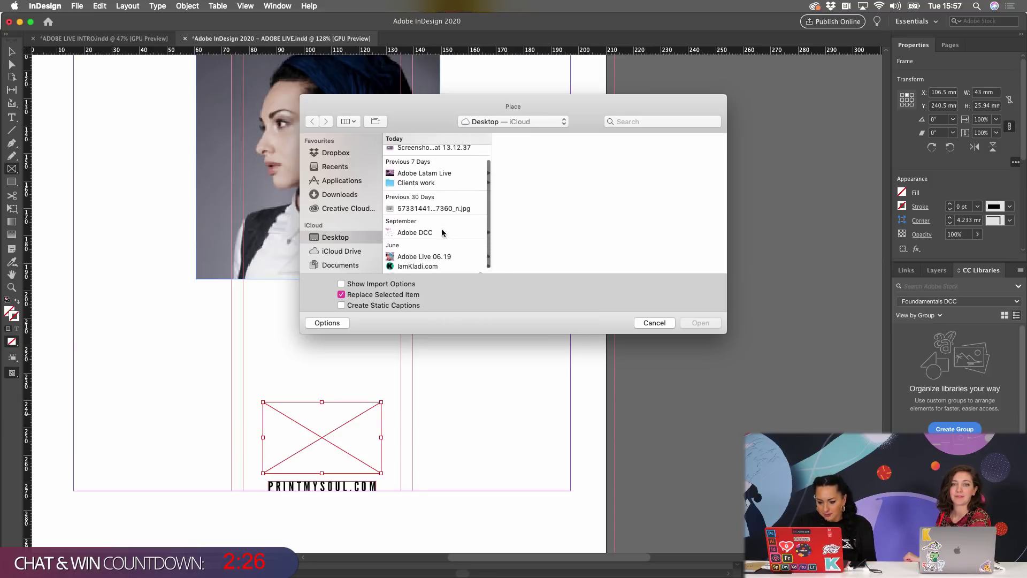
scroll(442, 231, "up", 3)
scroll(428, 204, "up", 2)
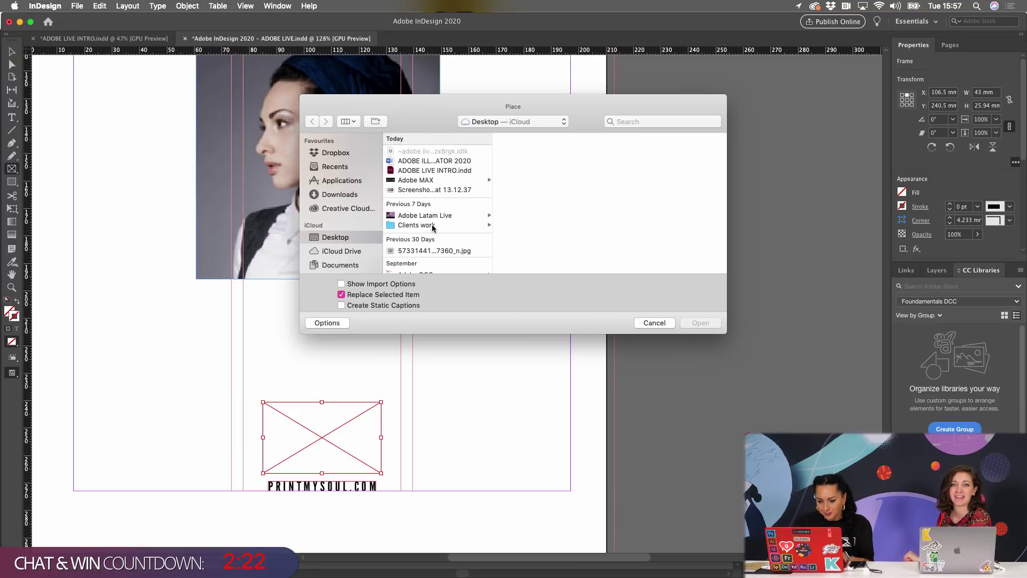
scroll(433, 226, "down", 2)
scroll(432, 227, "down", 3)
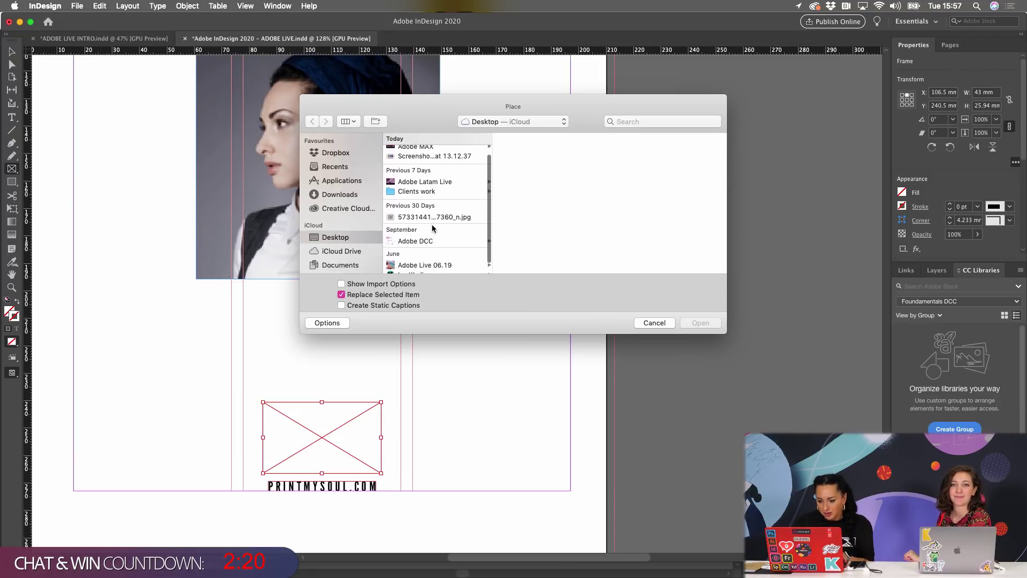
scroll(432, 227, "up", 4)
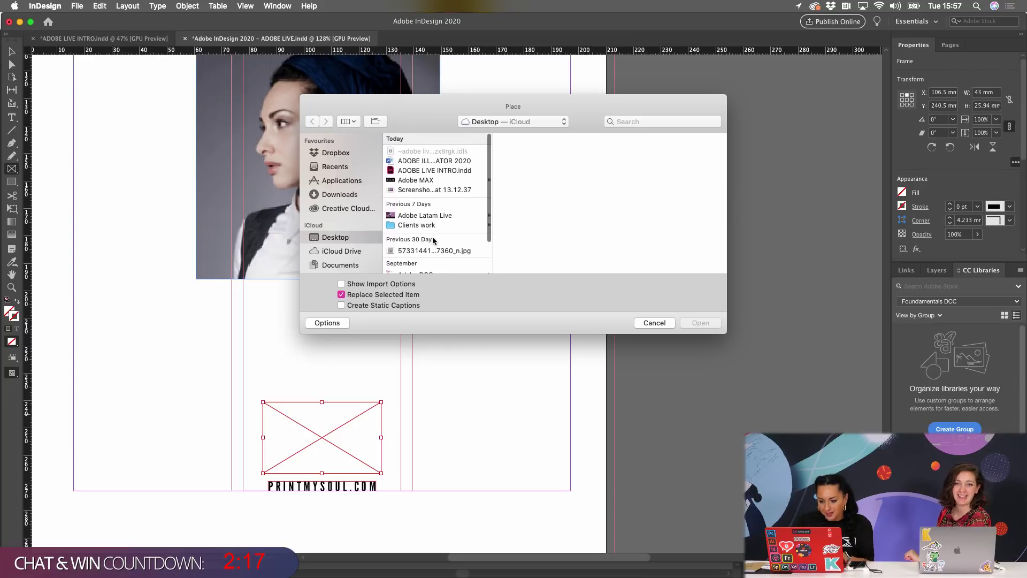
left_click(417, 180)
left_click(538, 162)
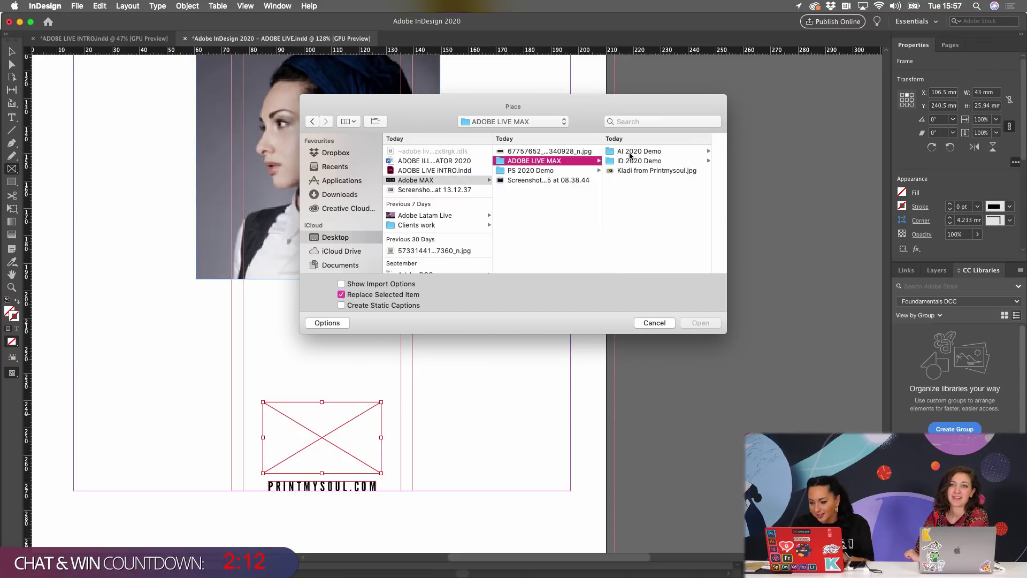
left_click(631, 155)
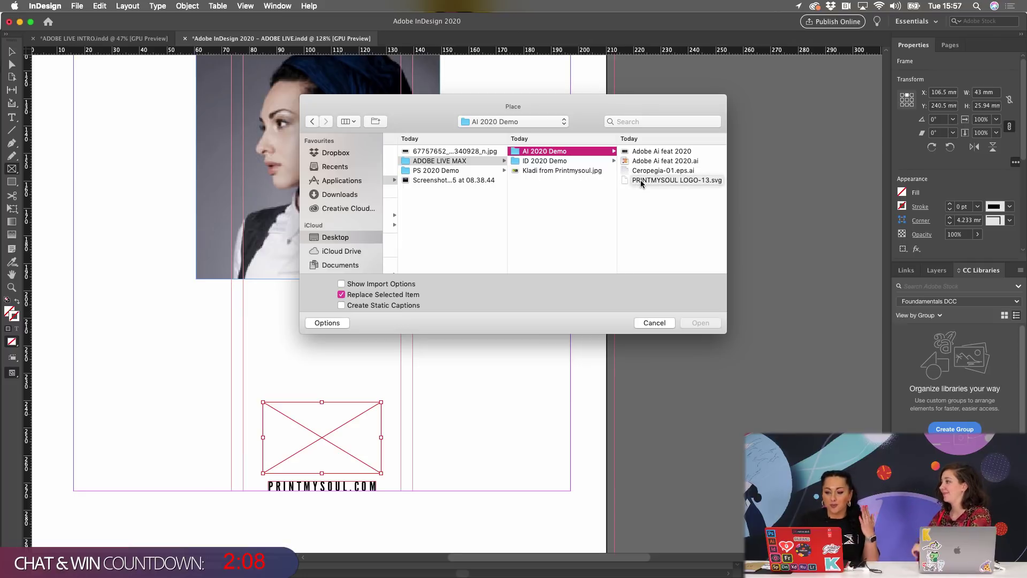
left_click(661, 181)
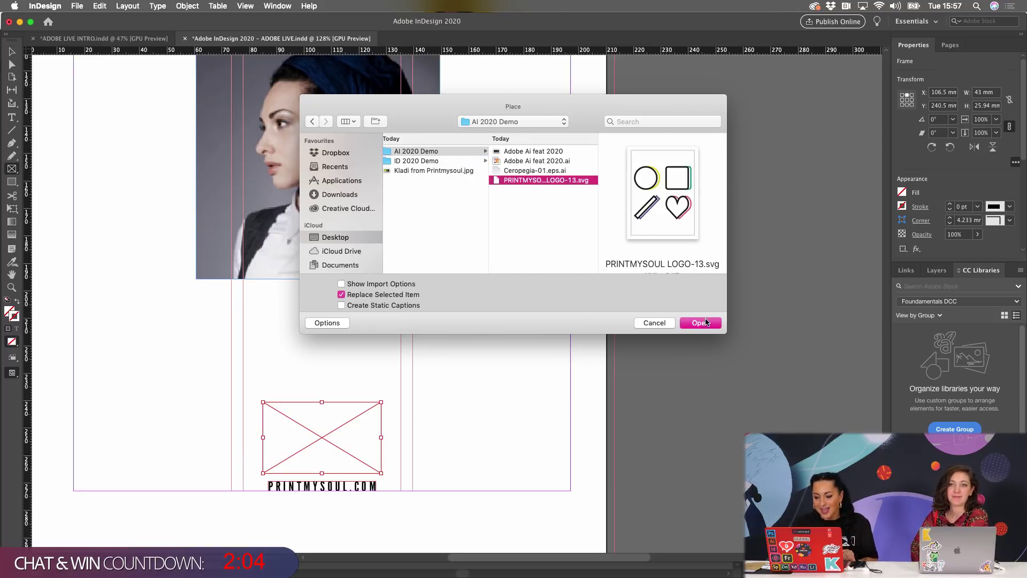
left_click(705, 320)
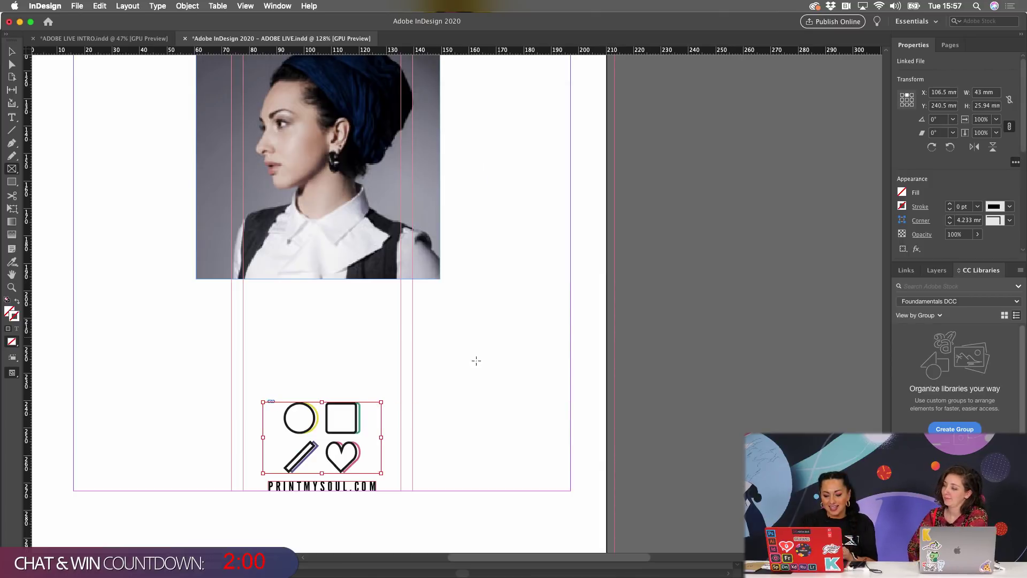
- Deselect the placed logo and preview the whole author page without guides and frame edges
key("v")
left_click(483, 428)
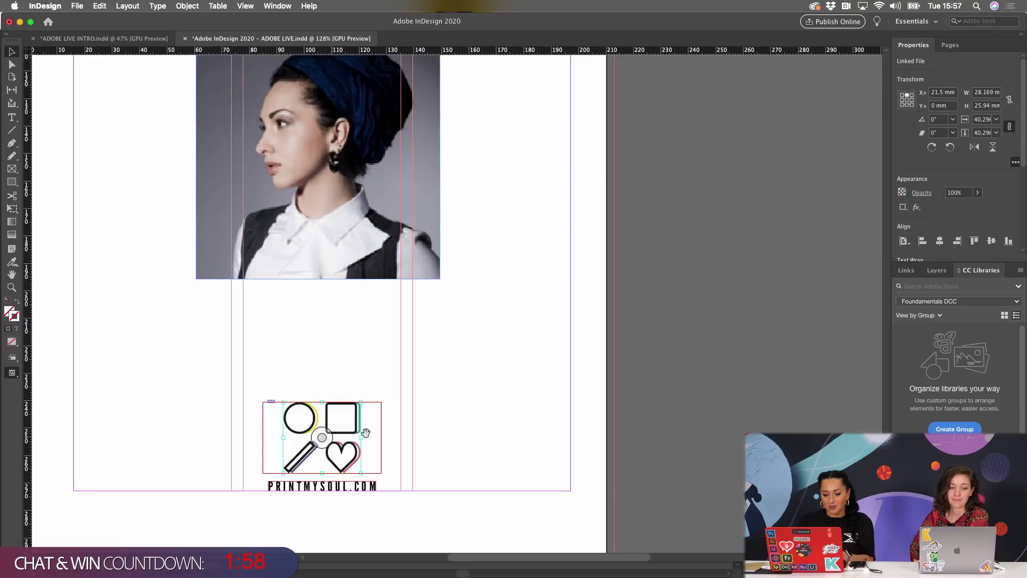
key("w")
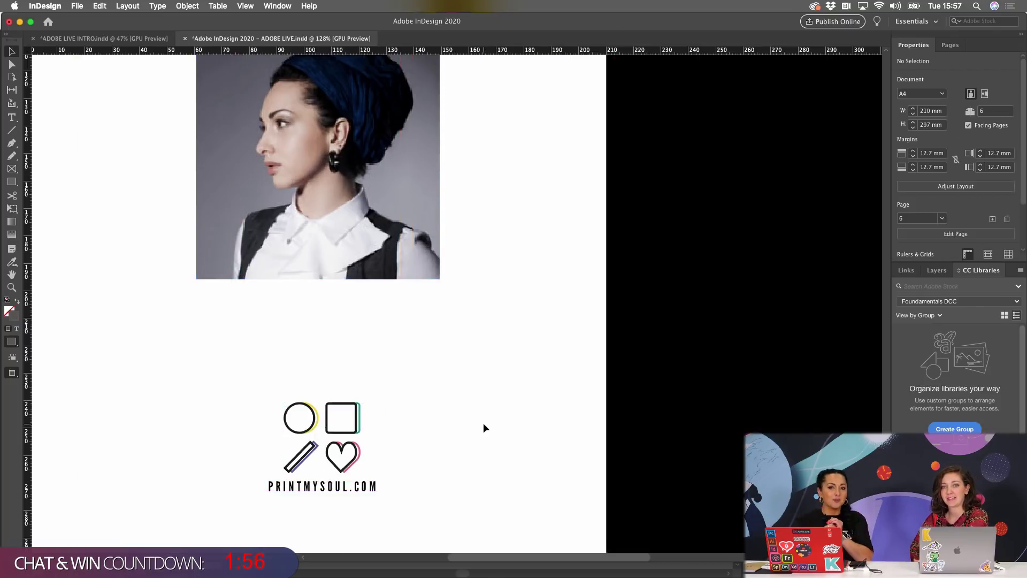
key("super+0")
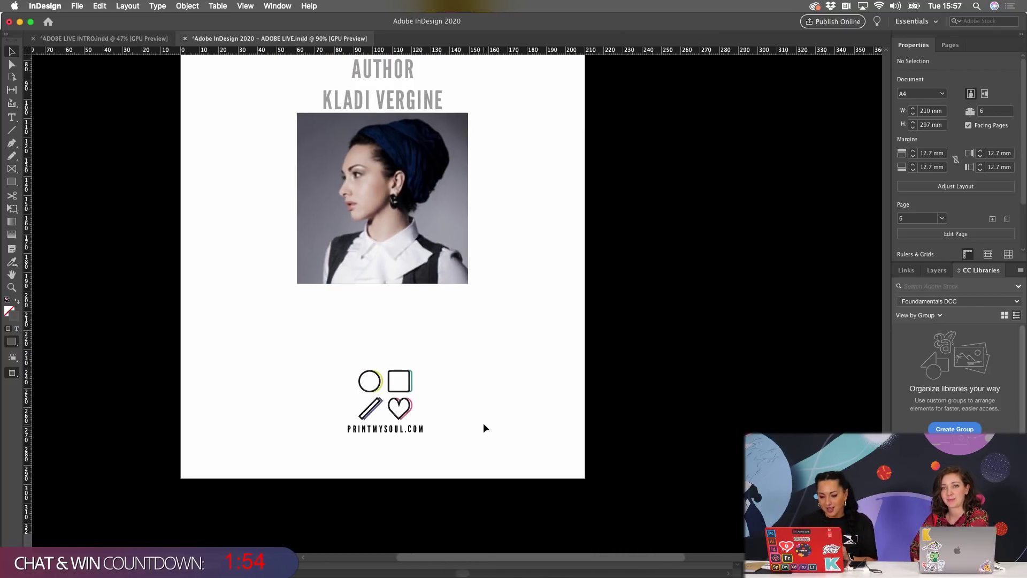
scroll(484, 425, "right", 1)
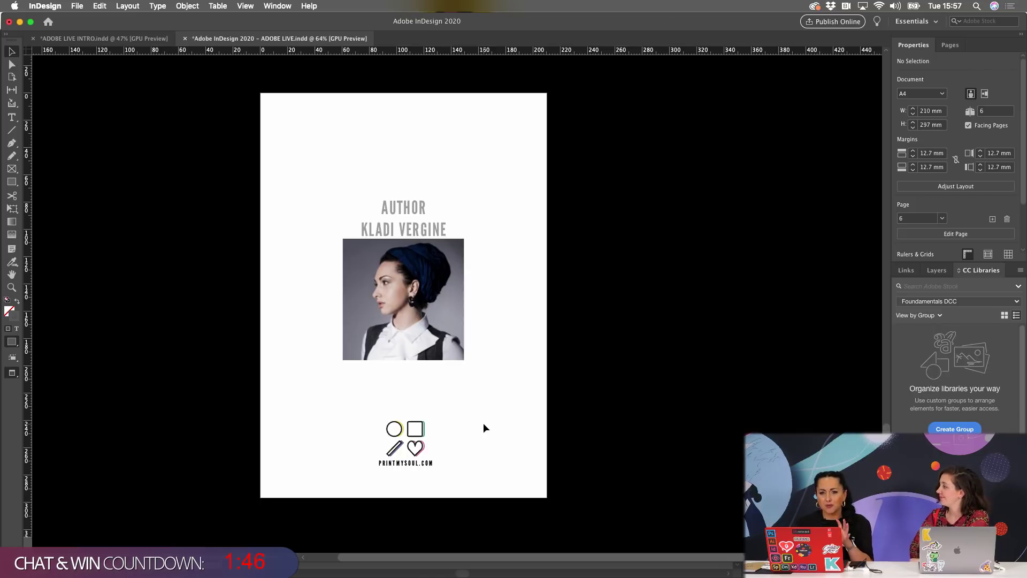
- Start a spelling check of the document from the STANDOUT LAYOUTZ spread and set its direction to Backward
scroll(477, 328, "up", 10)
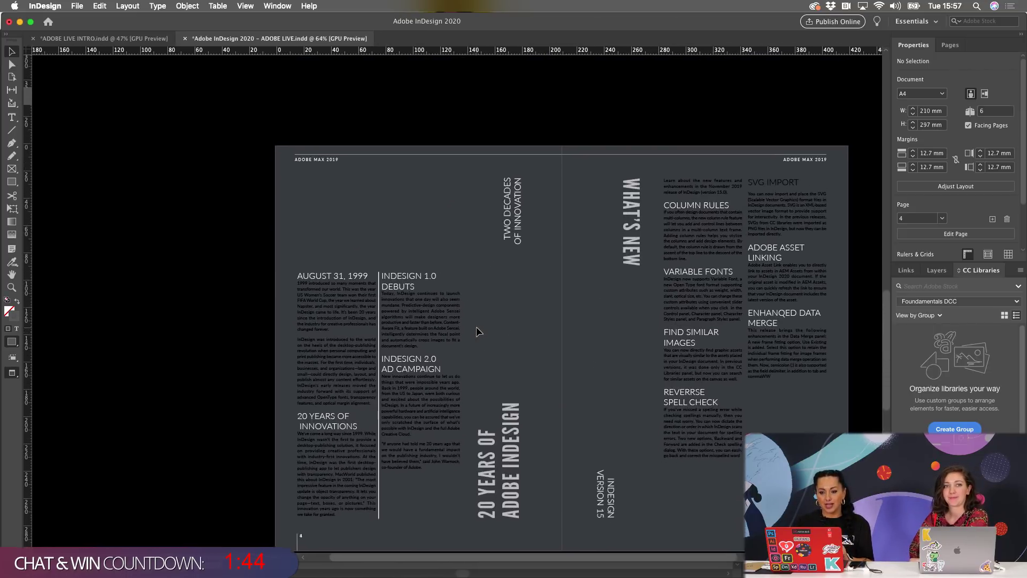
scroll(477, 331, "up", 8)
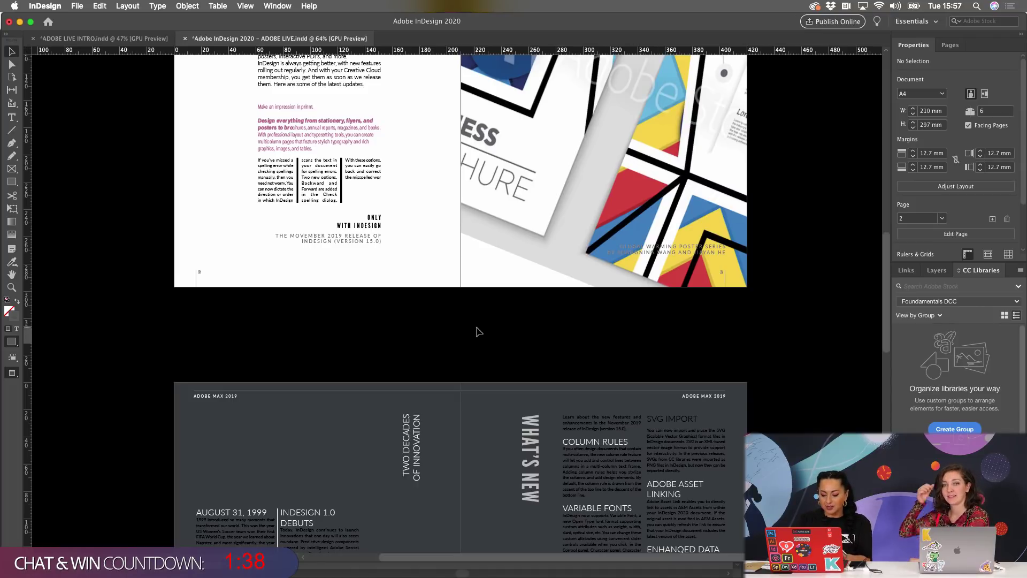
key("super+i")
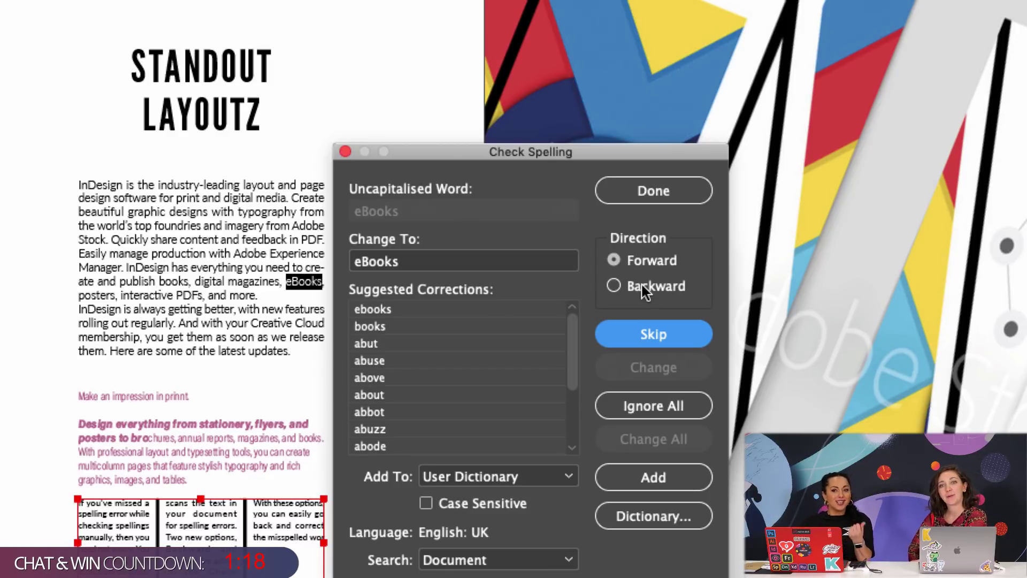
left_click(614, 286)
left_click(613, 335)
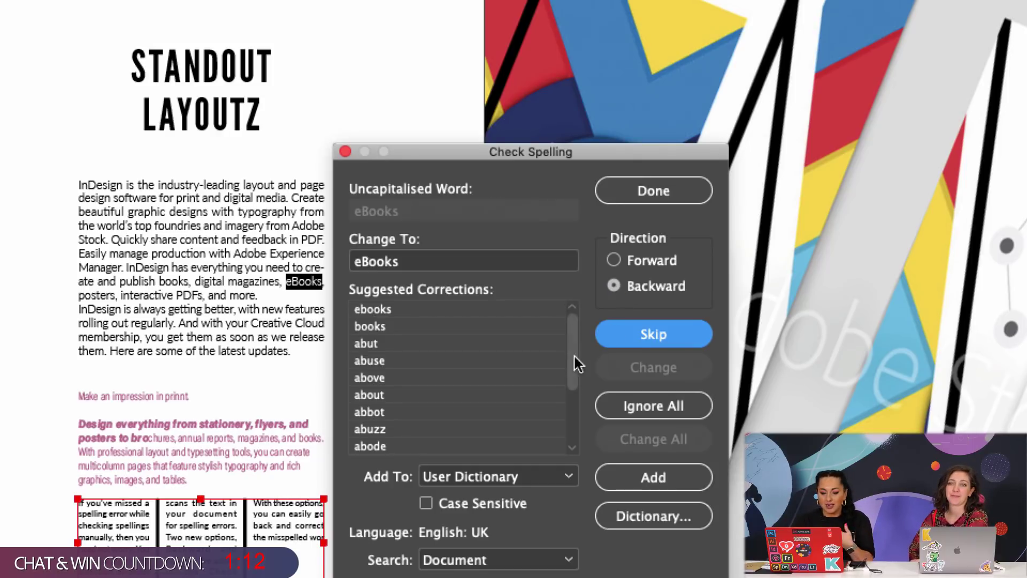
- Go backward through the flagged words, skipping "eBooks", "wor" and "dialog" without changing them
left_click(635, 343)
left_click(636, 343)
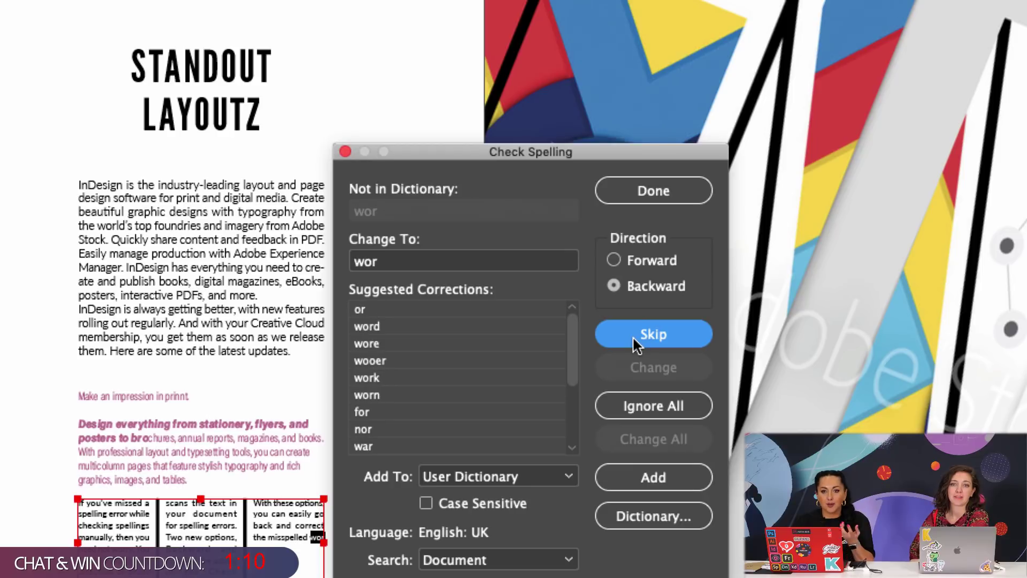
left_click(635, 341)
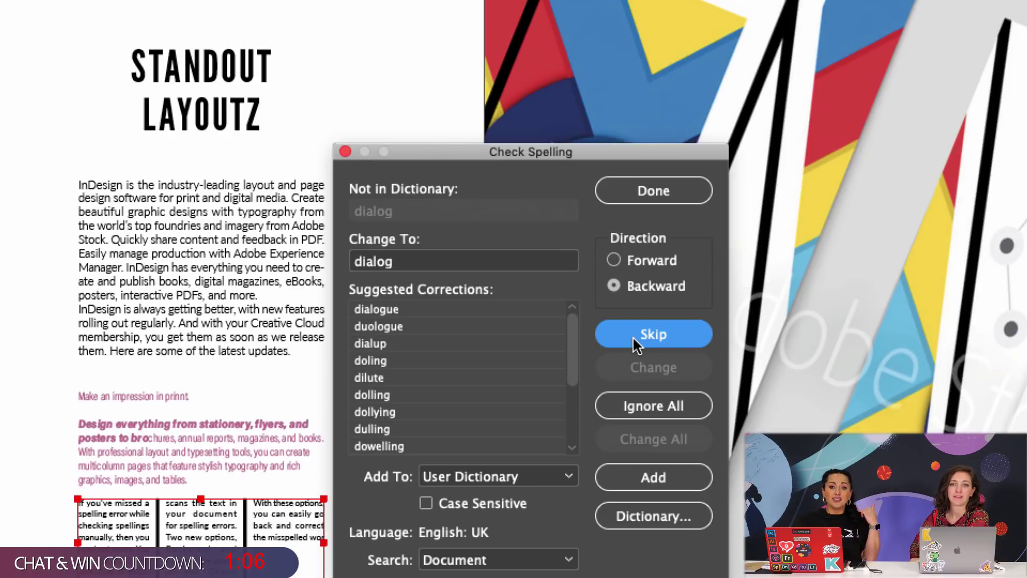
left_click(634, 339)
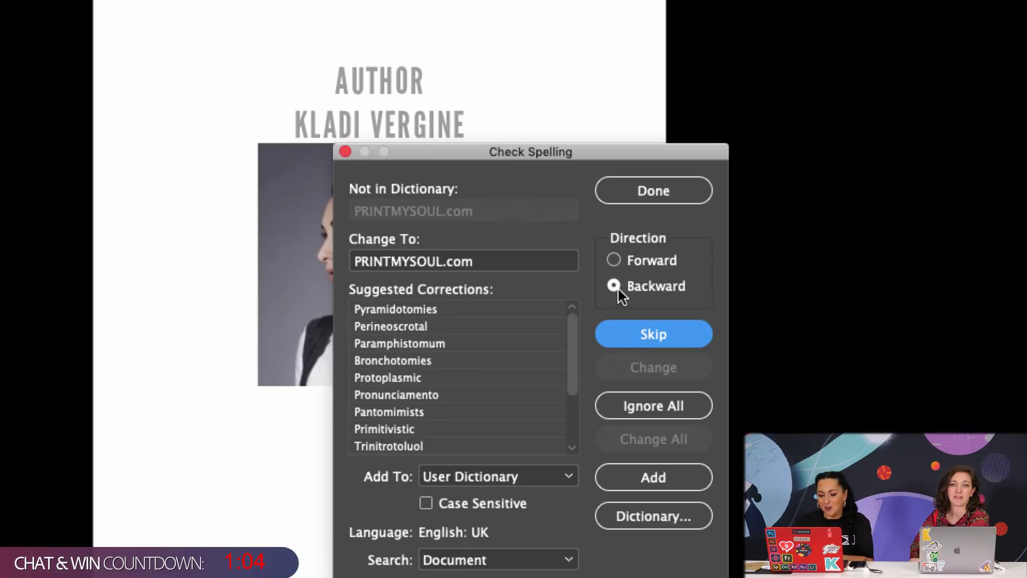
- Switch the spelling check direction to Forward and back to Backward, restart the check, and close it
left_click(613, 260)
left_click(614, 286)
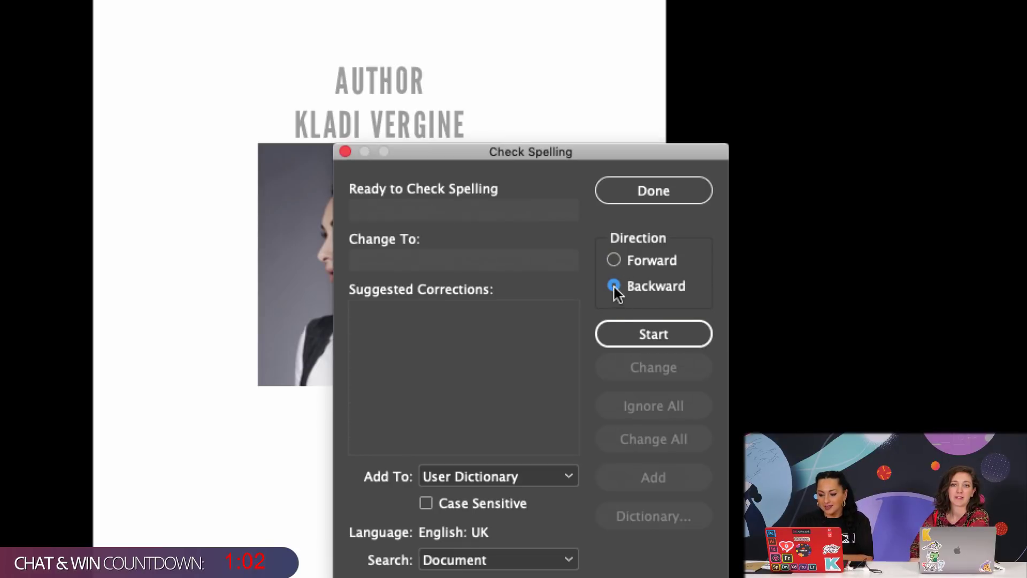
left_click(623, 334)
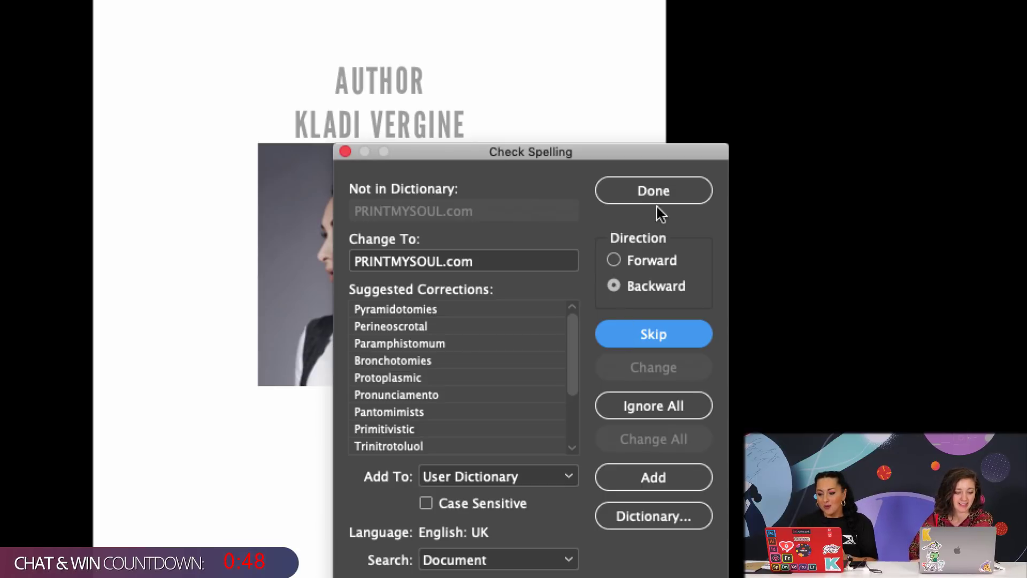
left_click(652, 191)
left_click(661, 131)
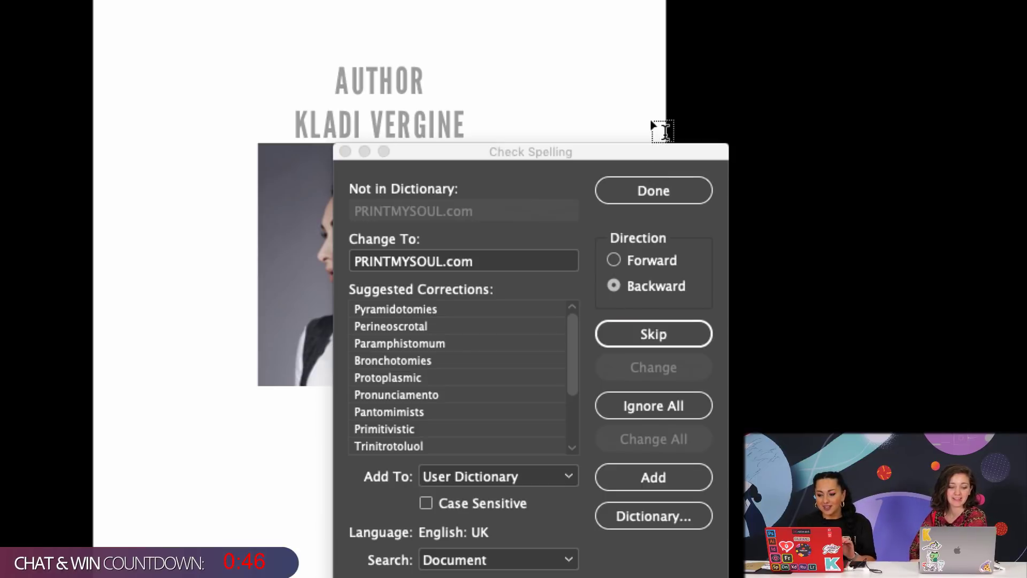
left_click(664, 191)
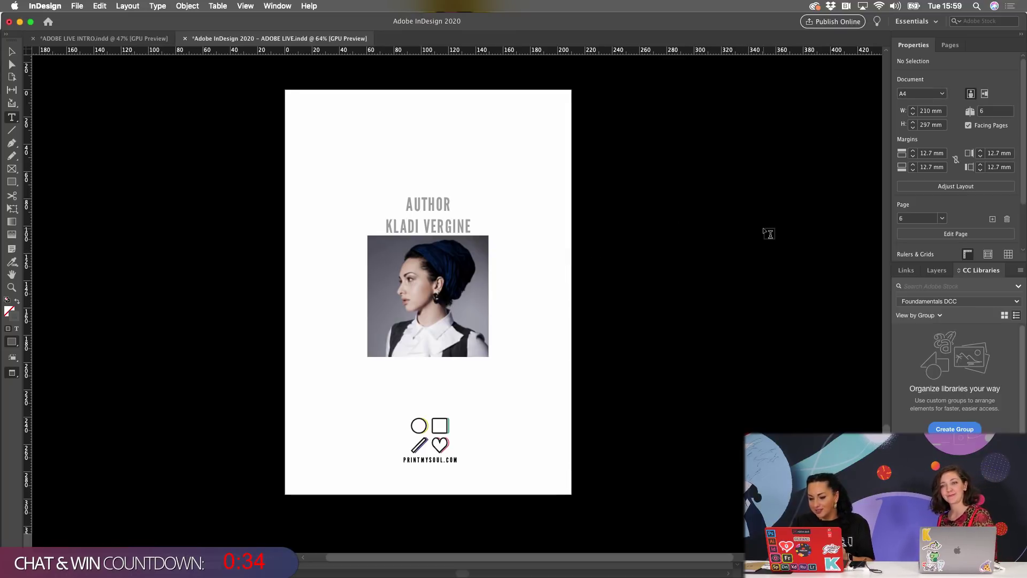
- Assign the shortcut Cmd+H to the paragraph style TEXT (9pt) – White, starting from the Variable Fonts text on the What's New page
scroll(763, 227, "up", 10)
left_click(701, 178)
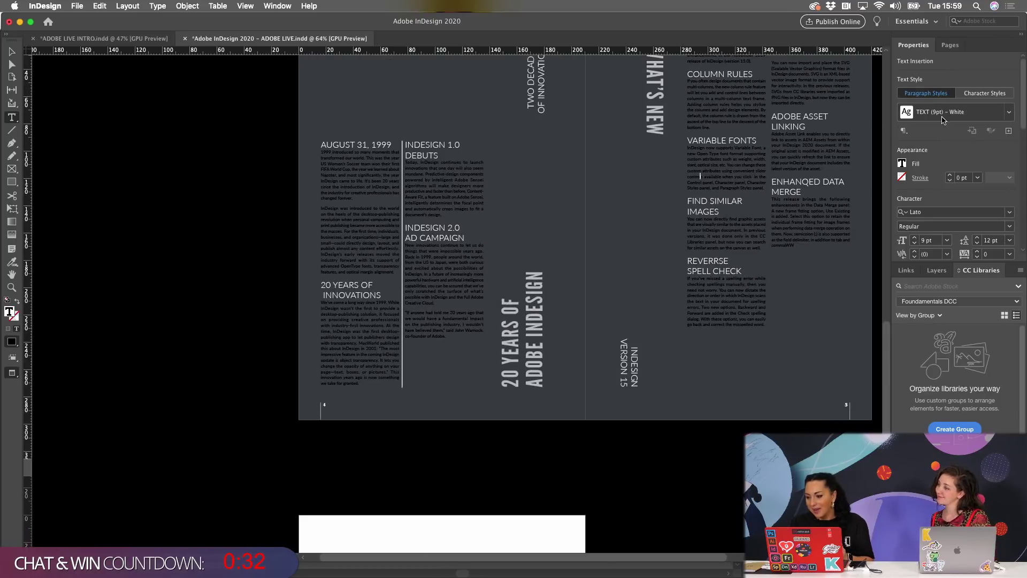
left_click(1009, 112)
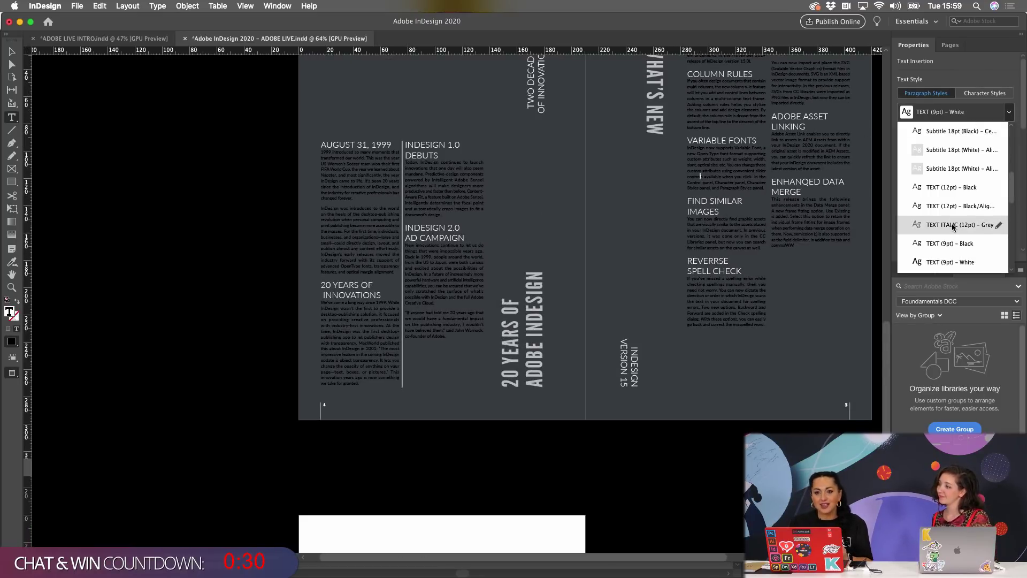
left_click(987, 77)
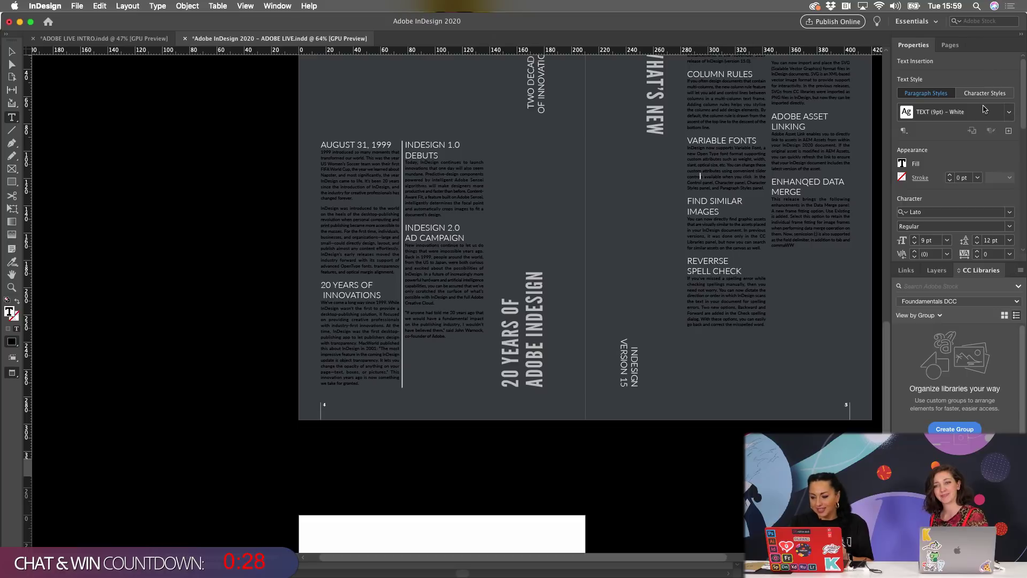
left_click(1008, 114)
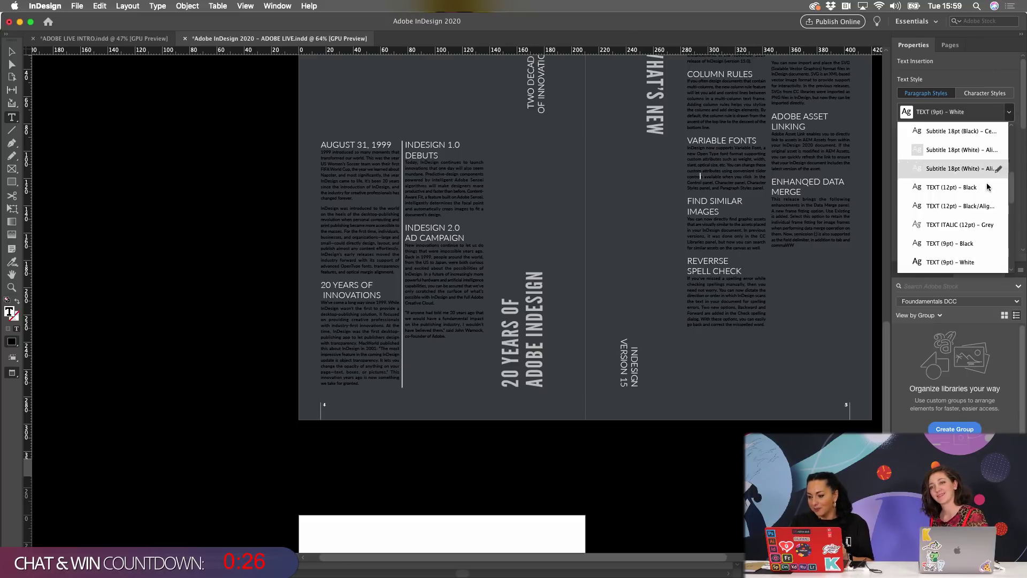
left_click(998, 264)
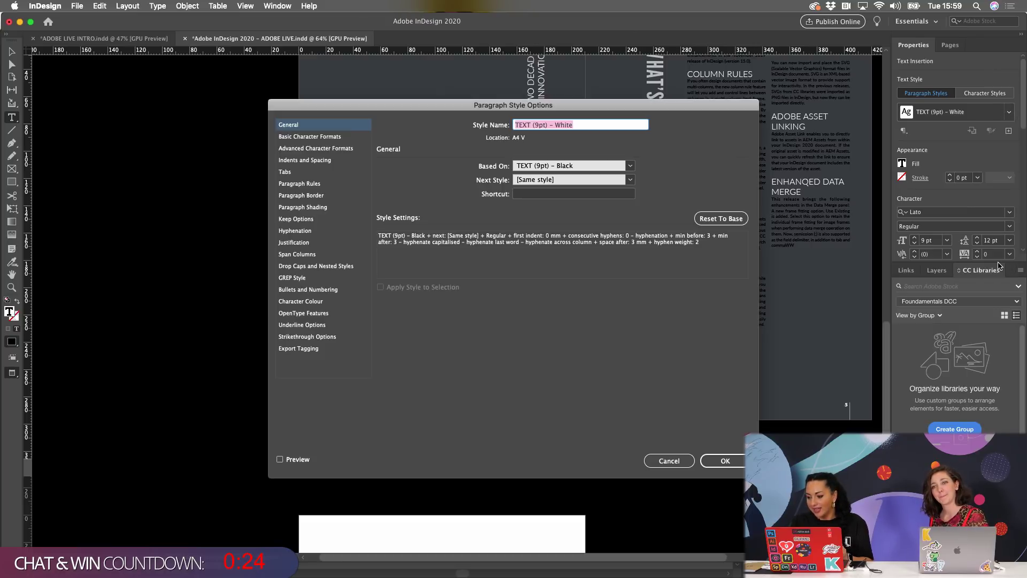
left_click(348, 138)
left_click(338, 127)
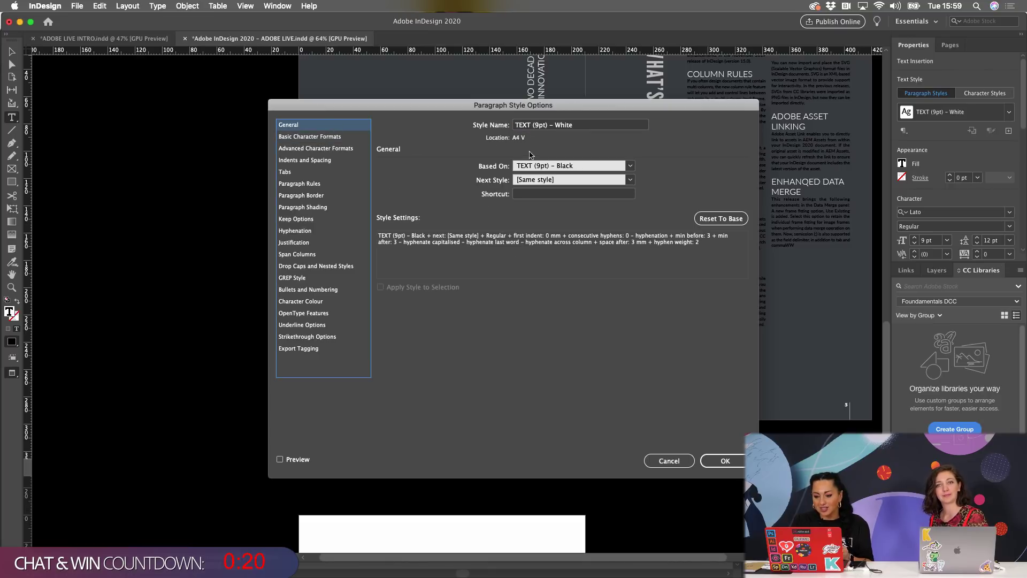
left_click(530, 193)
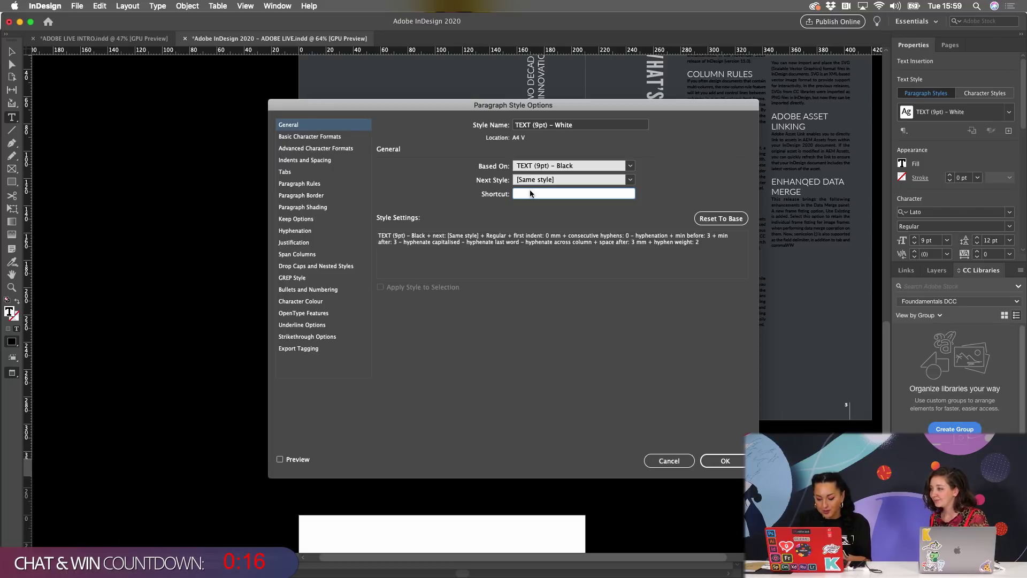
key("super+h")
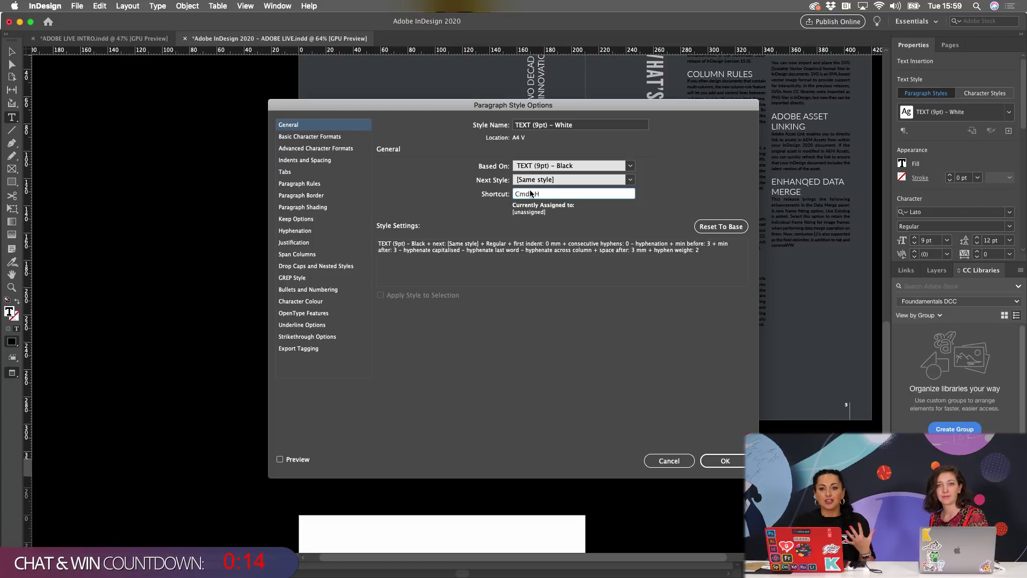
left_click(726, 461)
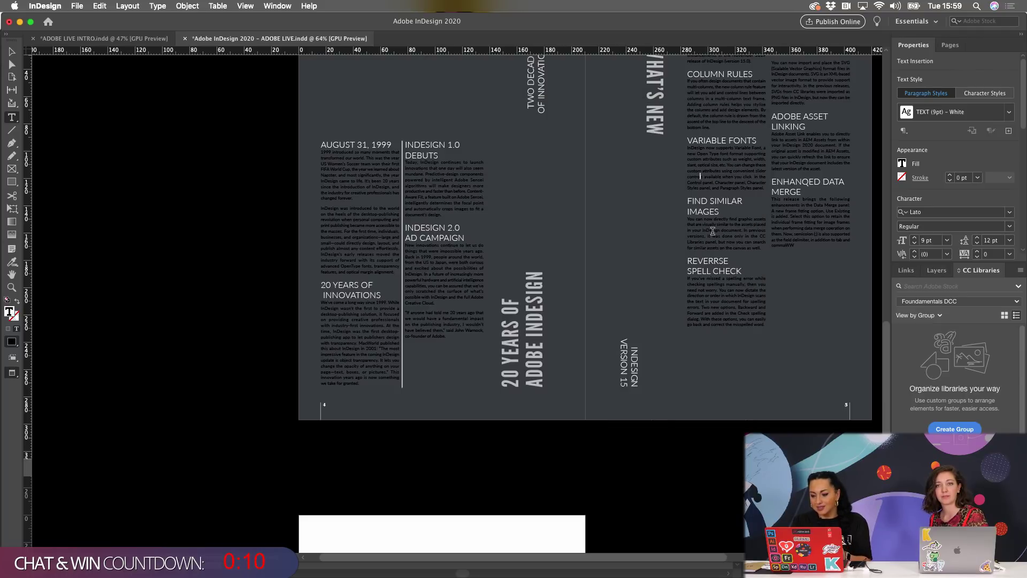
- Try the paragraph style's new shortcut on the text around the FIND SIMILAR IMAGES heading, and return to InDesign
left_click_drag(713, 231, 691, 183)
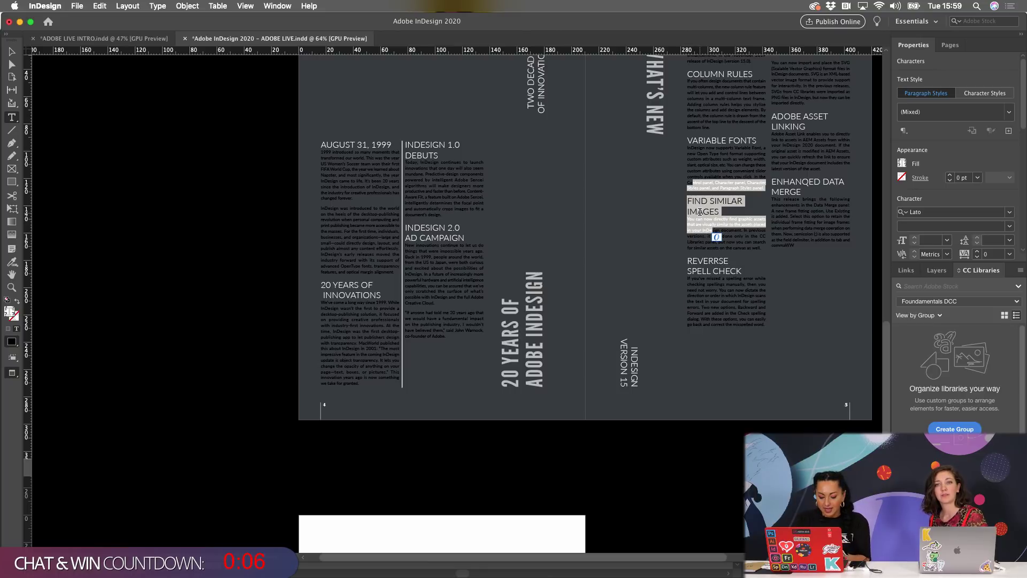
key("Escape")
key("super+h")
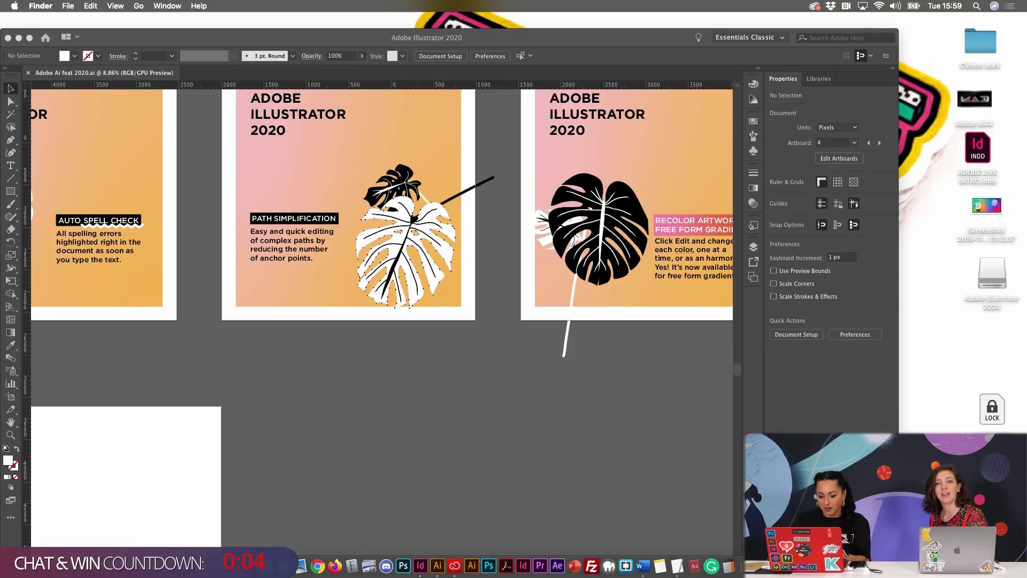
left_click(421, 567)
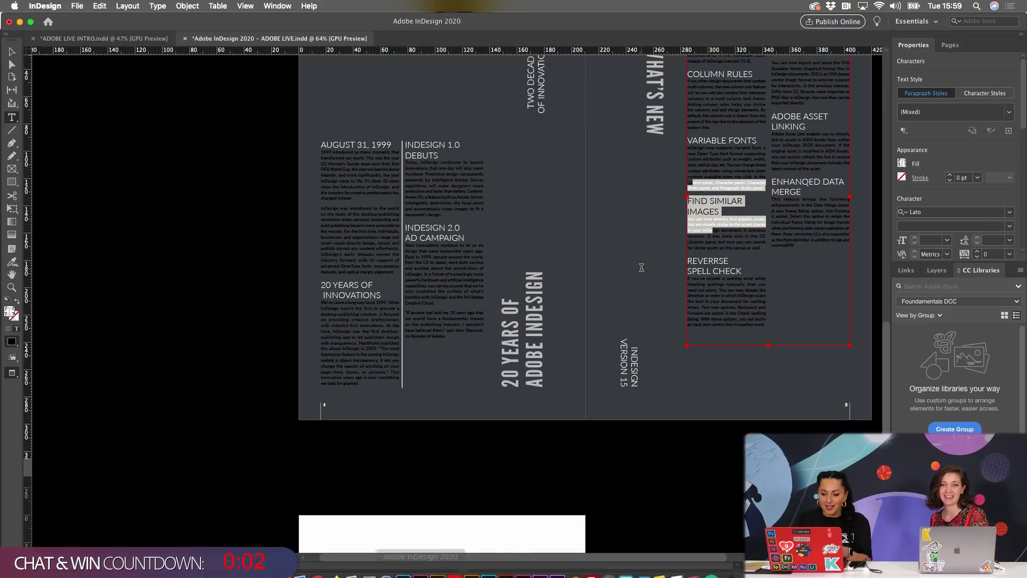
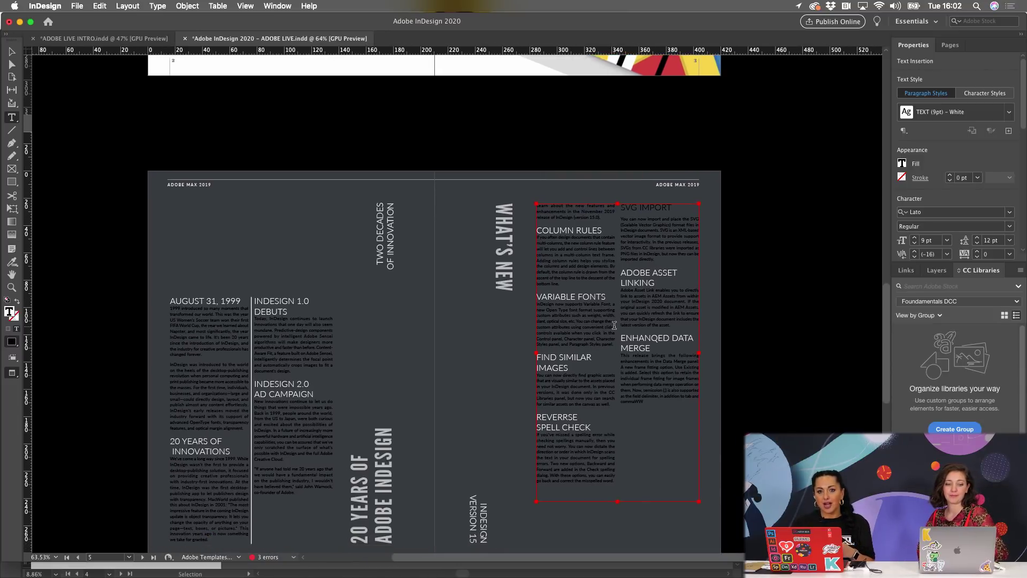
- Switch from the InDesign spread to Adobe Illustrator 2020 and enlarge its window to fill the screen
scroll(614, 324, "up", 3)
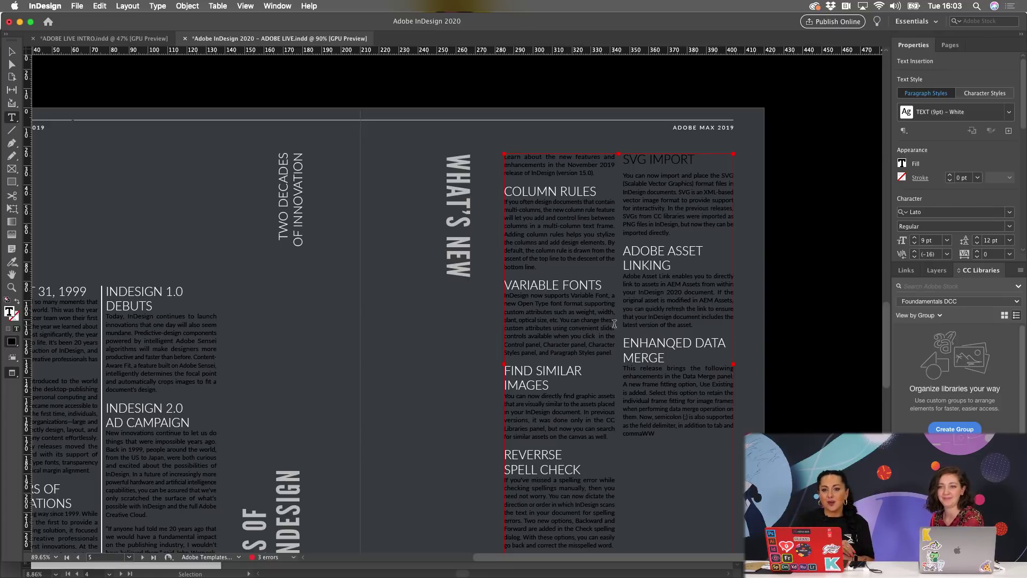
mouse_move(522, 573)
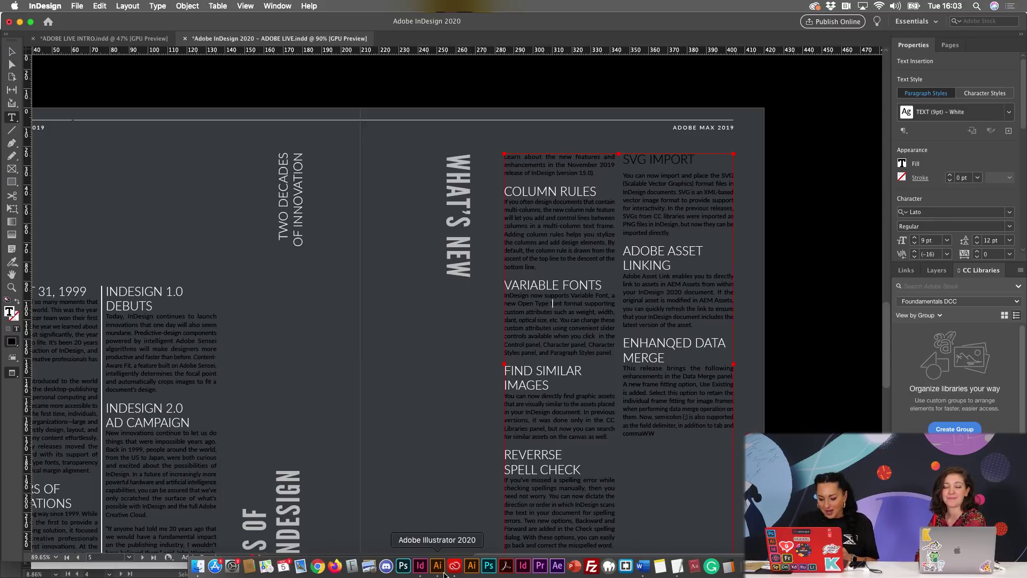
left_click(437, 572)
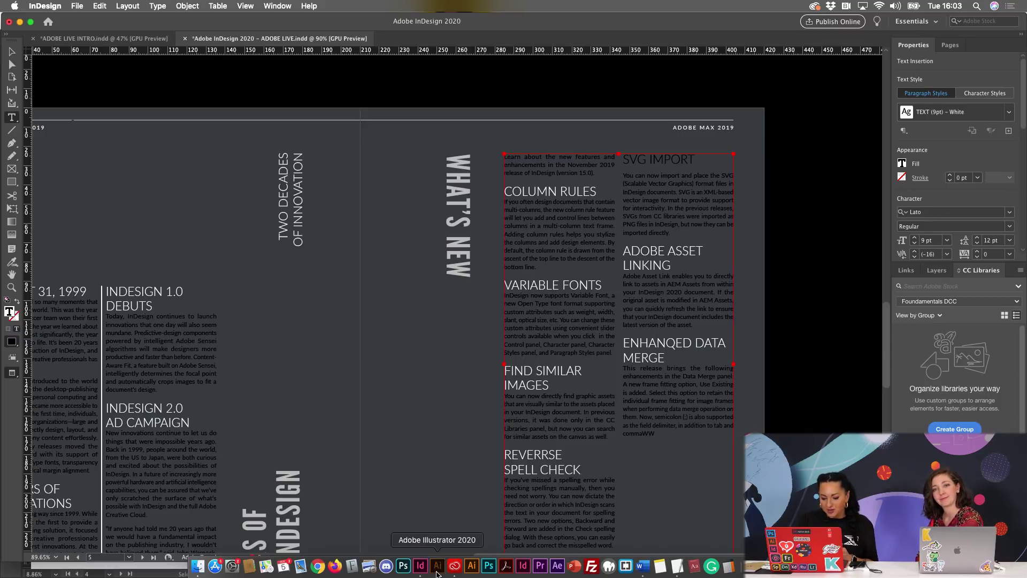
right_click(518, 402)
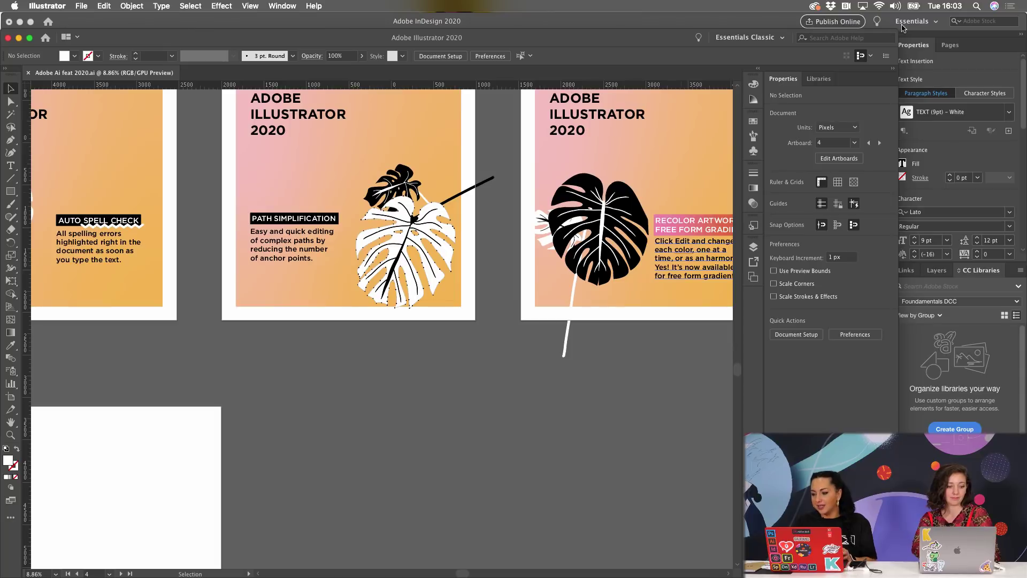
left_click_drag(899, 30, 1025, 3)
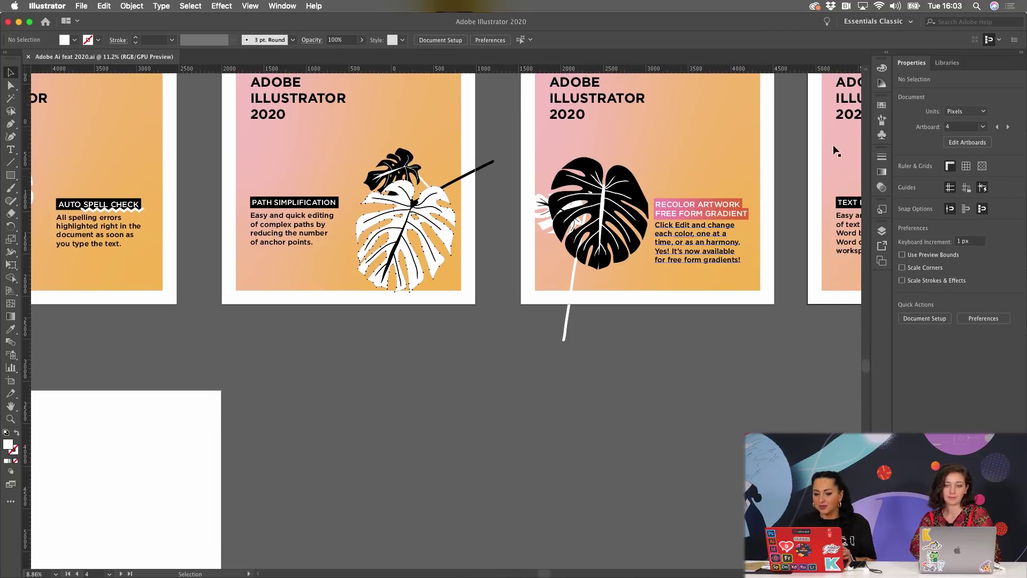
- Examine the row of ADOBE ILLUSTRATOR 2020 feature artboards and the blank artboard below them
scroll(727, 268, "up", 2)
scroll(728, 268, "left", 1)
scroll(727, 268, "down", 5)
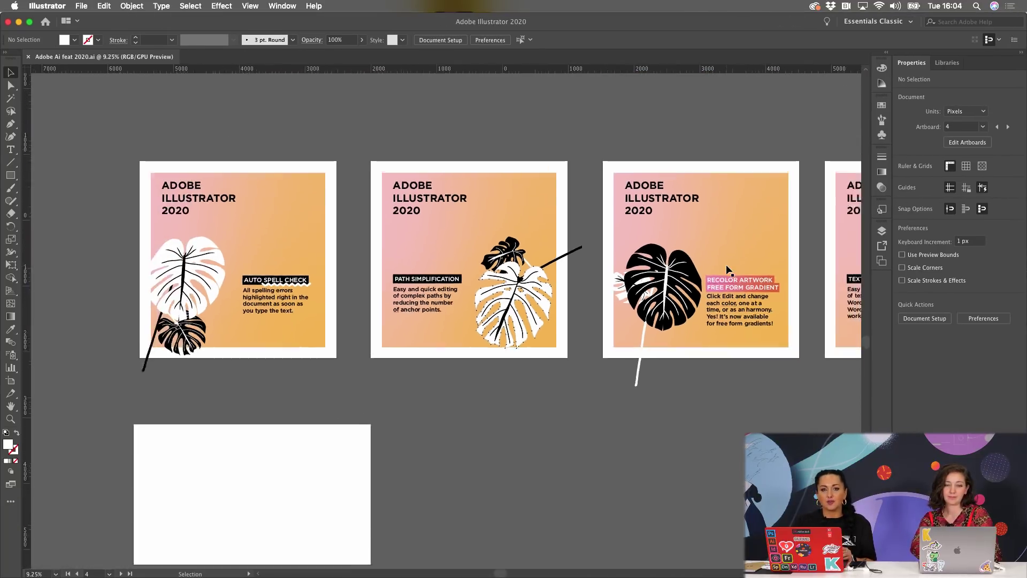
scroll(728, 268, "down", 1)
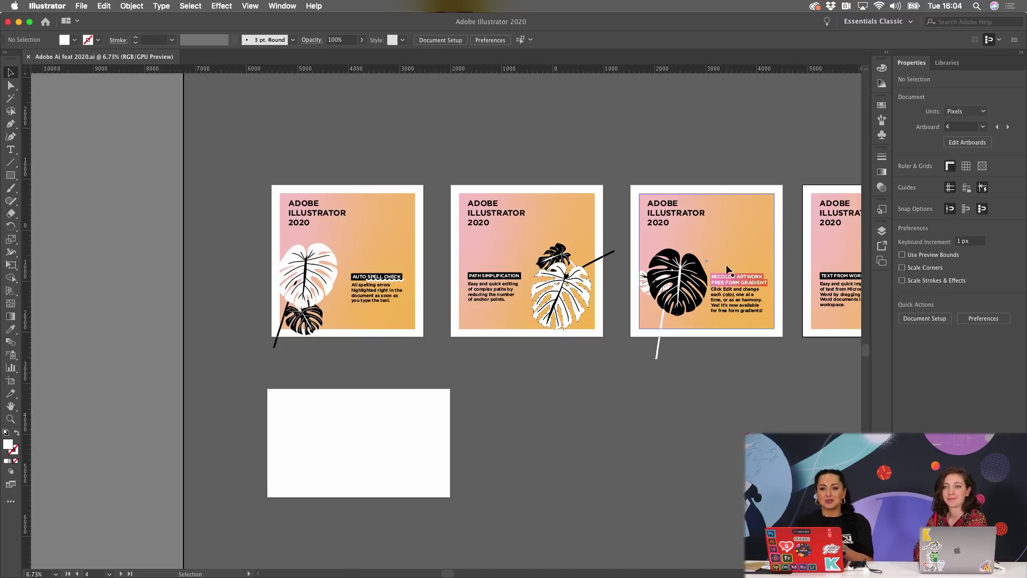
scroll(622, 317, "up", 4)
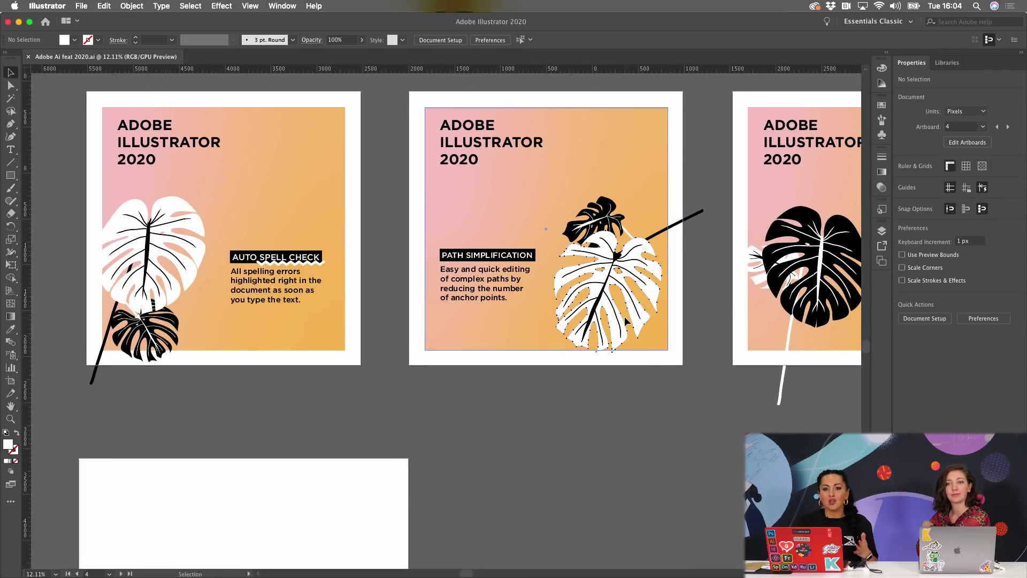
scroll(624, 316, "down", 5)
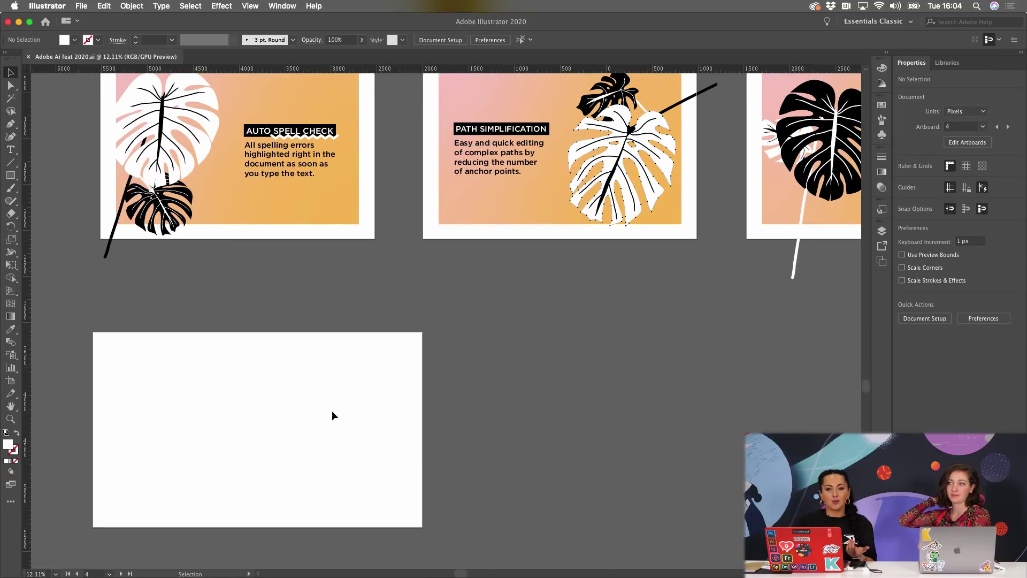
scroll(322, 465, "up", 5)
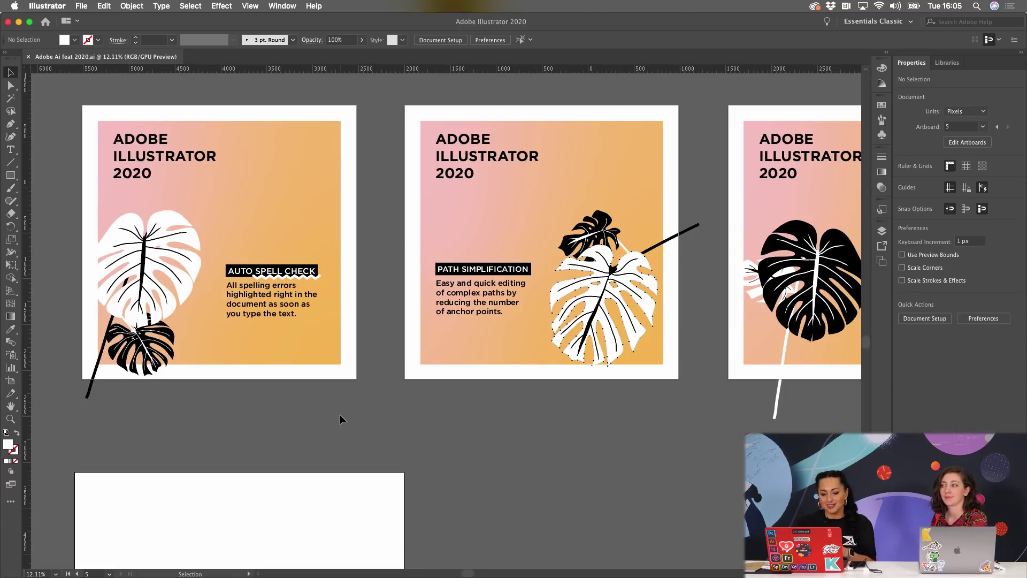
- Move the "All spelling errors" text block from the AUTO SPELL CHECK artboard onto the blank artboard below
left_click(261, 314)
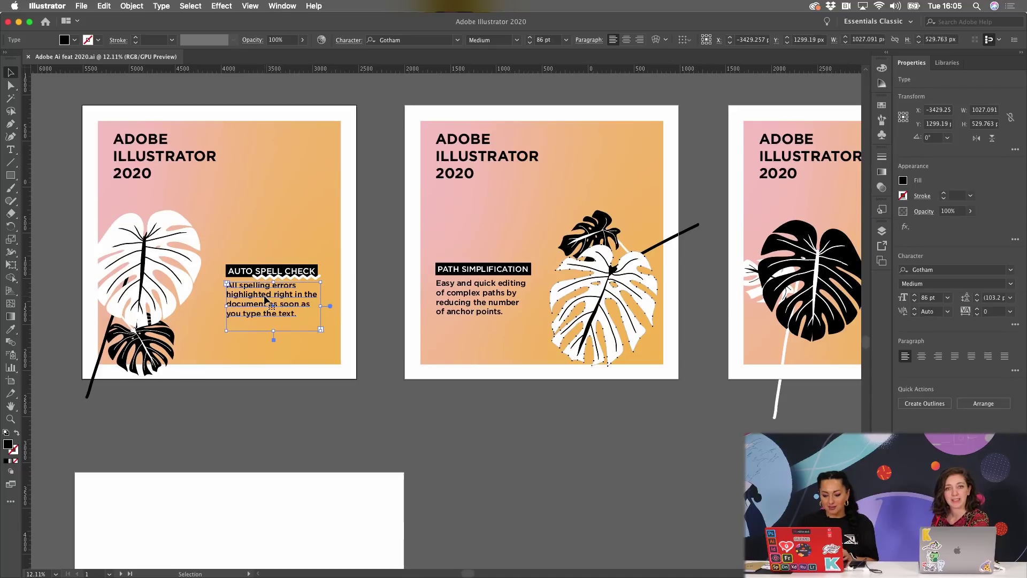
scroll(258, 319, "down", 2)
left_click_drag(265, 300, 216, 503)
scroll(216, 503, "down", 2)
- Add the misspelled word "Helllllo" on a line below the paragraph in the moved text block
double_click(273, 481)
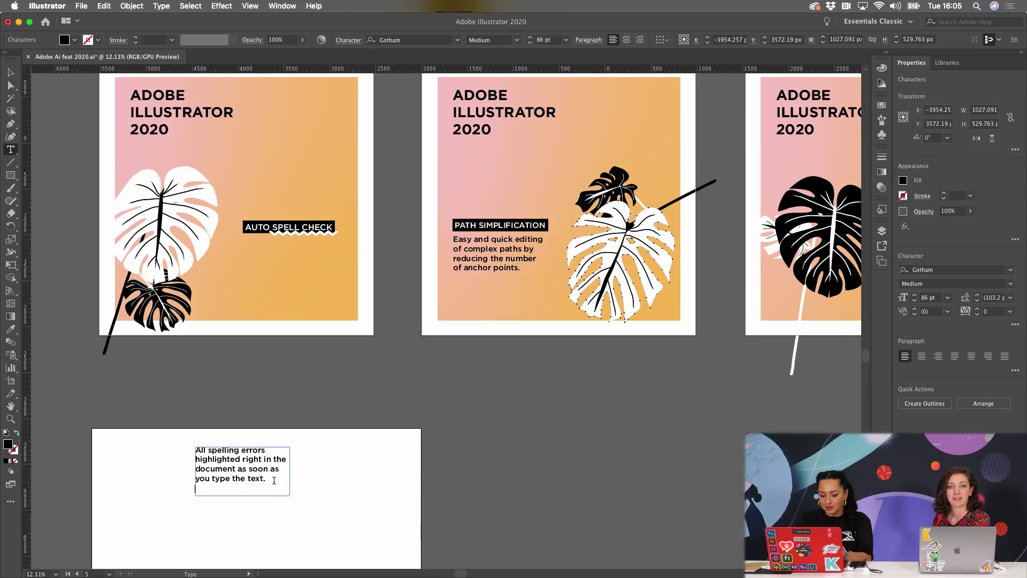
scroll(274, 480, "up", 2)
scroll(274, 480, "up", 2)
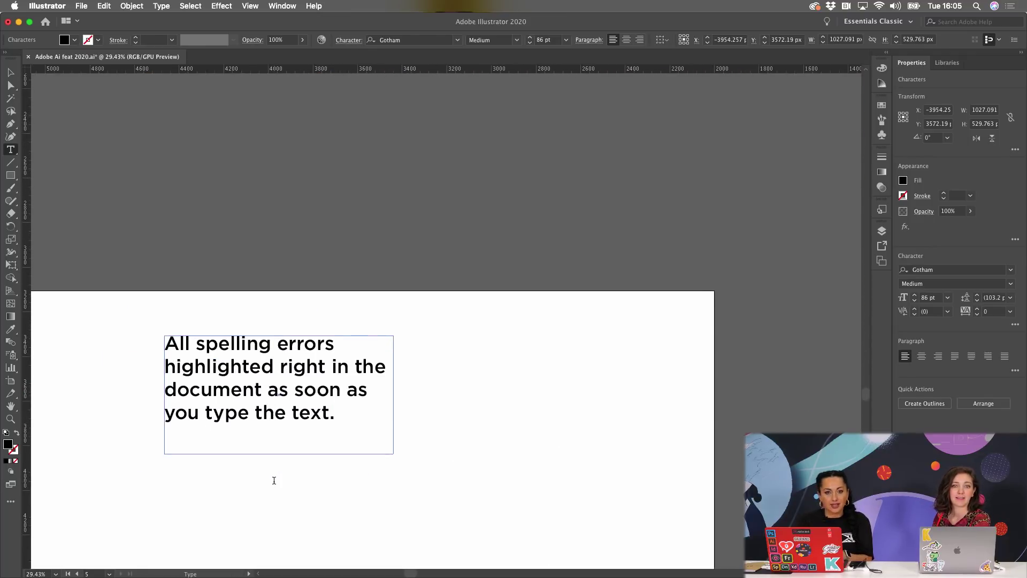
type("HEll")
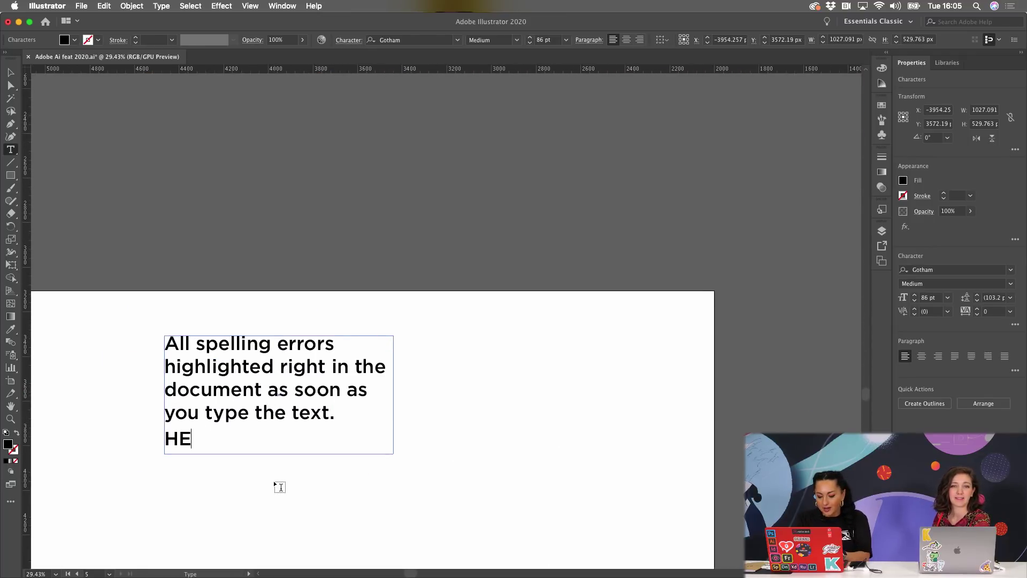
key("BackSpace")
key("BackSpace")
type("LLLO")
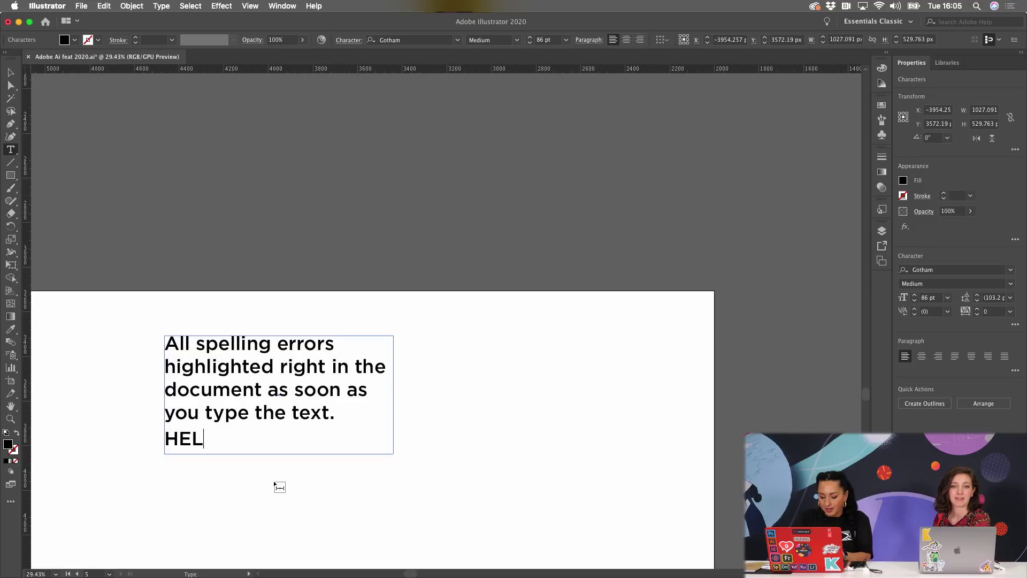
key("BackSpace")
key("BackSpace")
key("BackSpace")
key("BackSpace")
key("BackSpace")
type("ellllo")
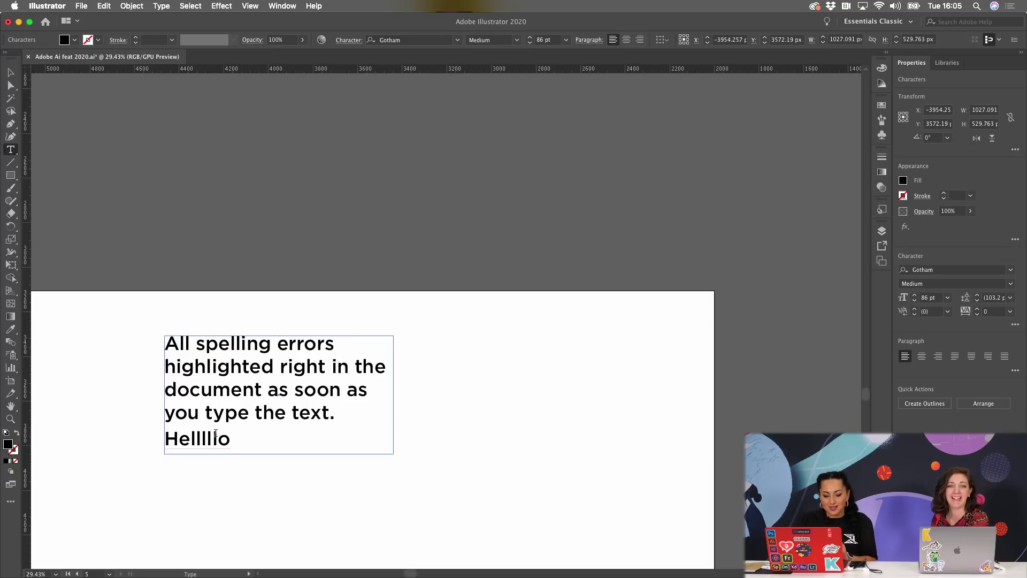
- Bring up the spelling suggestions for the word "Helllllo" and dismiss them without choosing a correction
scroll(224, 417, "up", 5)
scroll(223, 417, "up", 3)
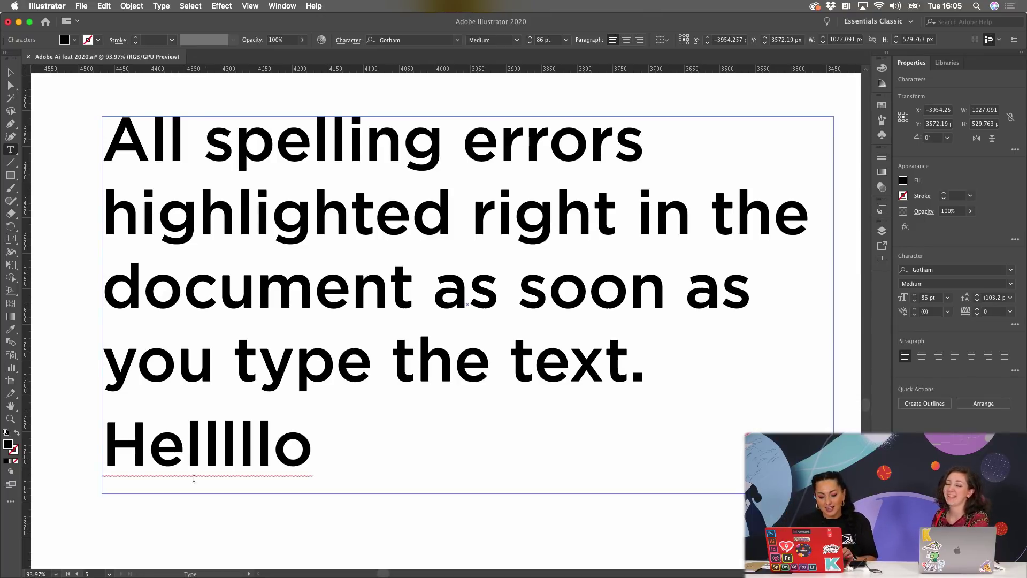
left_click(214, 461)
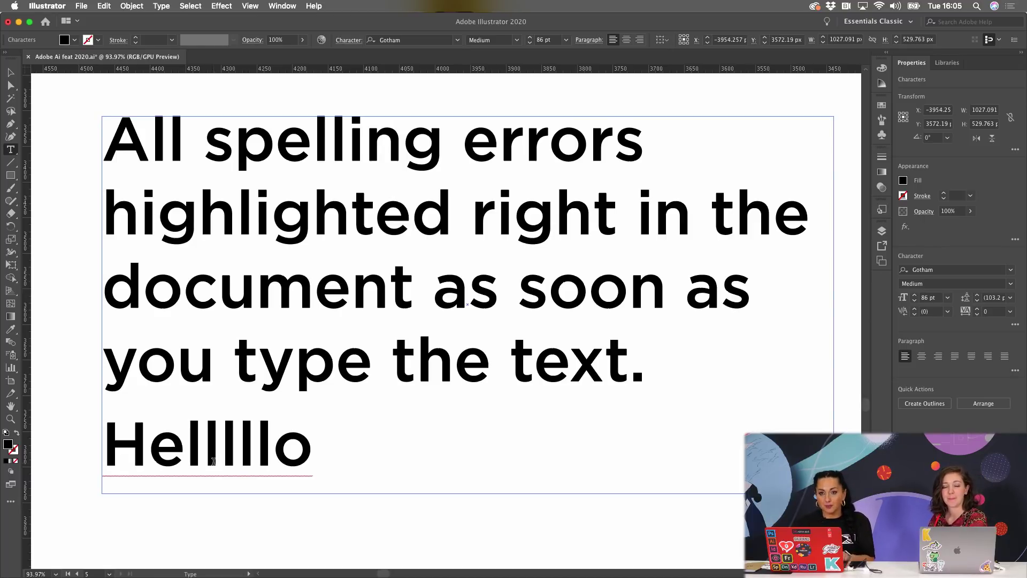
right_click(214, 463)
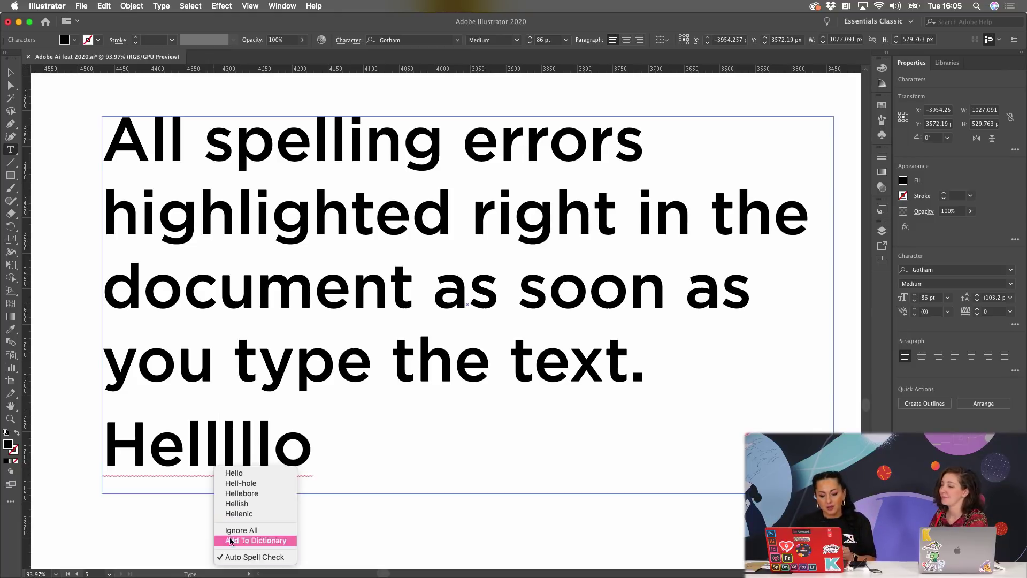
left_click(348, 439)
- Check the Auto Spell Check setting in the spelling options of the "All spelling errors" text block without changing it
scroll(347, 440, "down", 5)
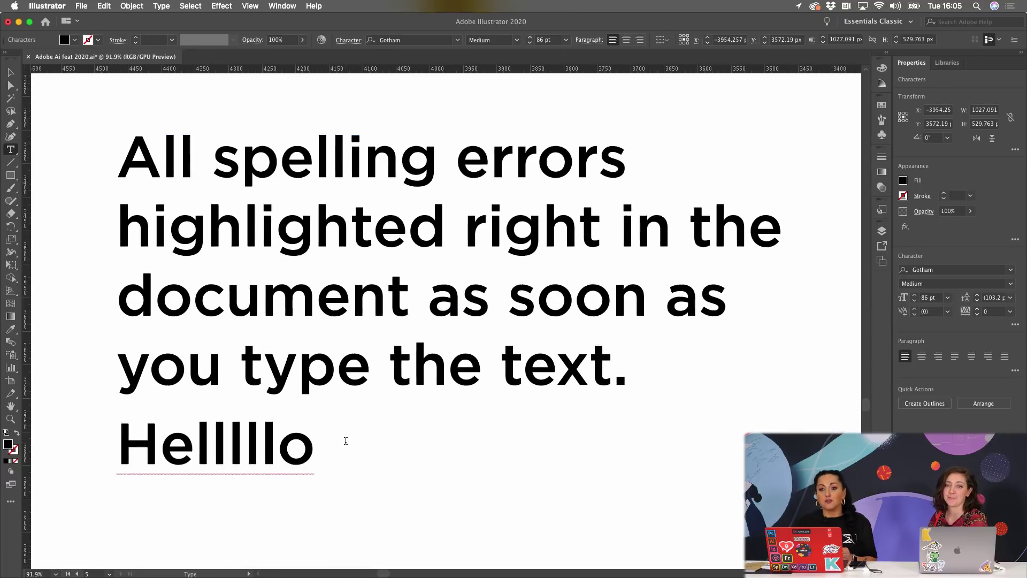
scroll(345, 441, "down", 4)
scroll(345, 441, "up", 3)
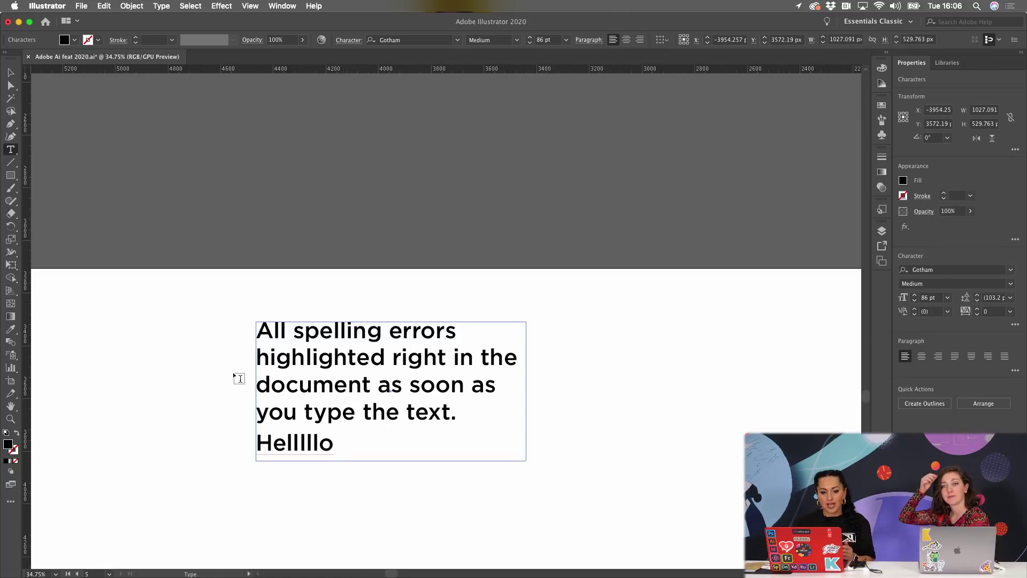
key("super+shift+a")
left_click(329, 327)
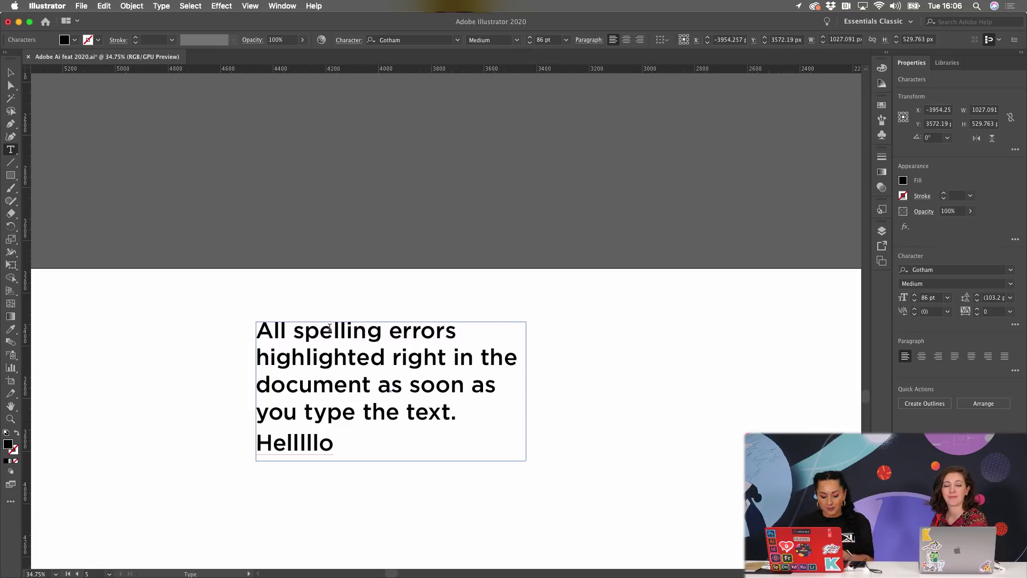
right_click(330, 329)
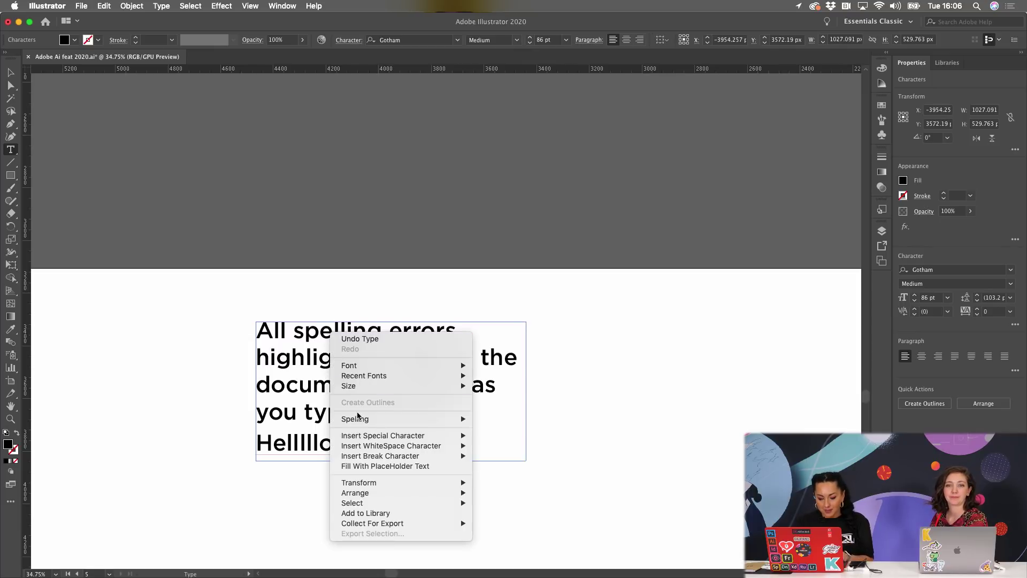
mouse_move(359, 424)
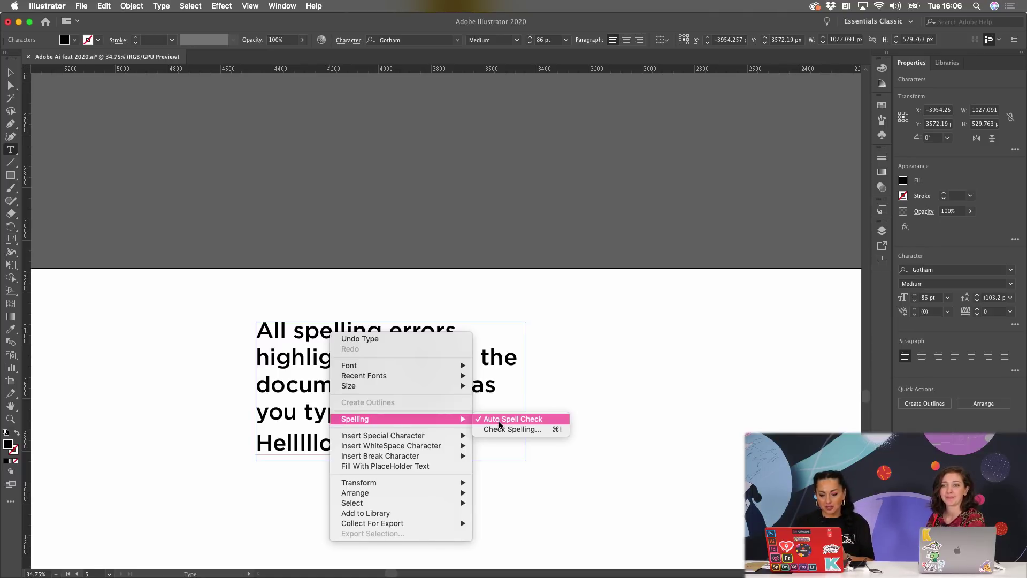
left_click(519, 325)
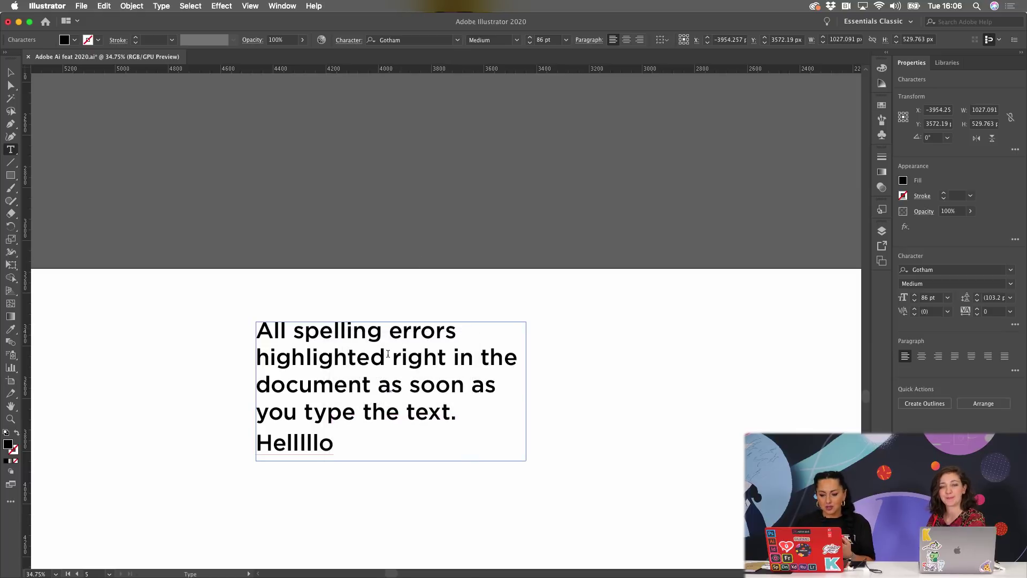
- Find the Spelling options among the program's general editing commands and close them without changing Auto Spell Check
left_click(152, 4)
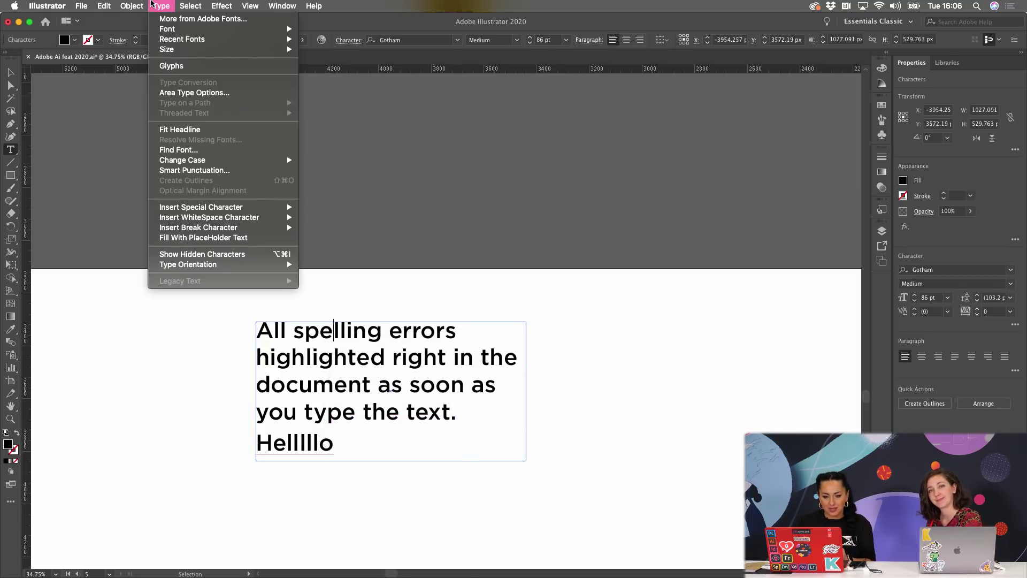
mouse_move(106, 5)
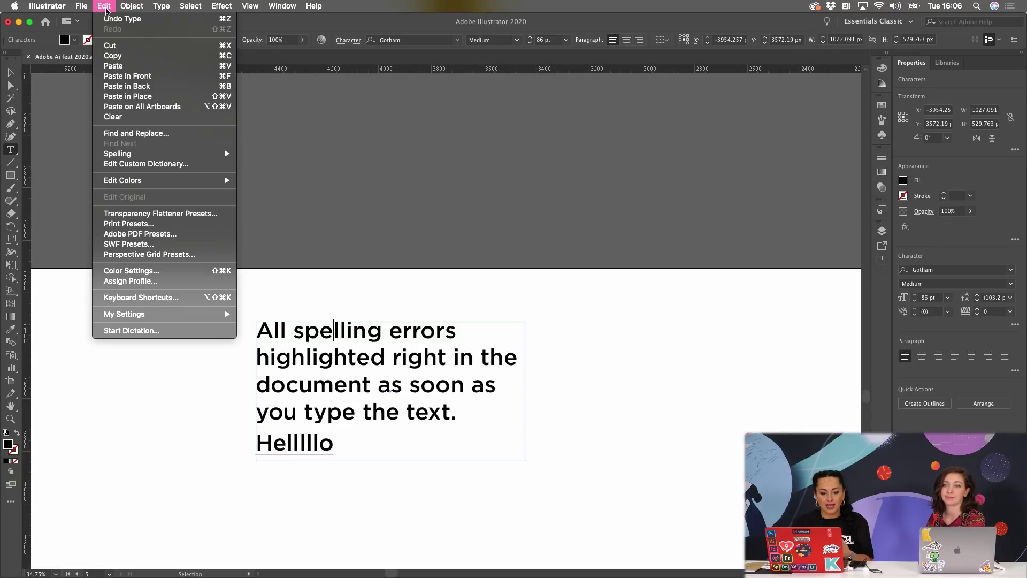
mouse_move(152, 155)
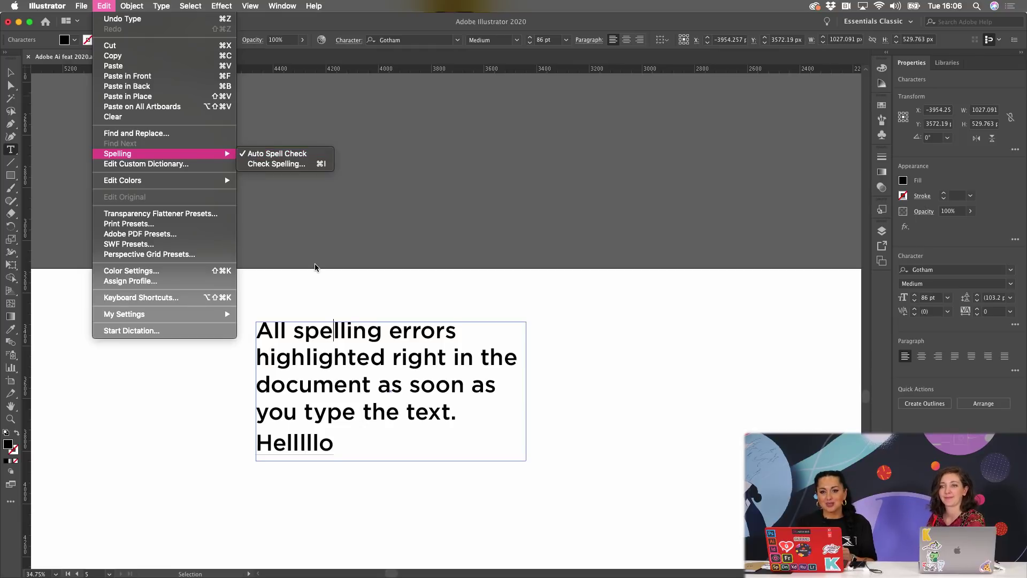
left_click(309, 284)
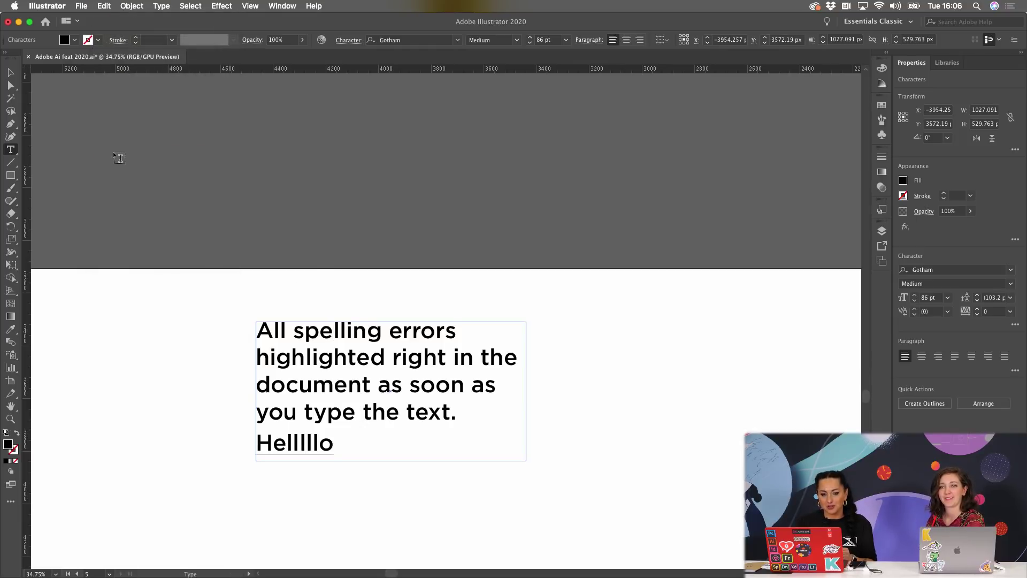
- Examine the PATH SIMPLIFICATION artboard and its leaf illustration, including the anchor points along the white leaf's outline
scroll(150, 197, "down", 5)
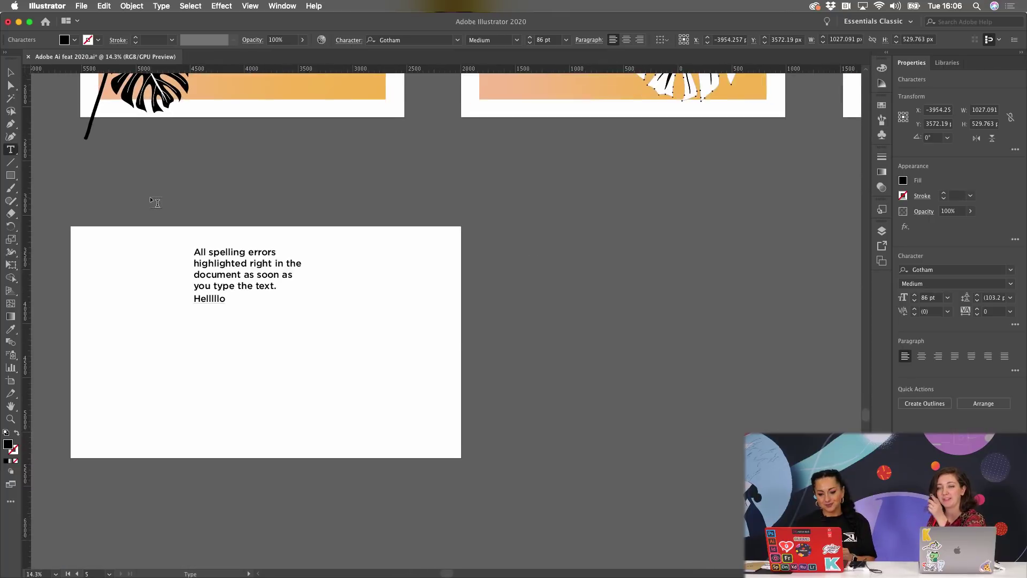
scroll(150, 197, "up", 2)
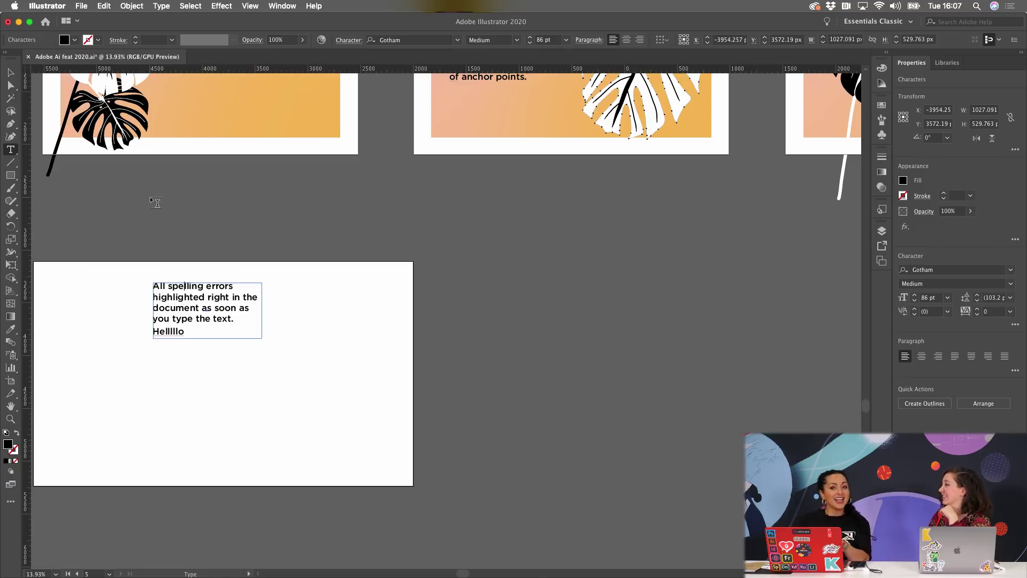
scroll(174, 235, "up", 5)
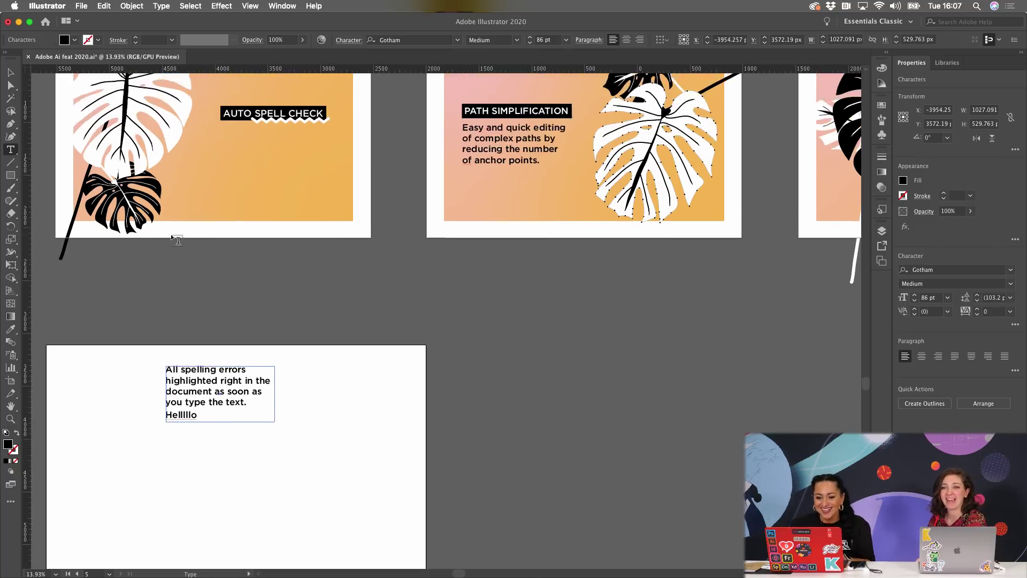
scroll(280, 365, "right", 3)
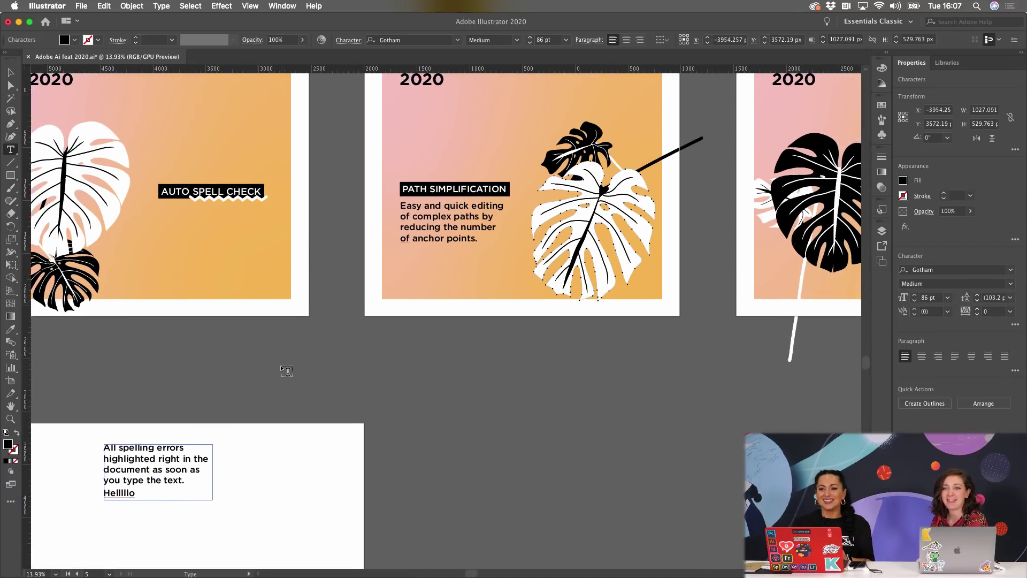
scroll(395, 394, "right", 2)
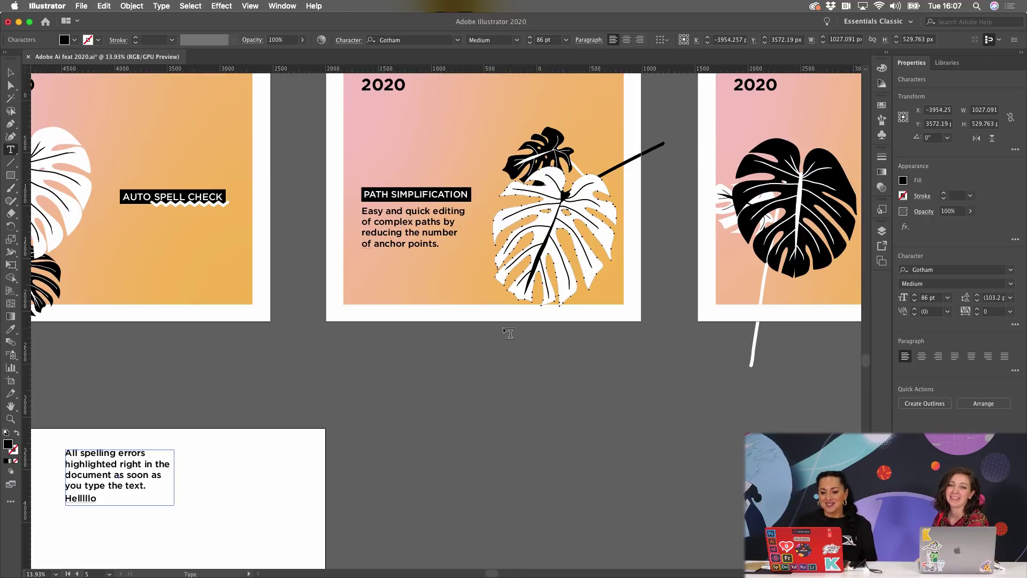
scroll(509, 333, "up", 3)
scroll(509, 334, "right", 3)
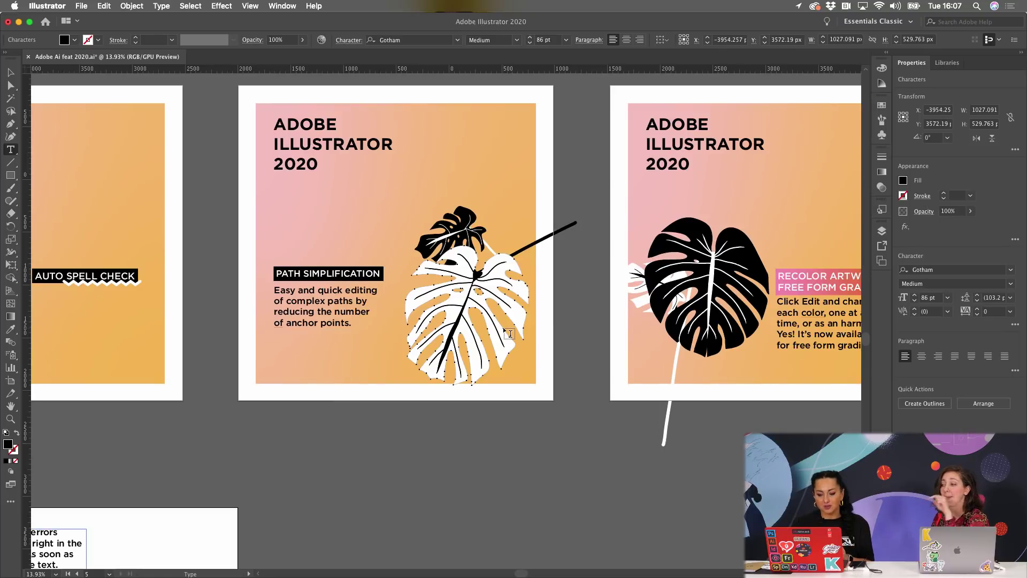
scroll(415, 295, "up", 3)
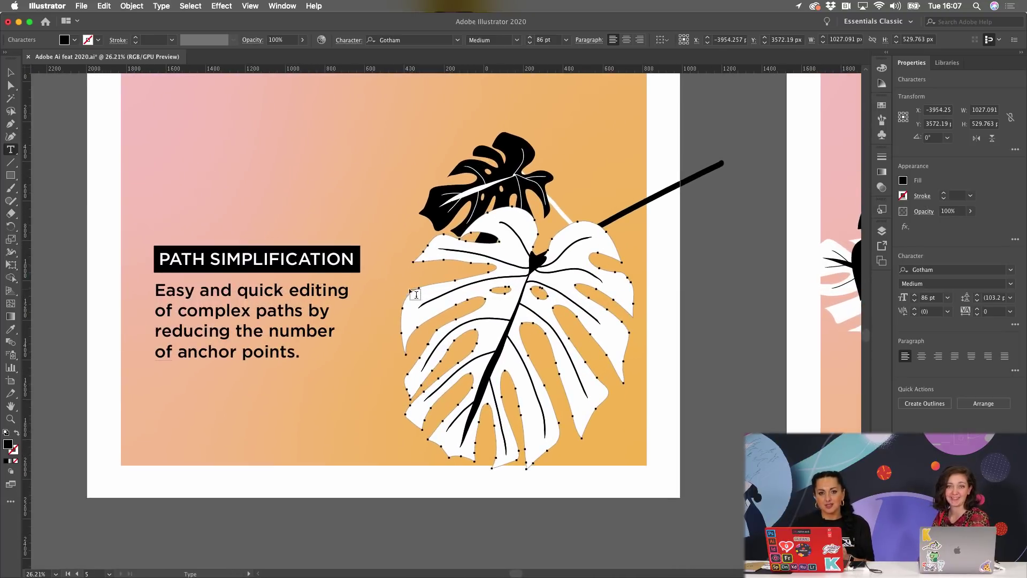
scroll(415, 294, "up", 1)
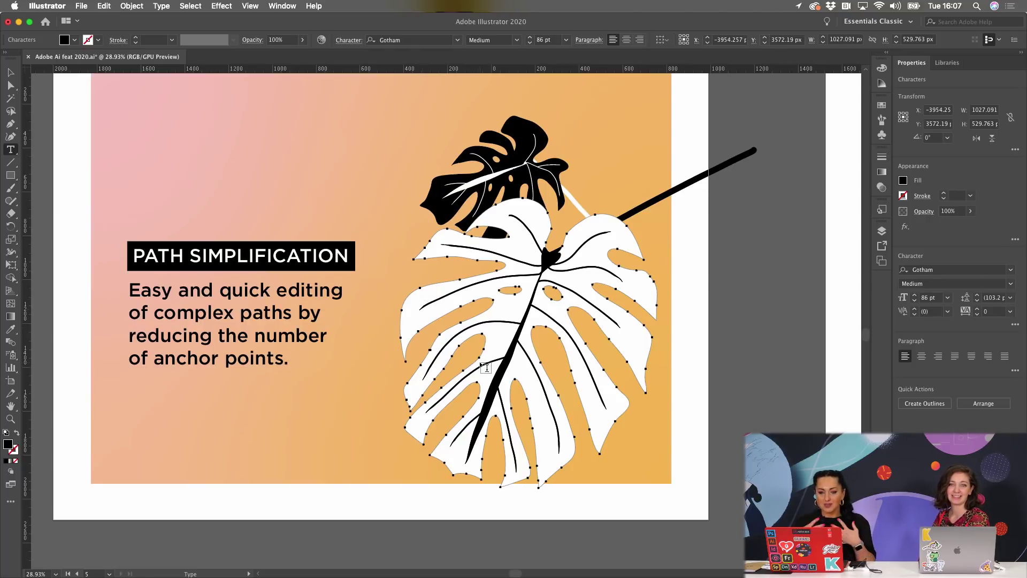
scroll(485, 368, "down", 5)
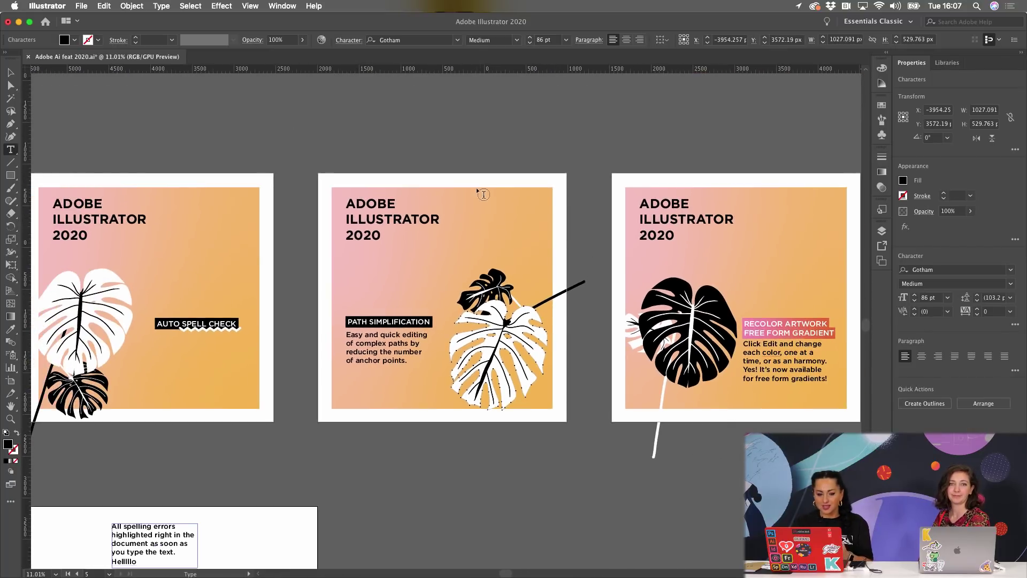
- Copy the black leaf from the RECOLOR ARTWORK artboard to the upper-right corner of the lower artboard
left_click(11, 72)
left_click(685, 296)
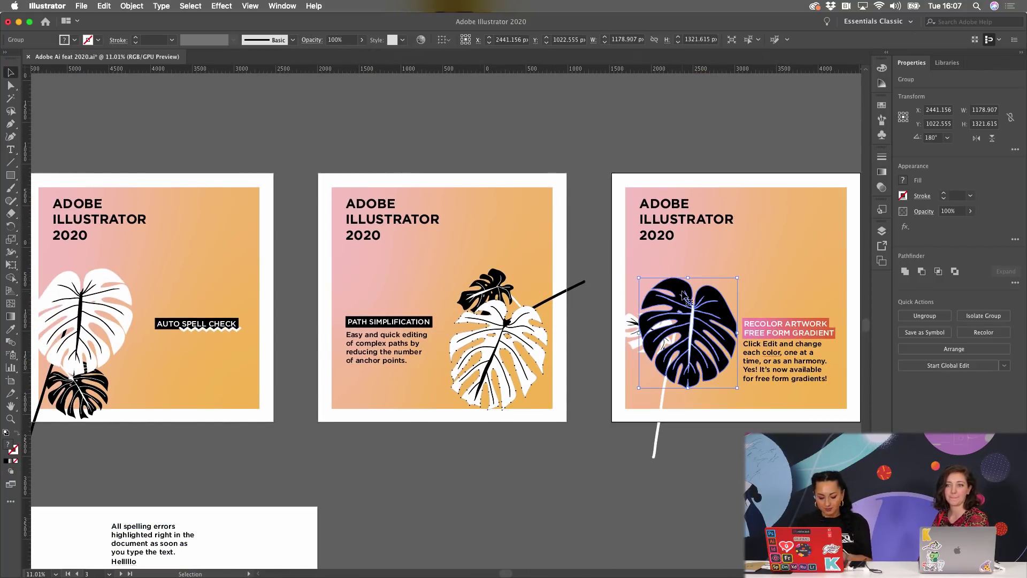
left_click_drag(682, 297, 295, 505)
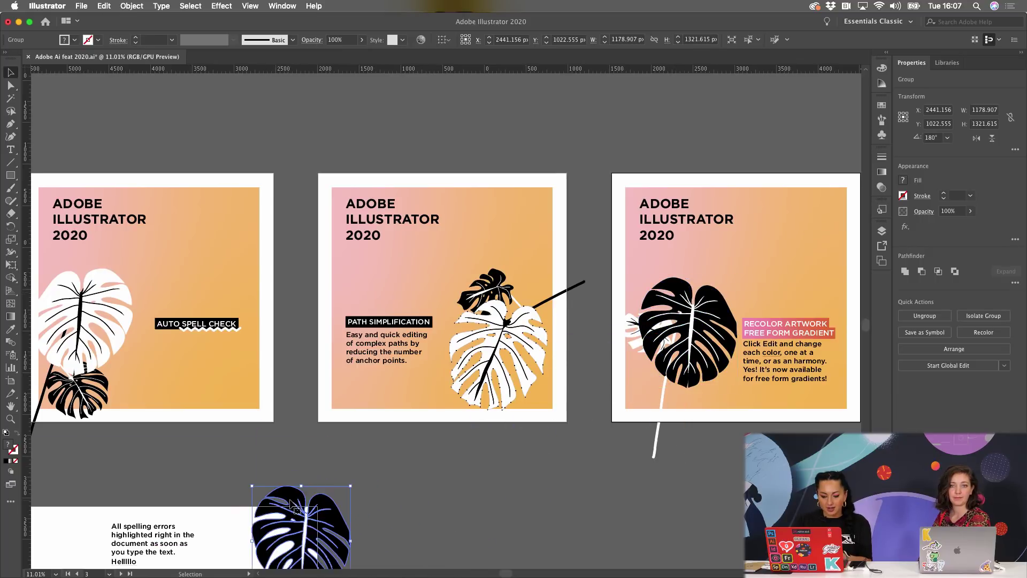
- Move the "All spelling errors" text block back beneath the AUTO SPELL CHECK heading on its artboard
scroll(290, 498, "down", 2)
scroll(290, 499, "left", 2)
left_click_drag(232, 503, 262, 298)
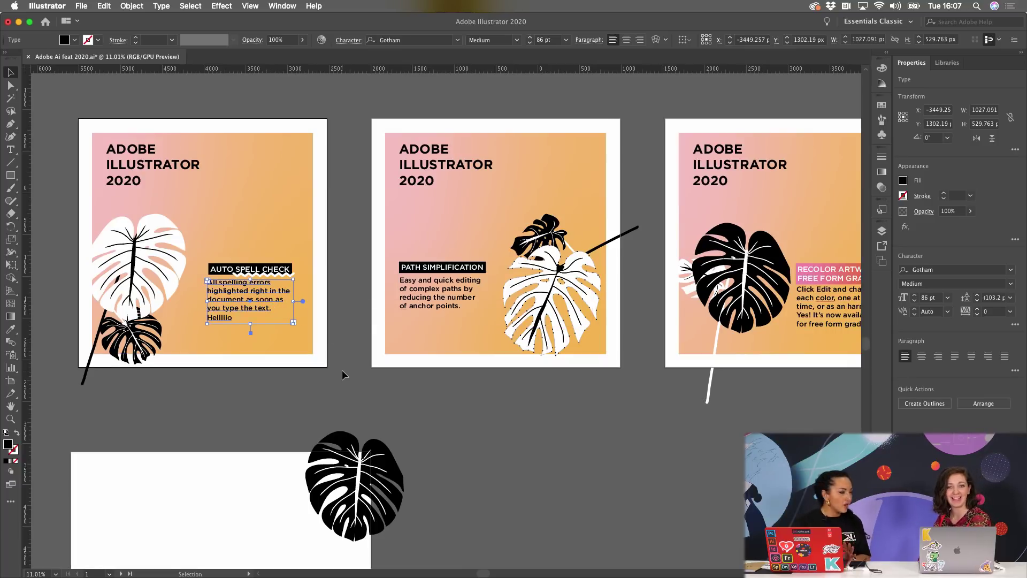
- Place a second copy of the RECOLOR ARTWORK artboard's black leaf on the lower artboard, beside the first copy
scroll(571, 443, "right", 2)
scroll(572, 443, "down", 1)
scroll(571, 442, "right", 1)
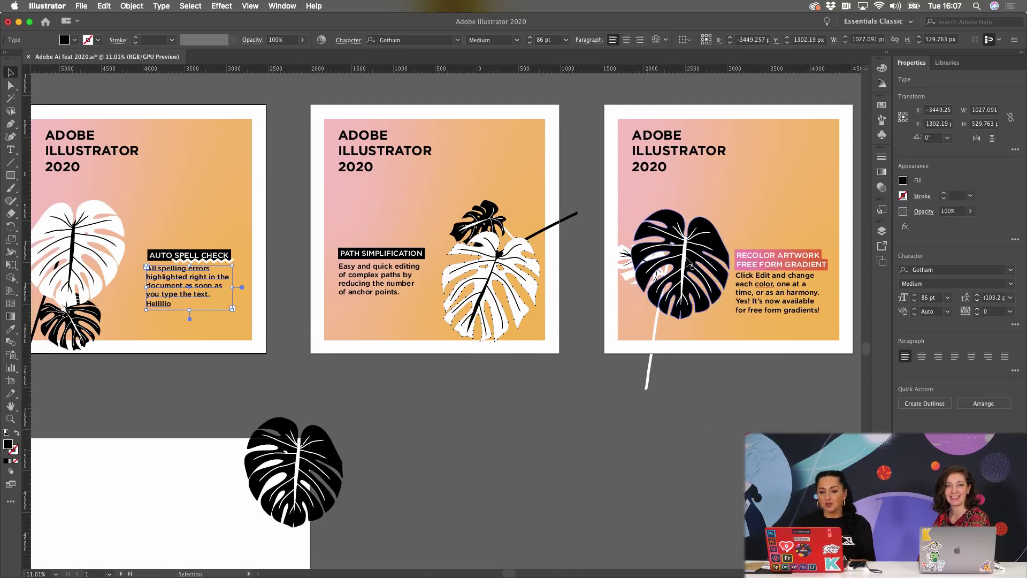
left_click(710, 229)
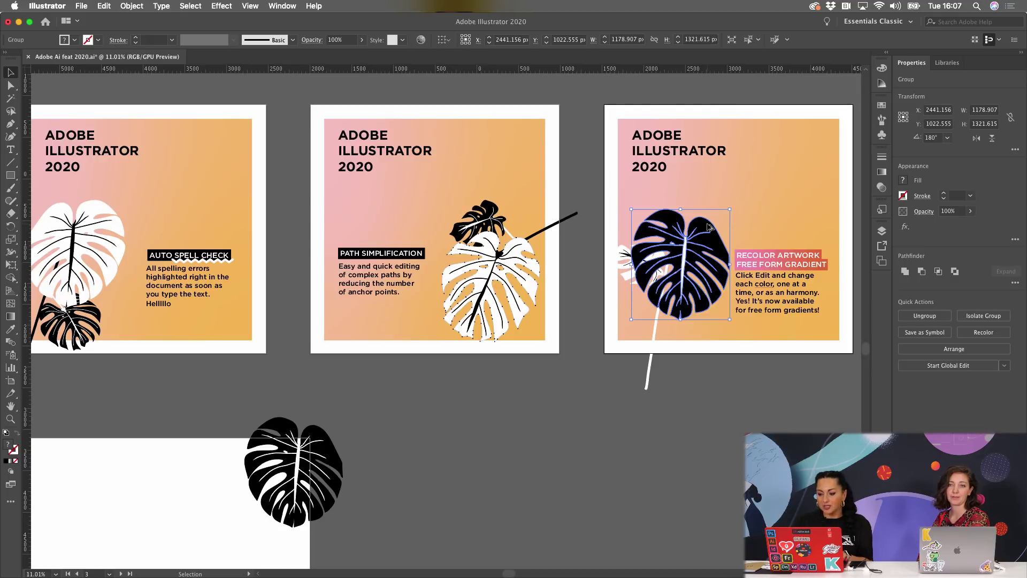
left_click_drag(709, 227, 169, 472)
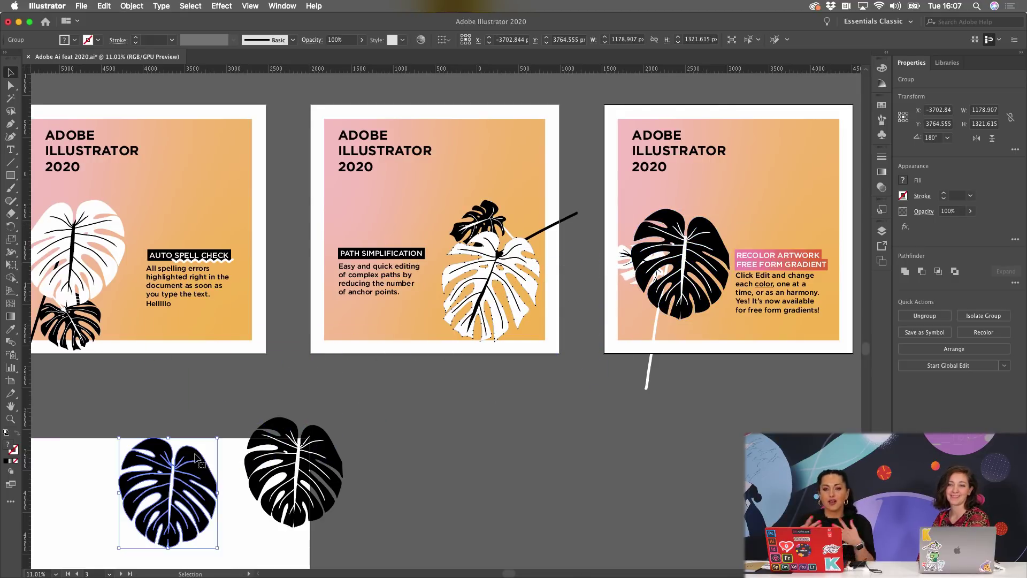
scroll(195, 454, "left", 5)
scroll(195, 454, "down", 3)
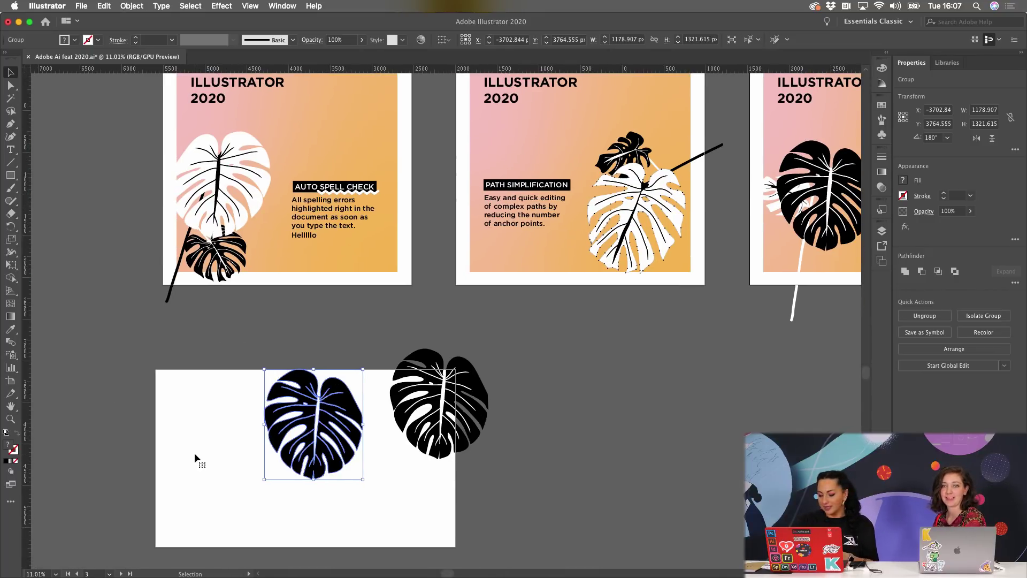
- Move the second leaf copy down to the middle of the lower artboard, away from the first copy
left_click(474, 382)
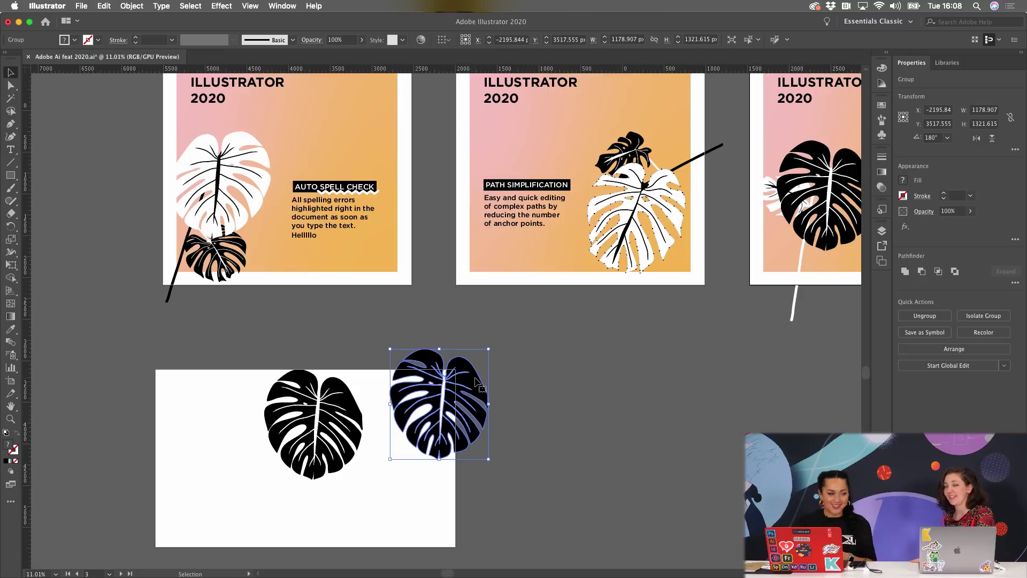
scroll(310, 490, "left", 2)
scroll(309, 490, "down", 1)
left_click(375, 417)
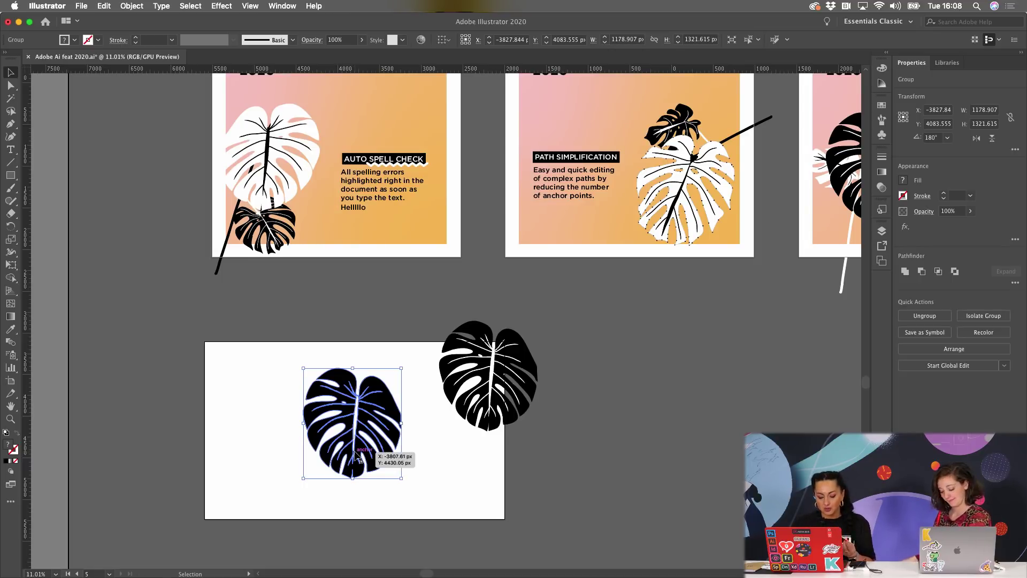
- Display the artwork in outline view and examine the anchor points of the leaf in the middle of the lower artboard
scroll(422, 473, "up", 2)
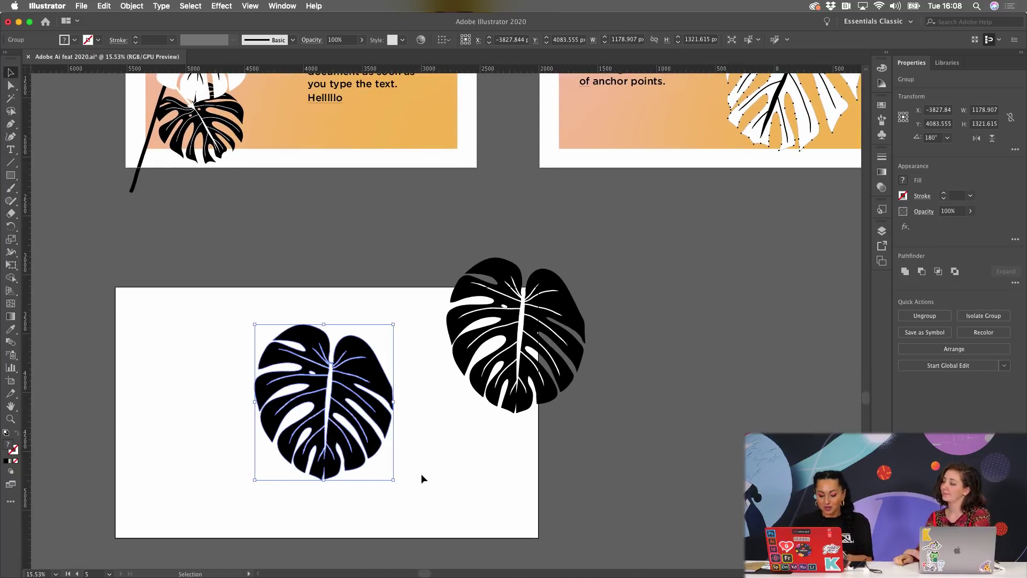
key("a")
key("ctrl+y")
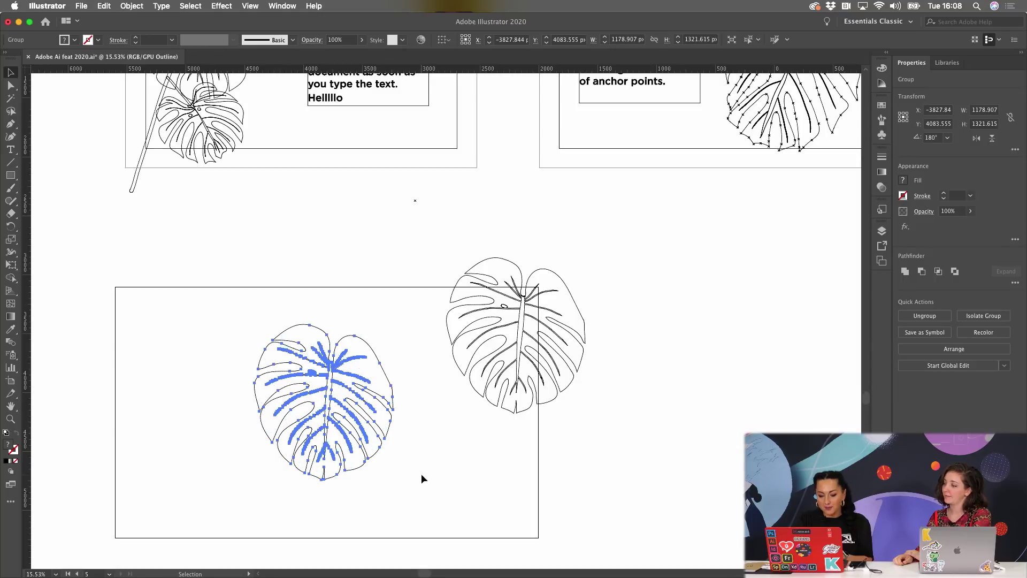
key("v")
scroll(424, 478, "up", 3)
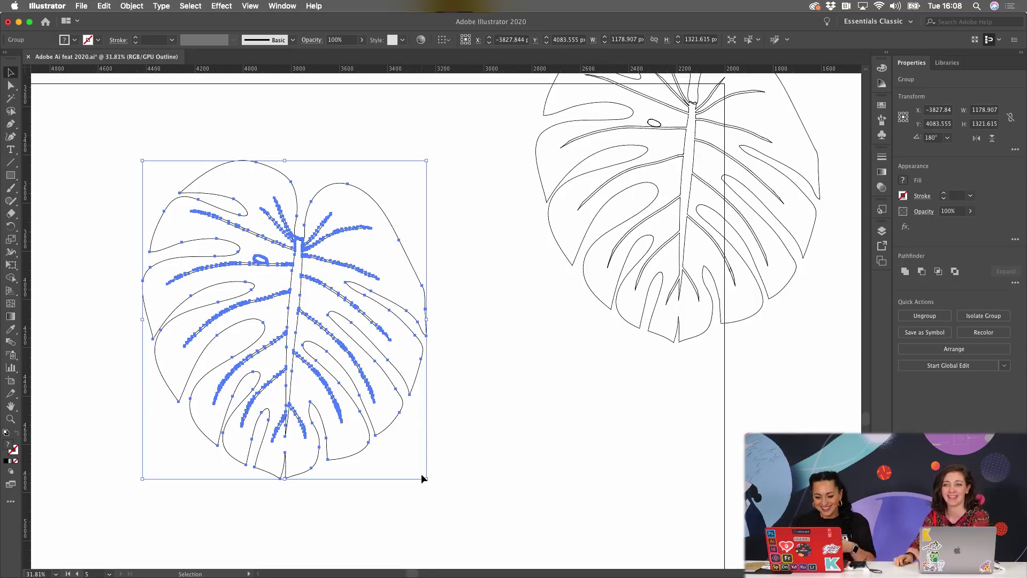
scroll(423, 478, "up", 2)
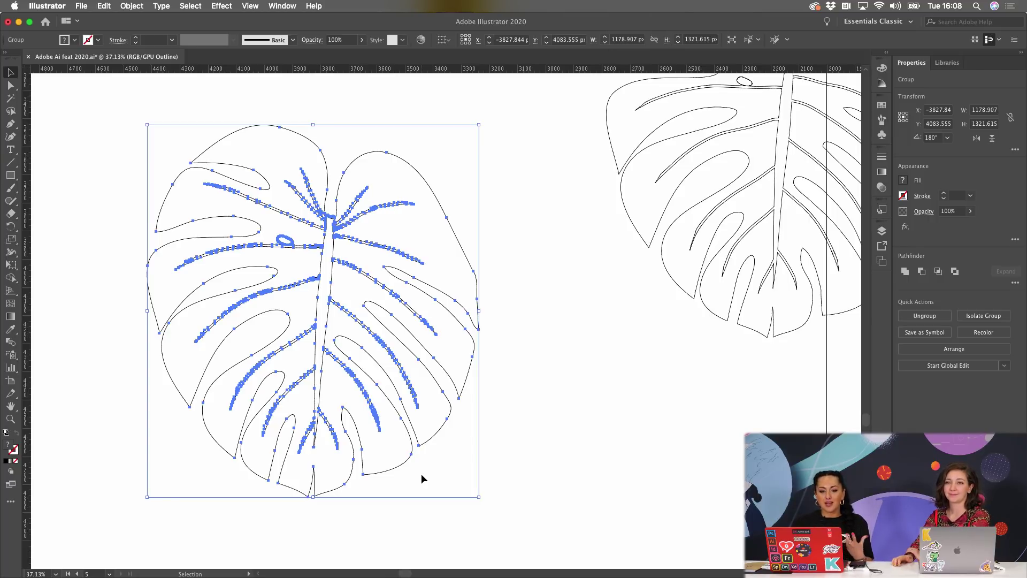
- Glance over the object commands for the selected leaf and return the artwork from outline view to preview
left_click(129, 6)
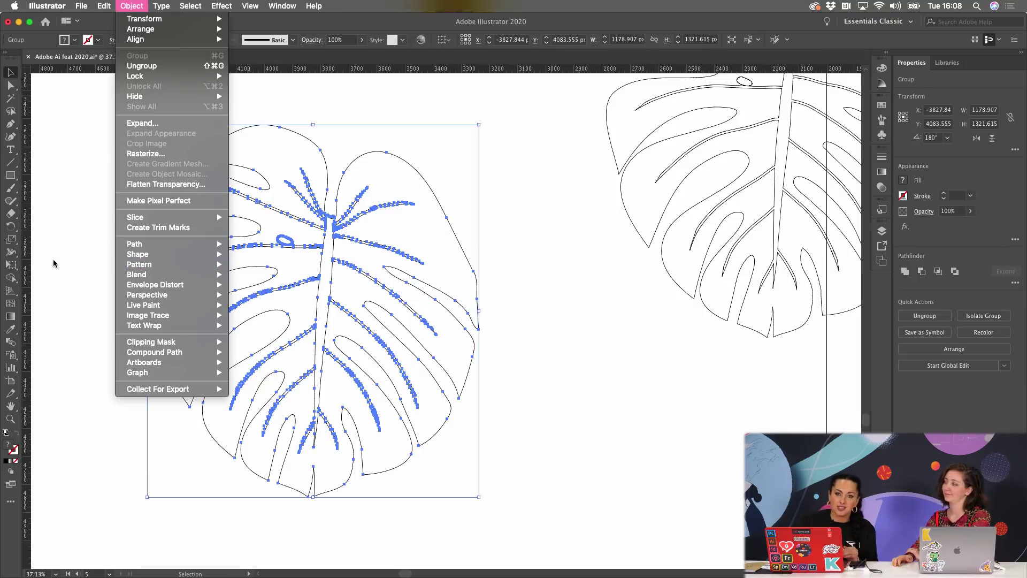
left_click(596, 392)
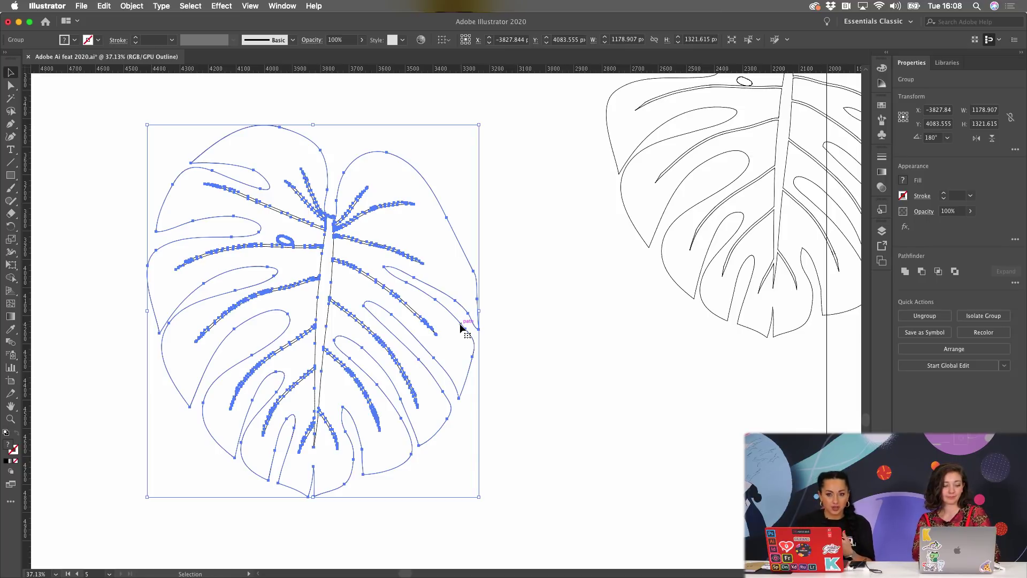
key("super+y")
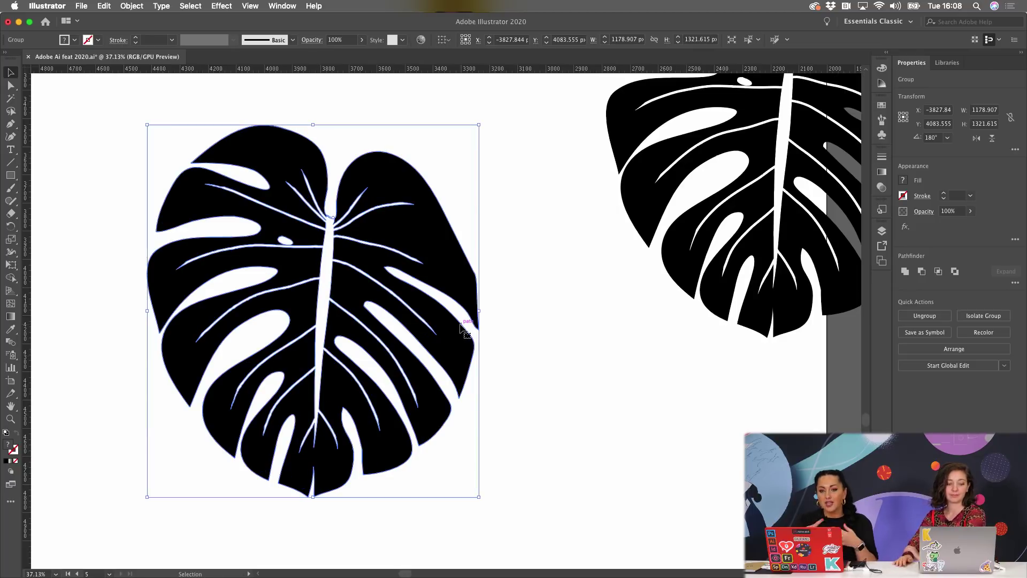
- Try automatic path simplification on the selected middle leaf and examine the full Simplify options without applying them
right_click(466, 276)
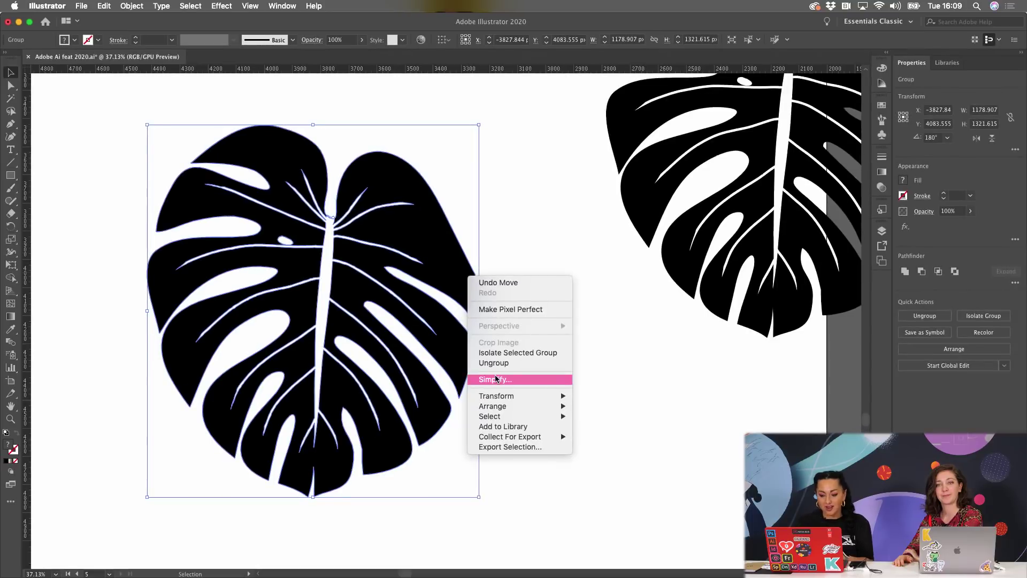
left_click(496, 379)
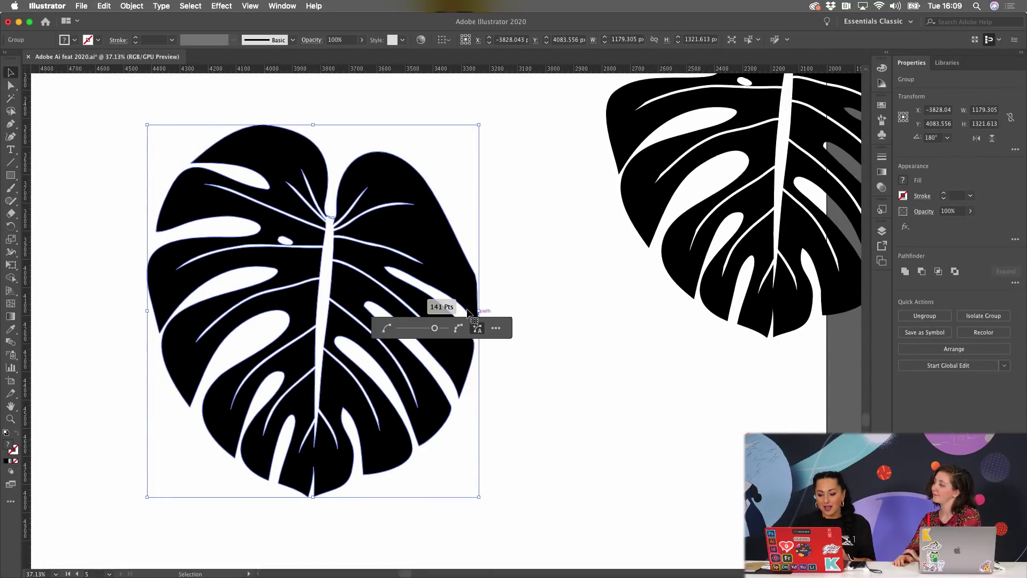
left_click_drag(379, 329, 447, 452)
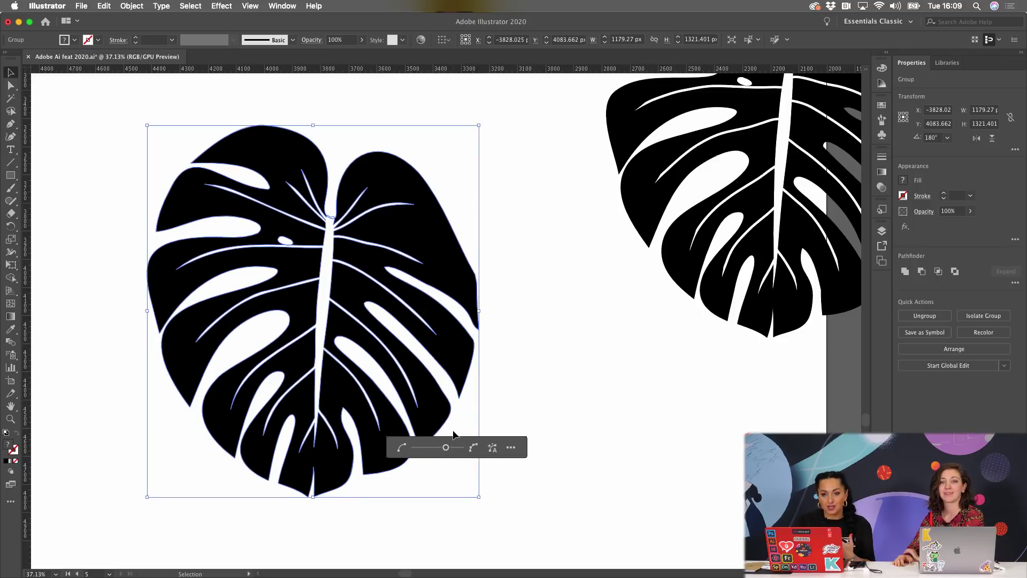
left_click(496, 451)
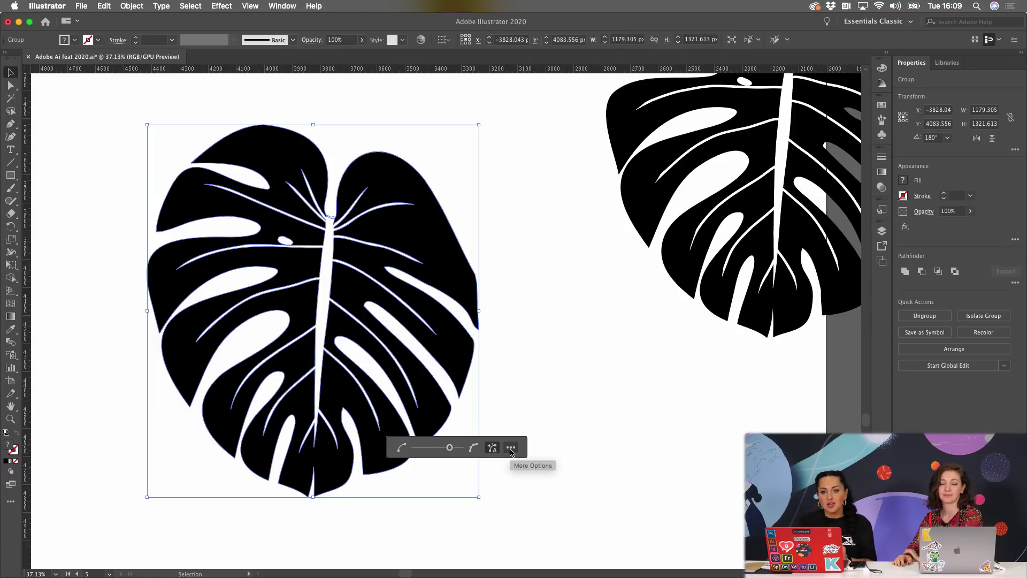
left_click(511, 448)
left_click_drag(484, 230, 597, 164)
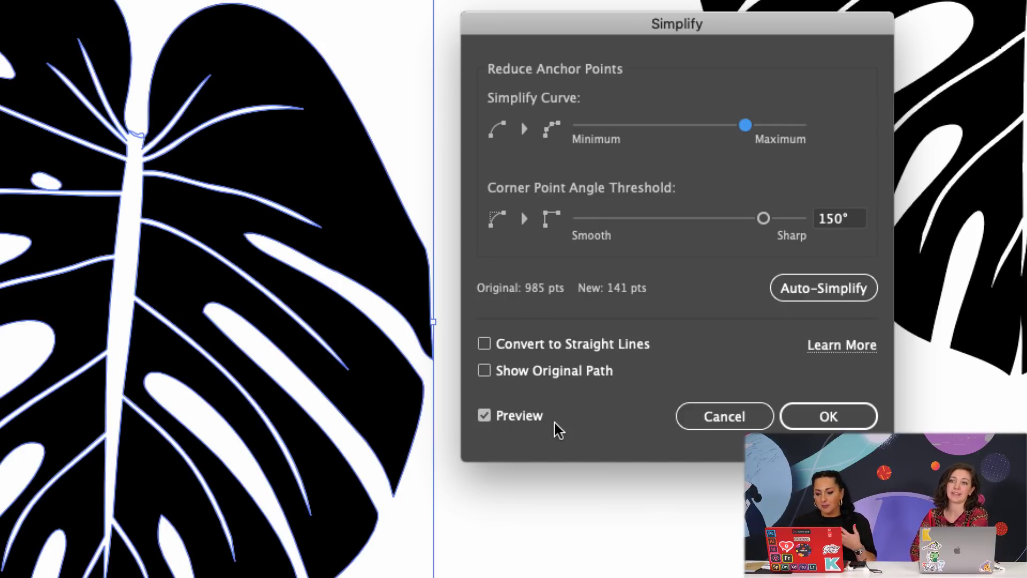
left_click(713, 417)
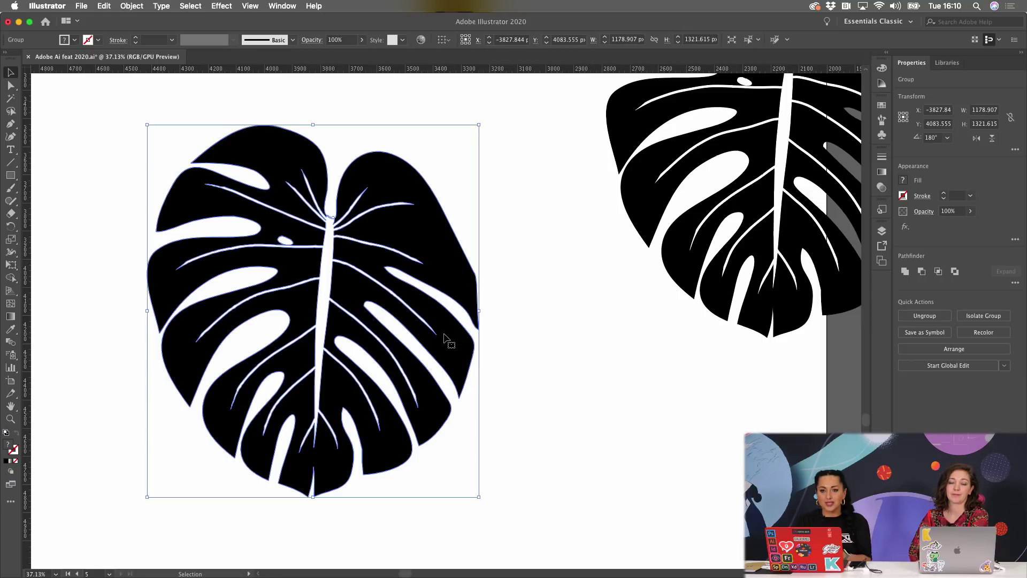
- Move the other black leaf down level with the middle leaf and compare both leaves' anchor points in outline view
scroll(644, 315, "right", 5)
left_click_drag(648, 286, 561, 435)
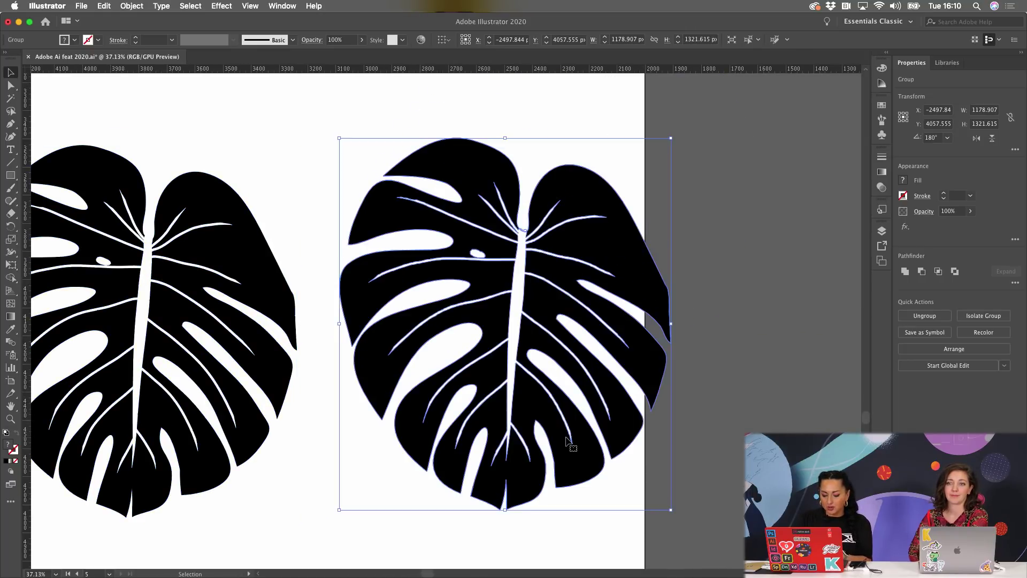
key("ctrl+y")
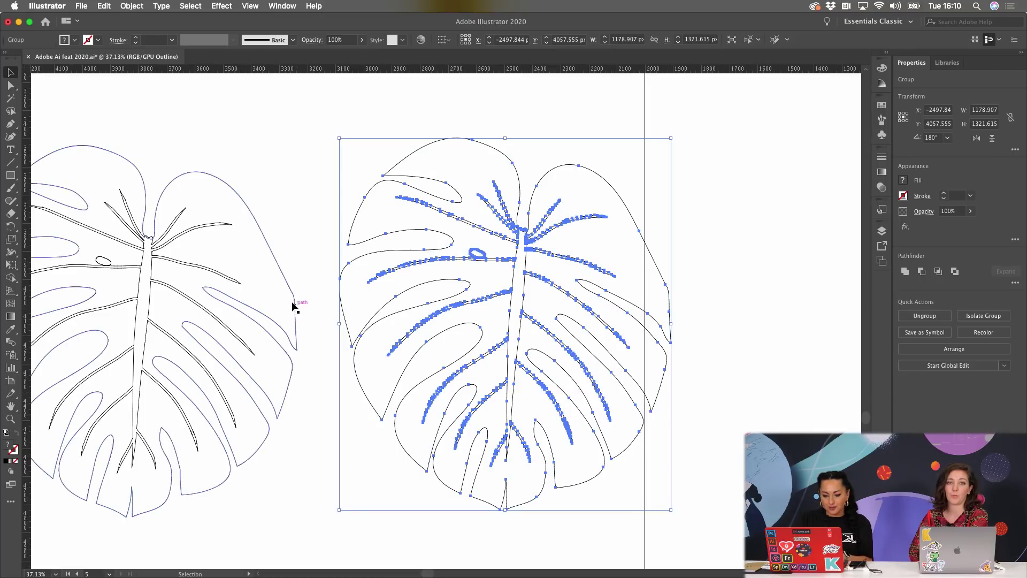
left_click_drag(218, 133, 508, 331)
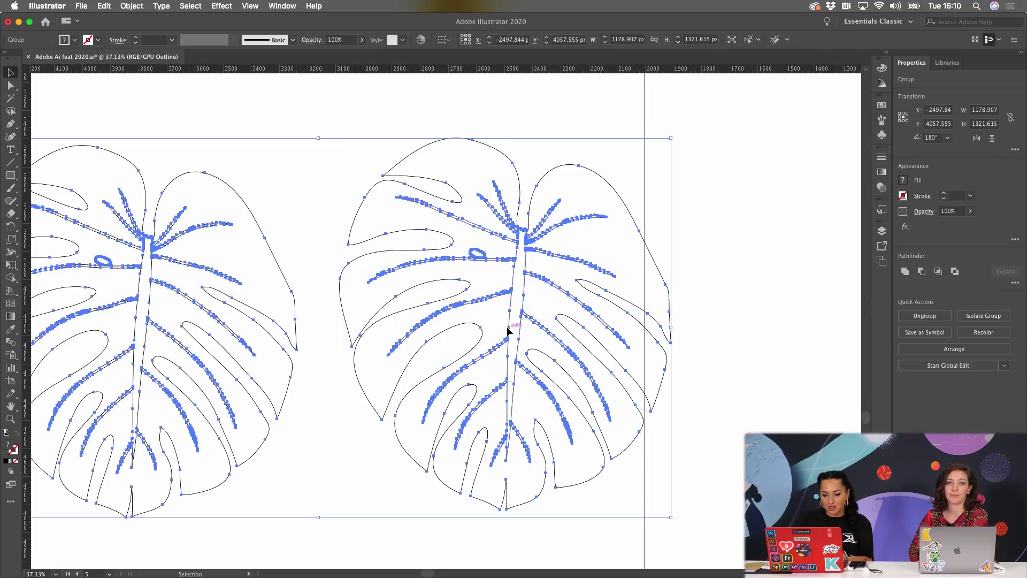
left_click(307, 188)
- Simplify the paths of the leaf in the middle of the lower artboard using Auto-Simplify
left_click(266, 243)
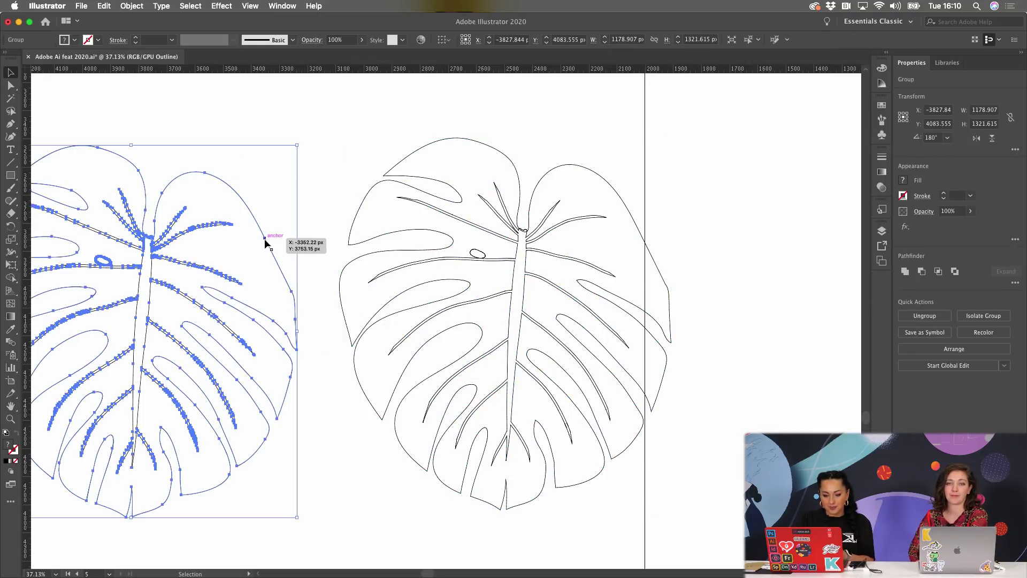
right_click(265, 243)
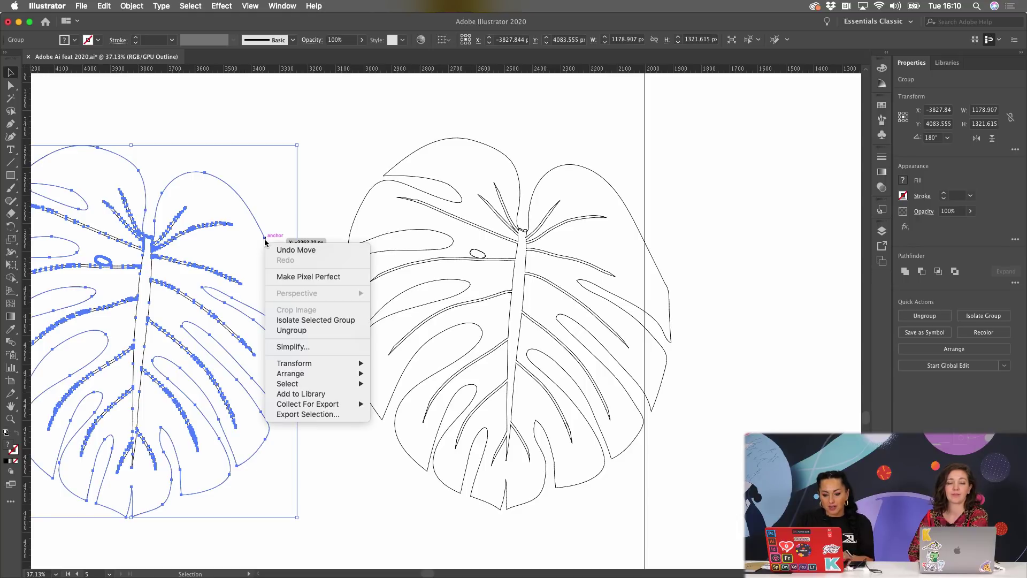
left_click(284, 347)
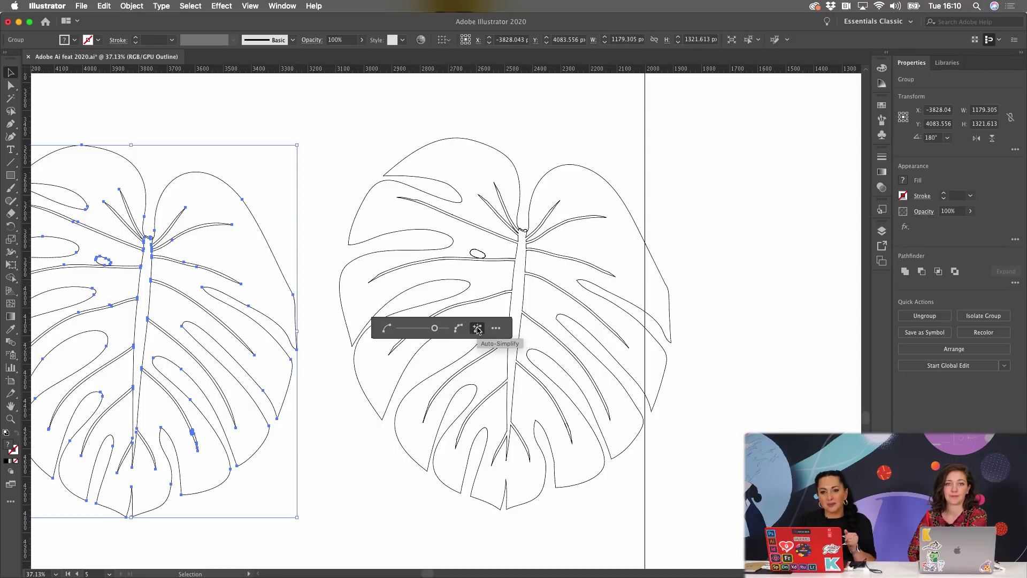
left_click(352, 155)
- Compare the anchor points of the simplified and original leaves, and return the artwork from outline view to preview
left_click_drag(190, 138, 513, 308)
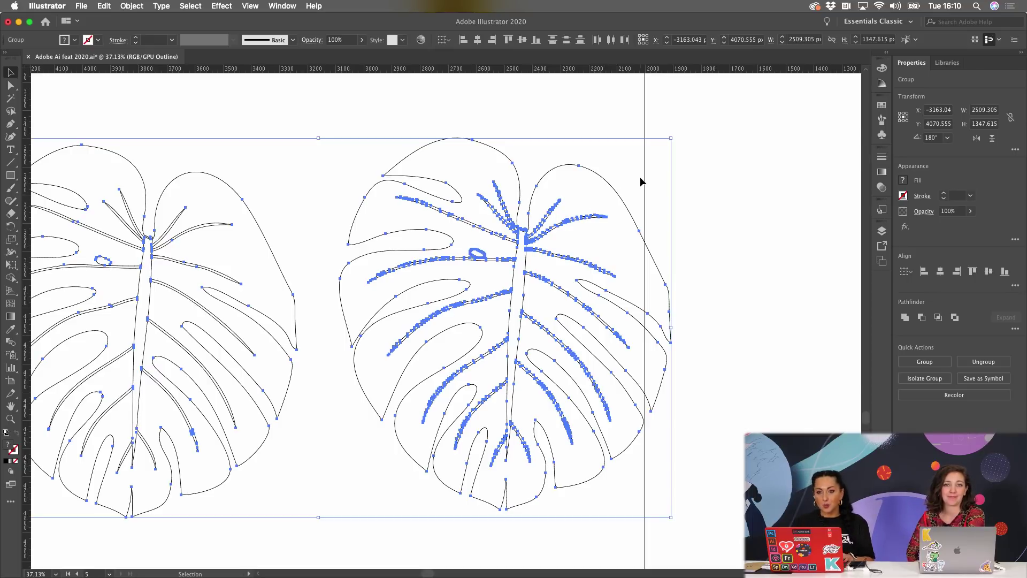
left_click(603, 123)
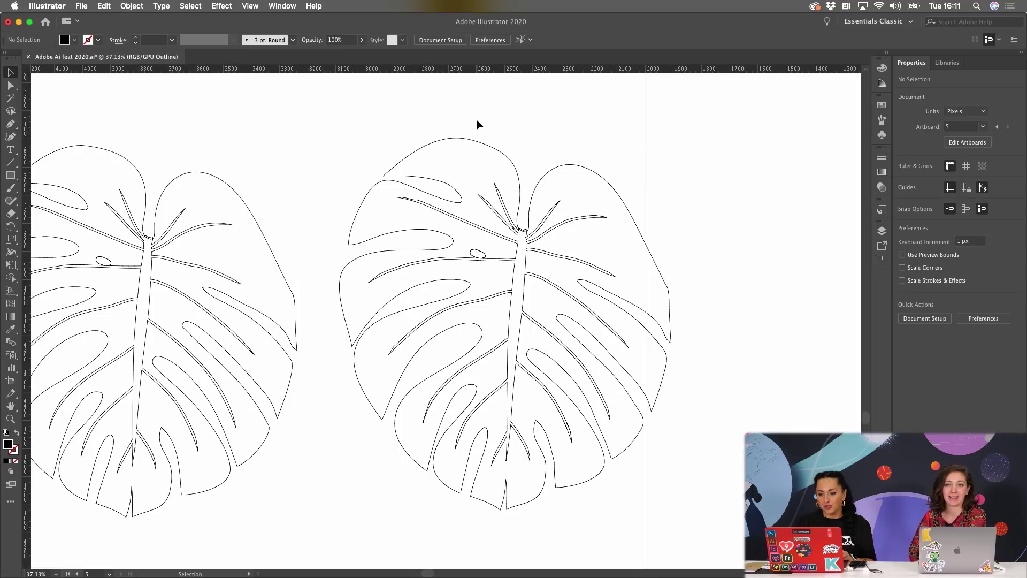
scroll(476, 120, "down", 5)
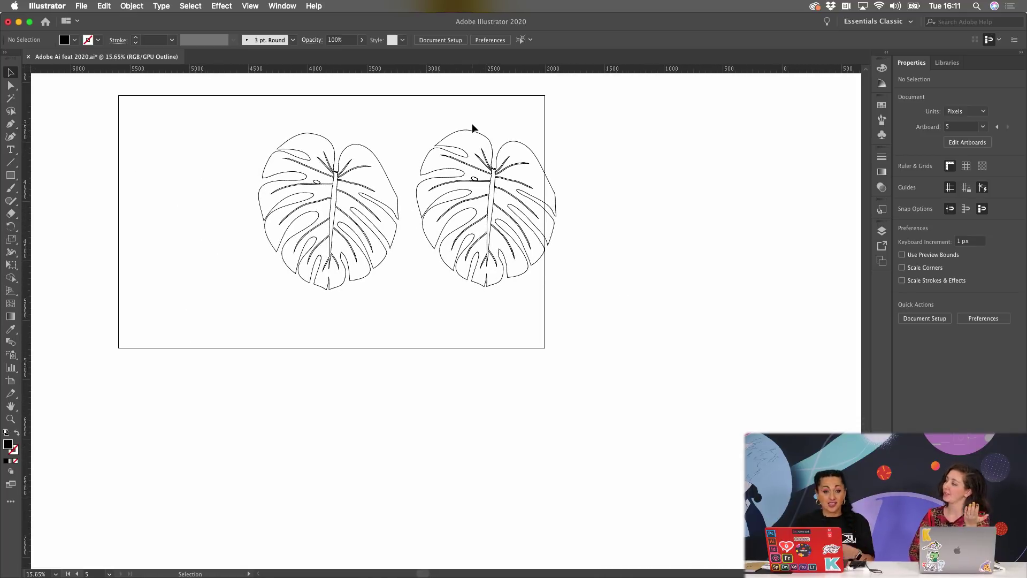
key("super+y")
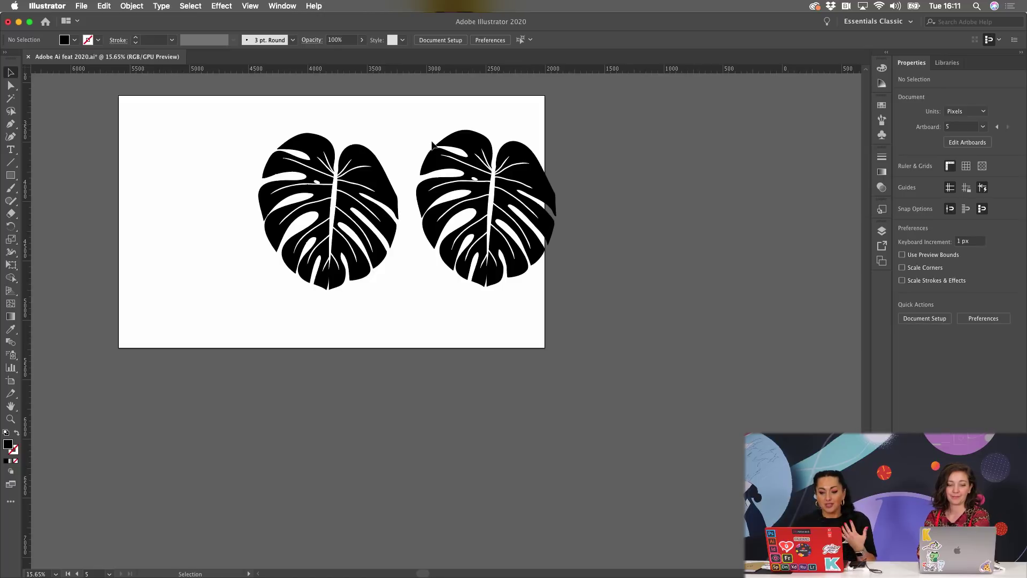
- Try simplifying the middle leaf again with a corner point angle threshold of 121°
left_click(364, 186)
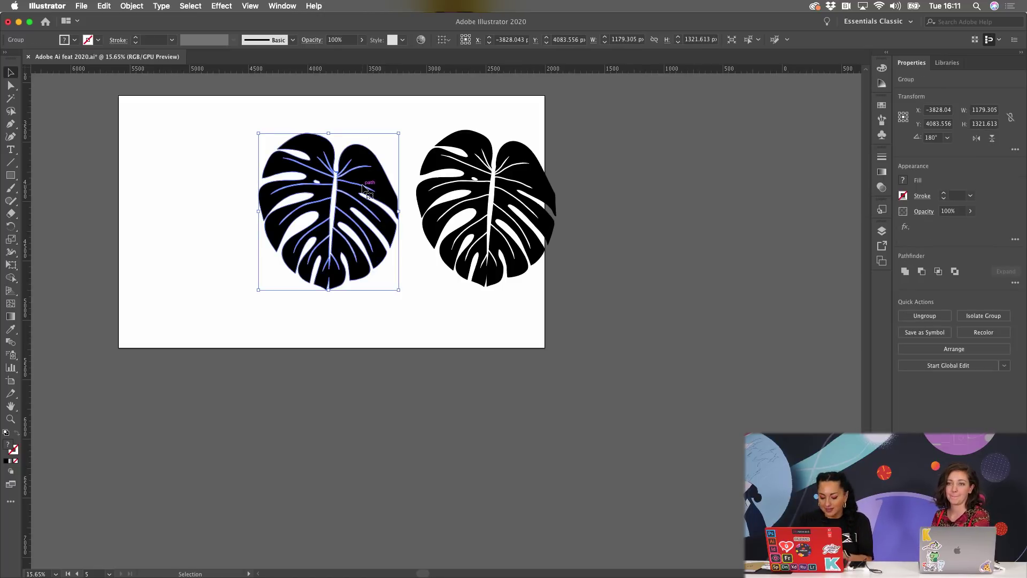
right_click(364, 186)
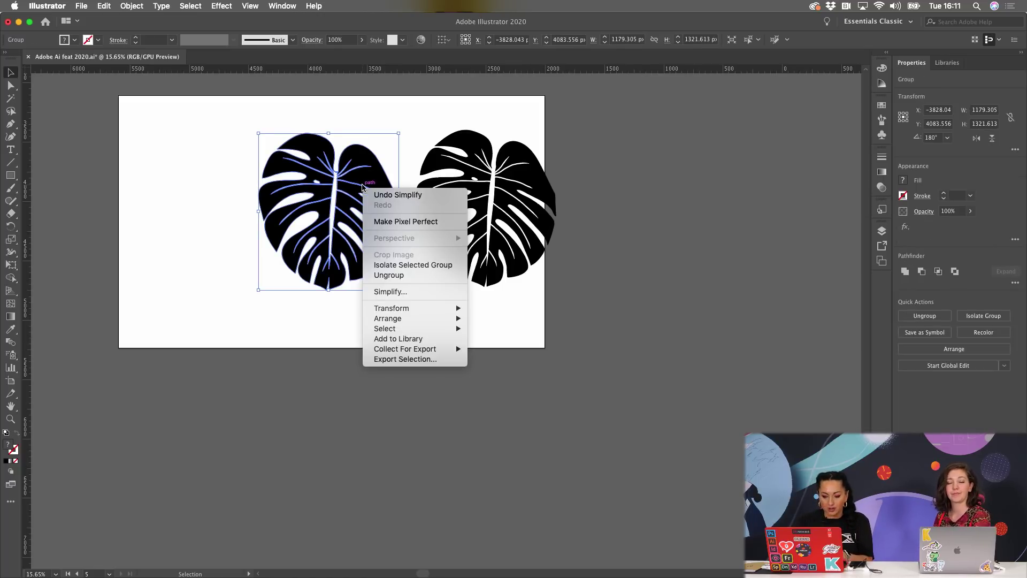
left_click(389, 292)
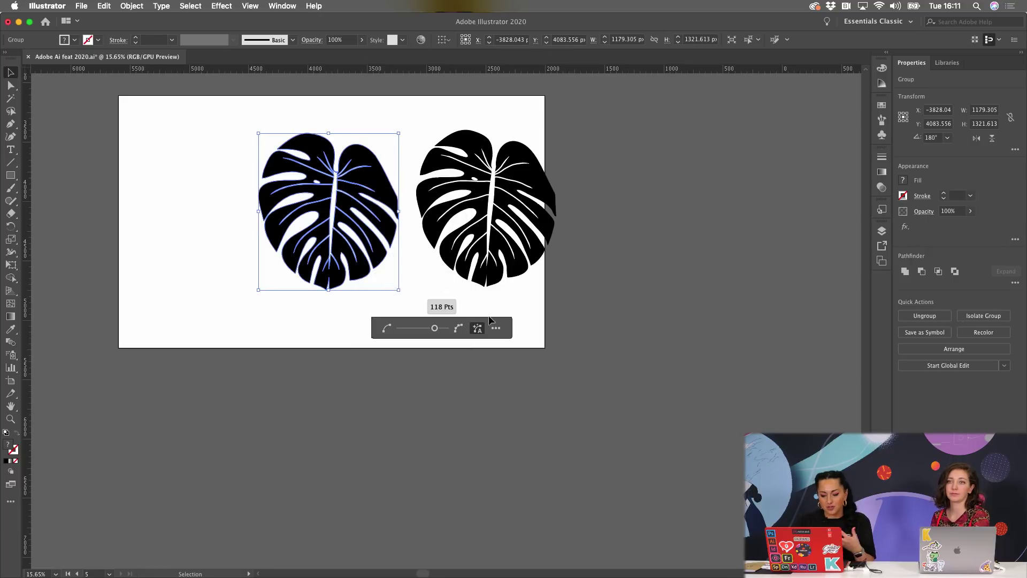
left_click(496, 330)
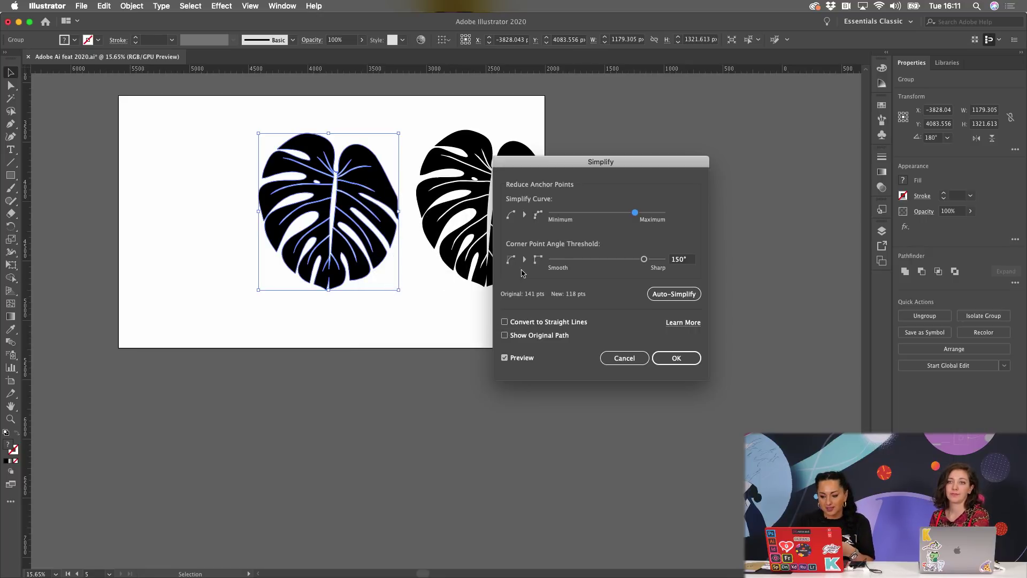
left_click(584, 260)
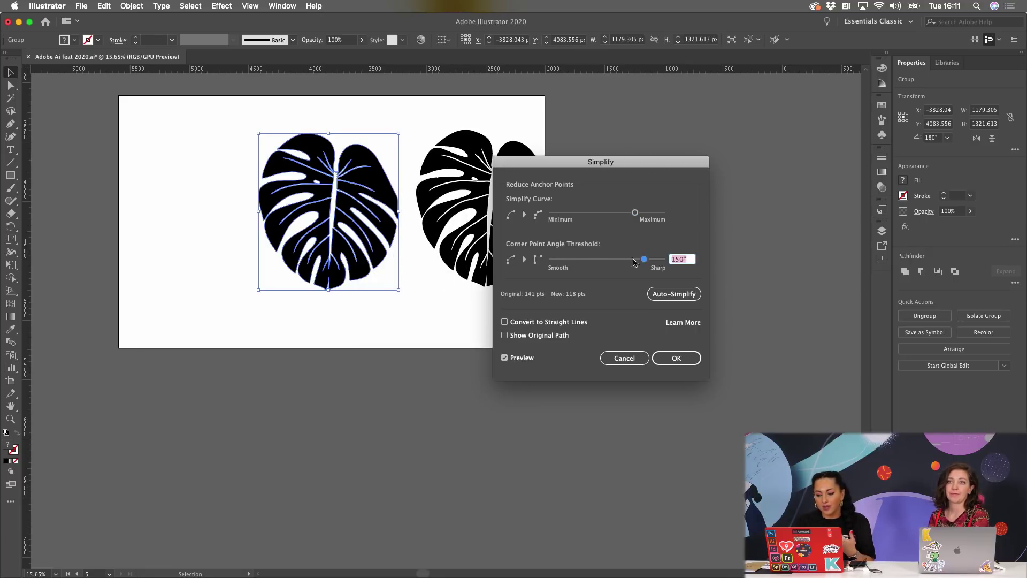
left_click(627, 261)
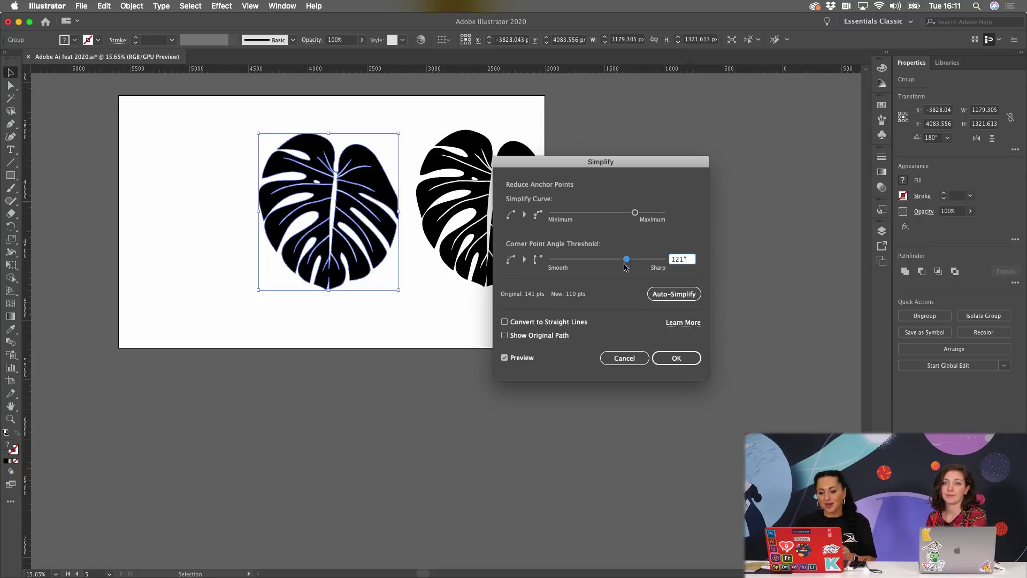
left_click(624, 358)
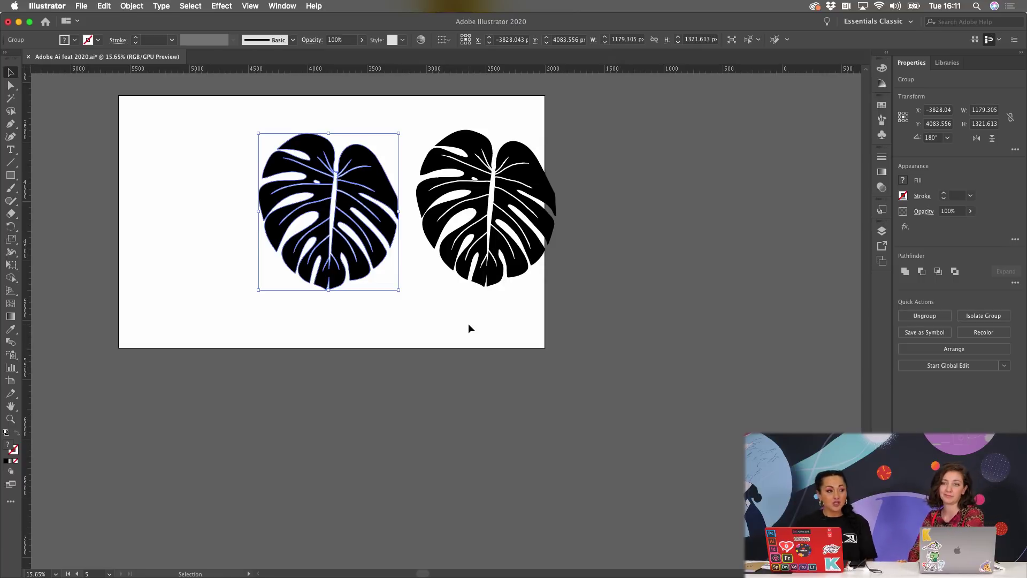
right_click(369, 160)
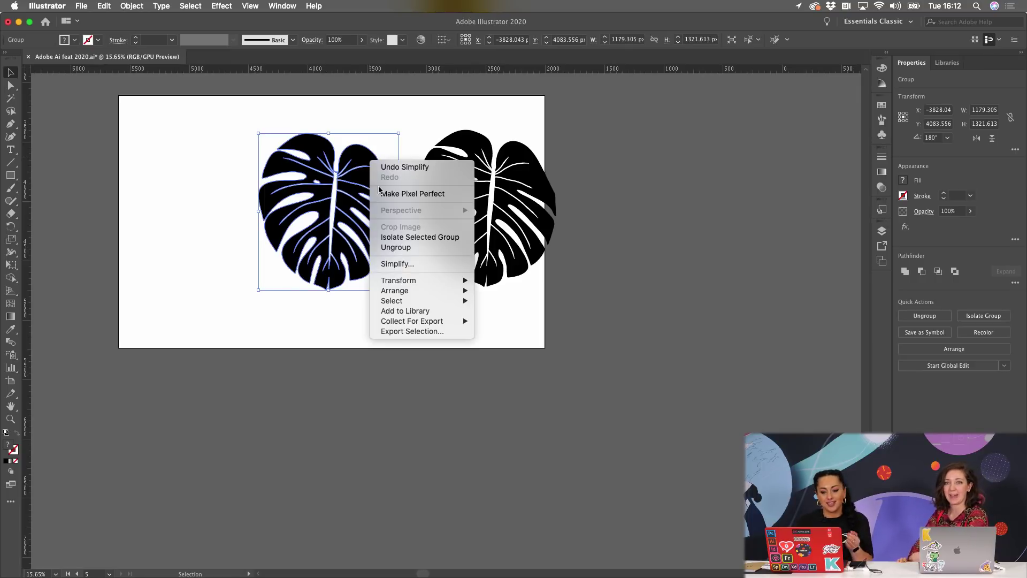
left_click(587, 281)
scroll(588, 281, "down", 1)
left_click(588, 282)
scroll(588, 281, "down", 2)
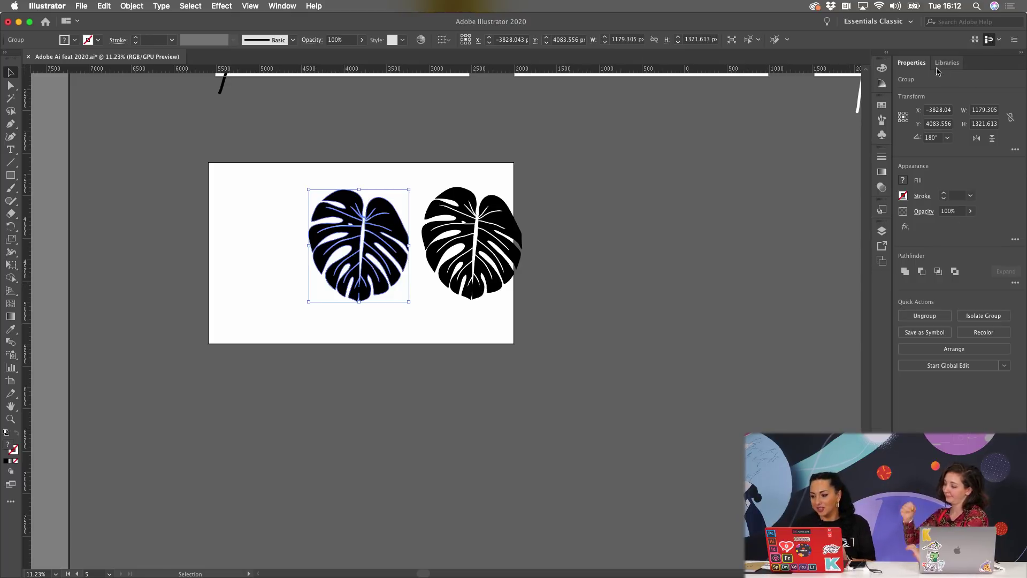
left_click(1016, 153)
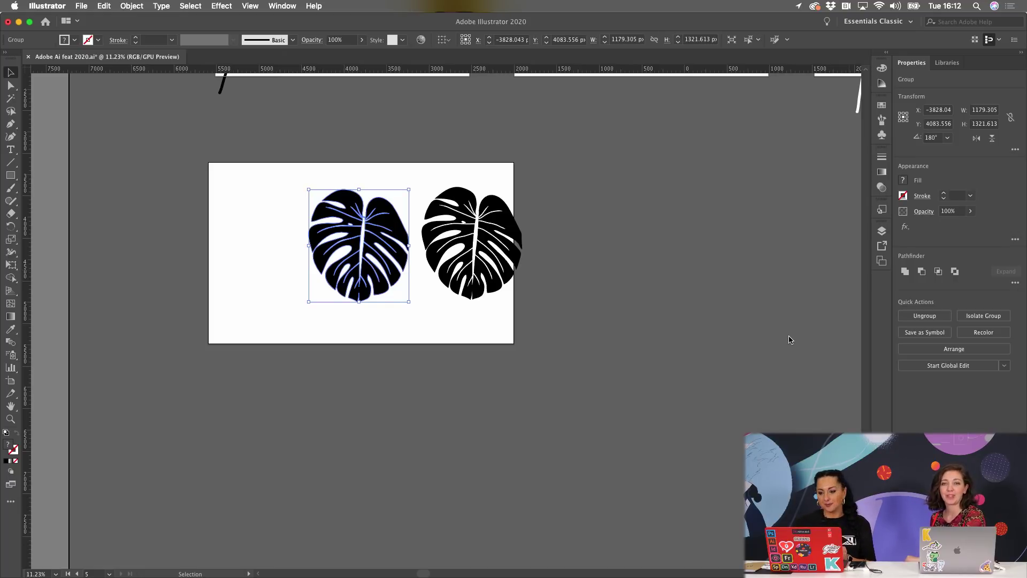
- Show the gradient settings of the RECOLOR ARTWORK artboard's background square and round its corners by about 11.4 px
scroll(648, 262, "up", 10)
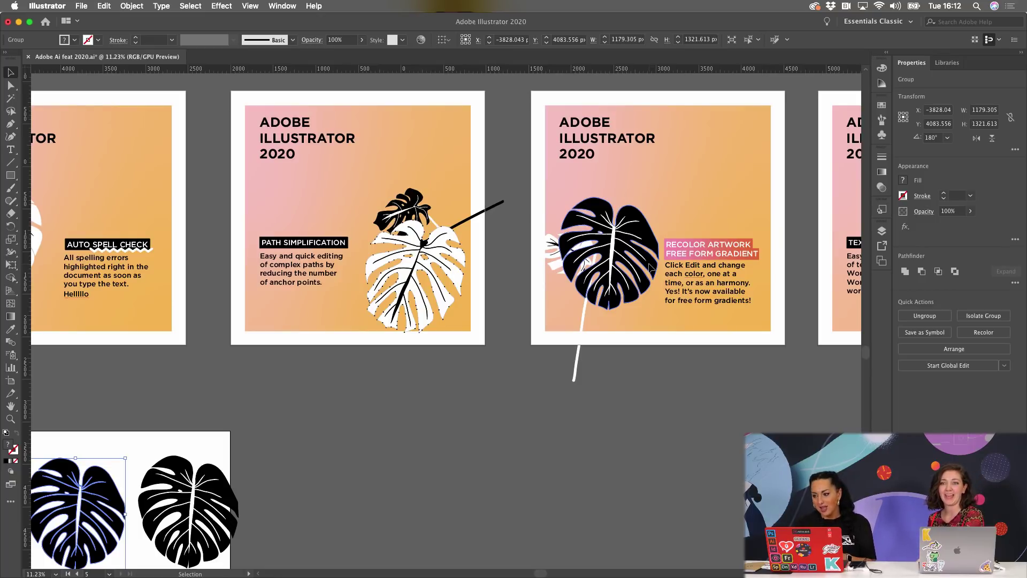
scroll(783, 342, "right", 3)
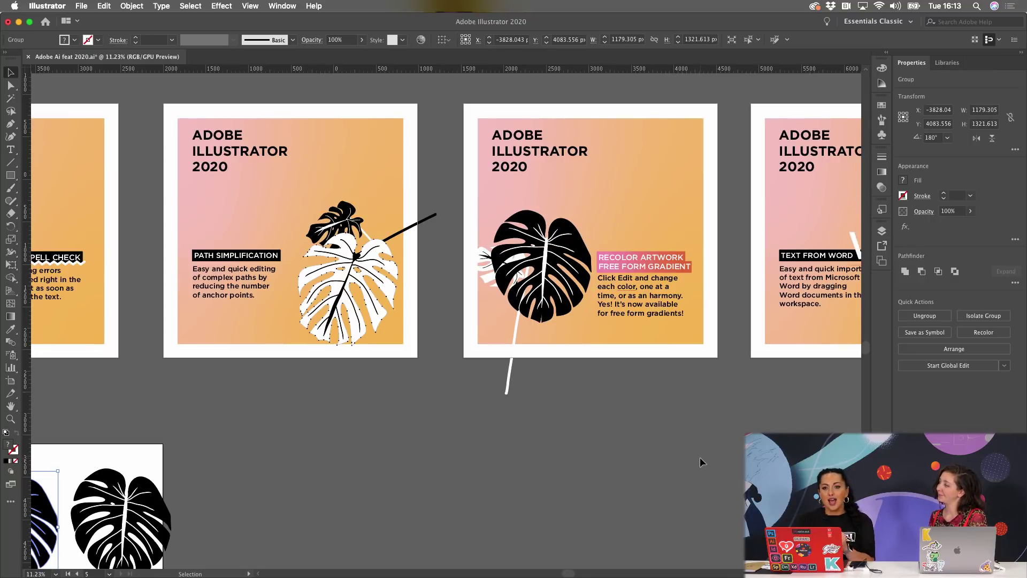
left_click(693, 188)
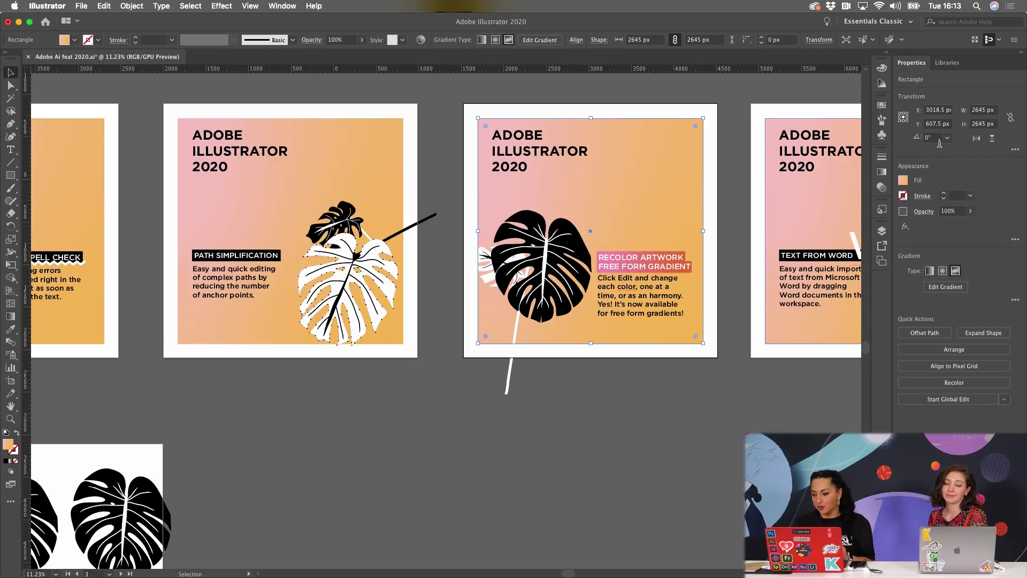
left_click(887, 172)
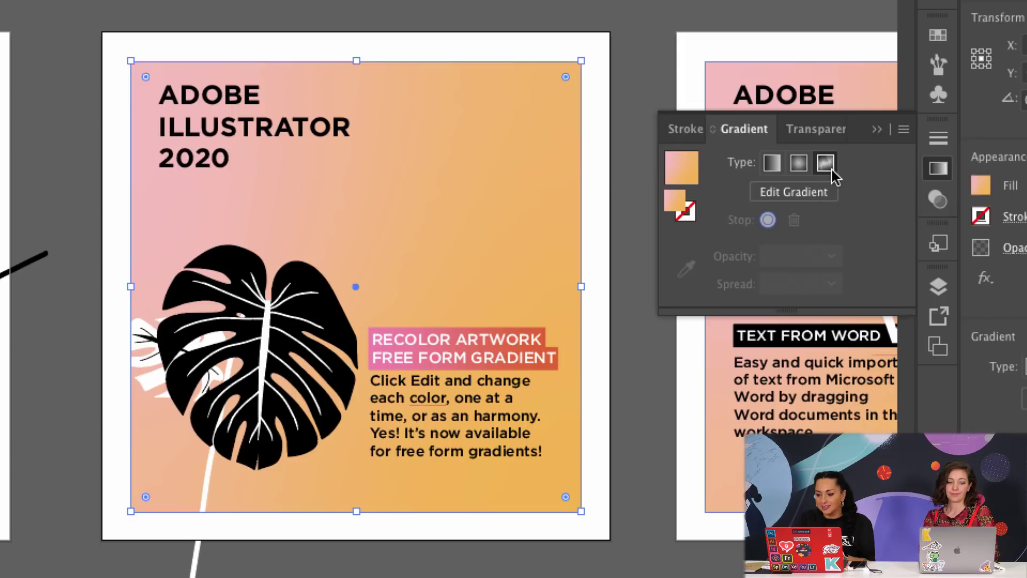
left_click_drag(564, 78, 583, 66)
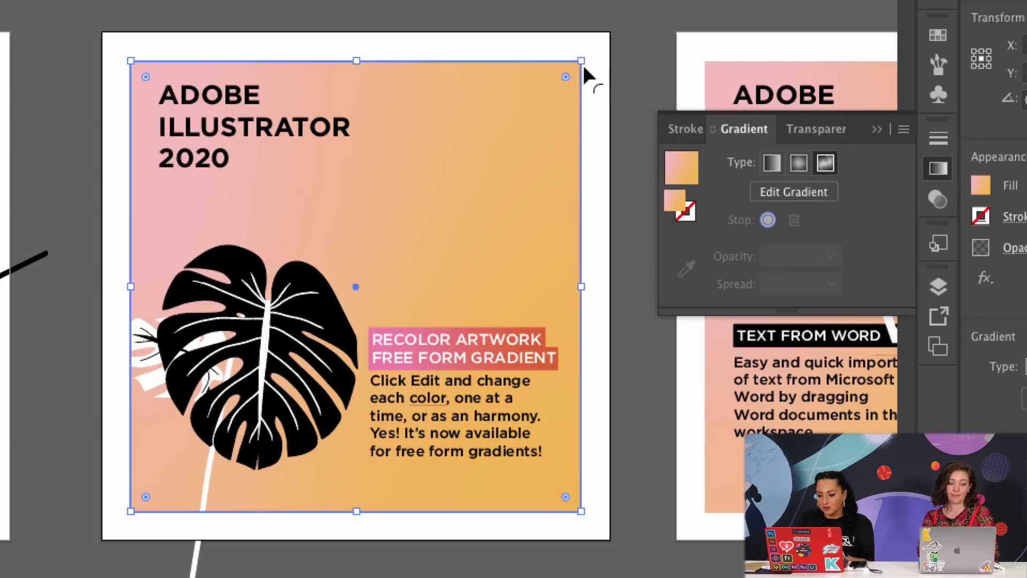
- Edit the background's freeform gradient by moving its upper orange color stop slightly upward
left_click(807, 192)
left_click_drag(466, 191, 473, 164)
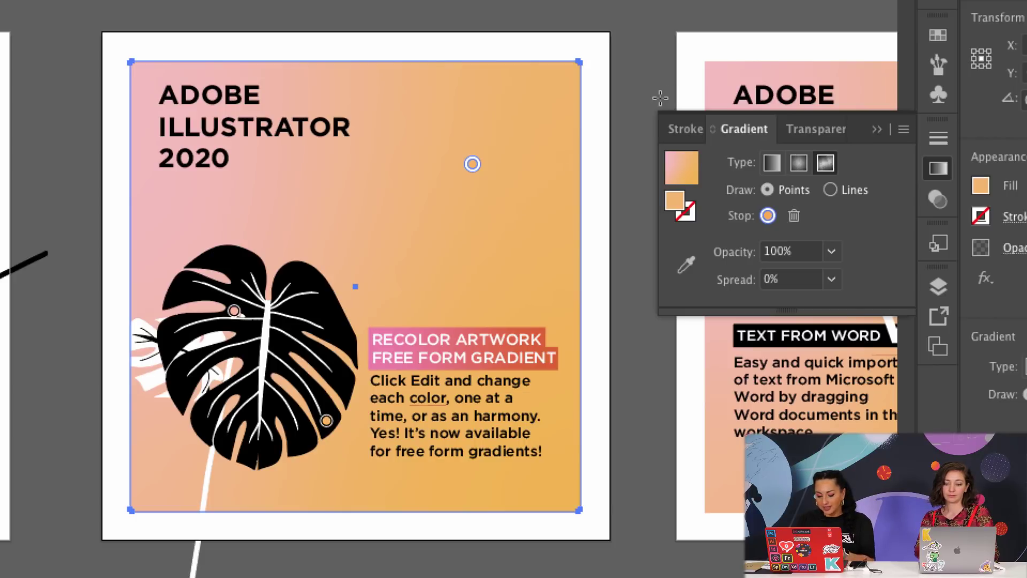
key("v")
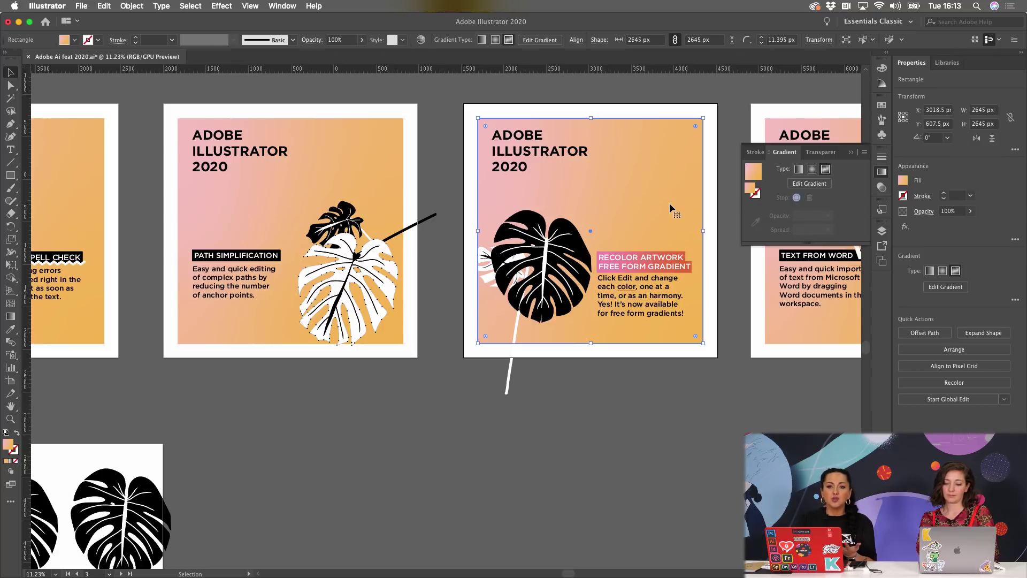
- Try recoloring the pink of the RECOLOR ARTWORK background's freeform gradient to a strong red (H 11.23°, S 89.82%, B 88.63%) with Recolor Artwork
left_click(162, 6)
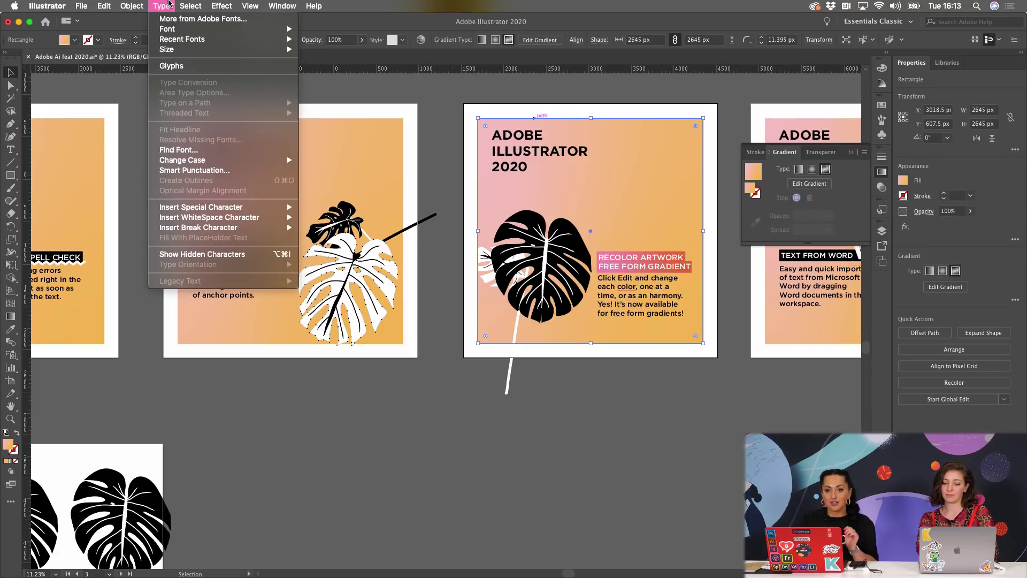
mouse_move(103, 4)
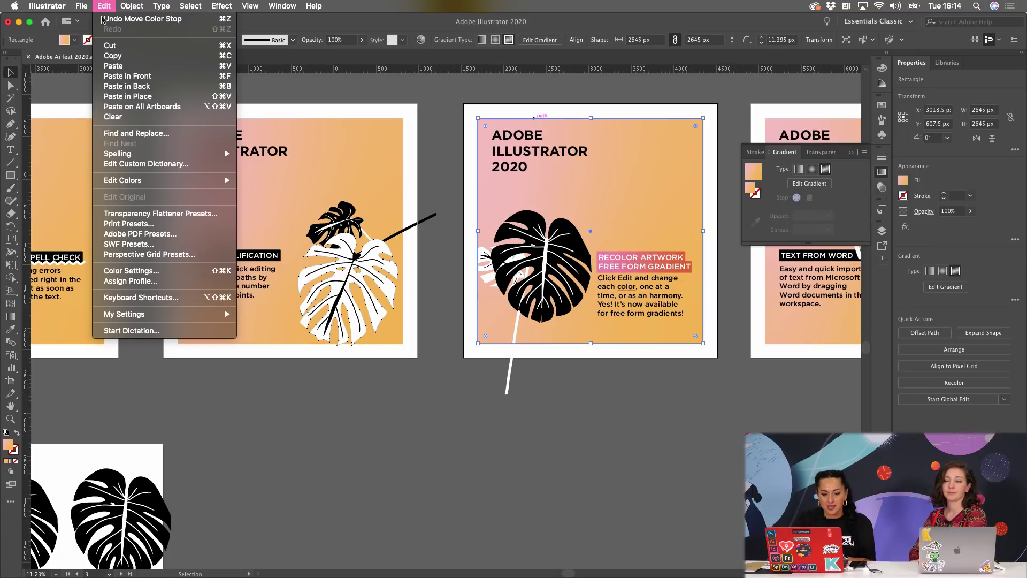
mouse_move(124, 182)
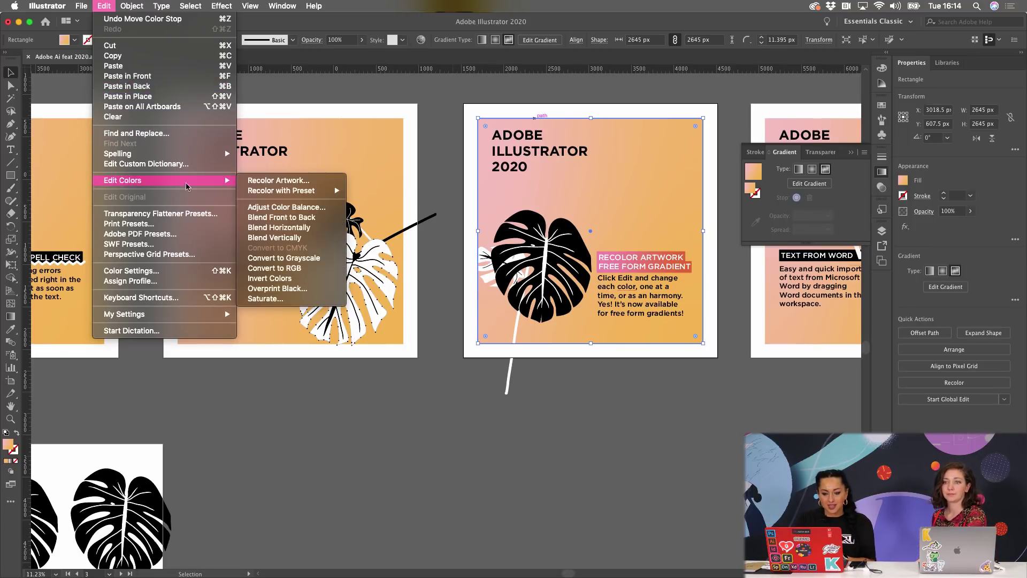
left_click(273, 181)
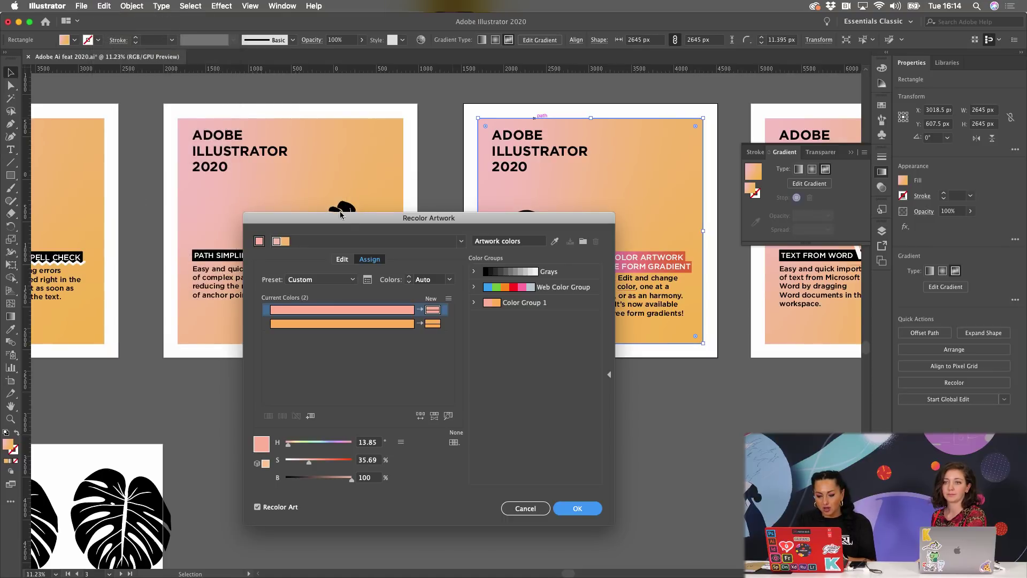
left_click_drag(347, 220, 201, 139)
left_click(197, 179)
left_click(223, 178)
double_click(286, 228)
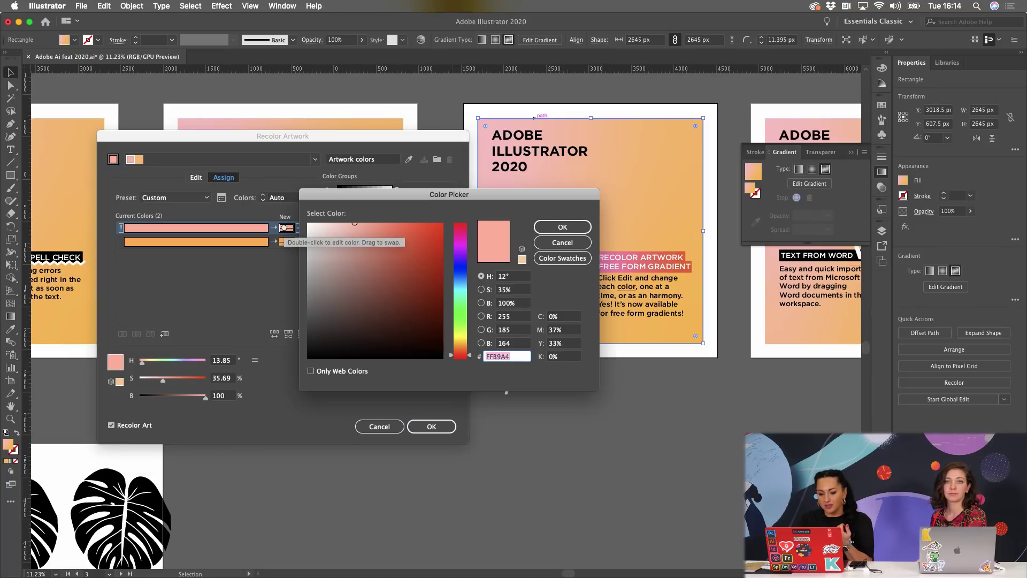
left_click(429, 238)
left_click(543, 228)
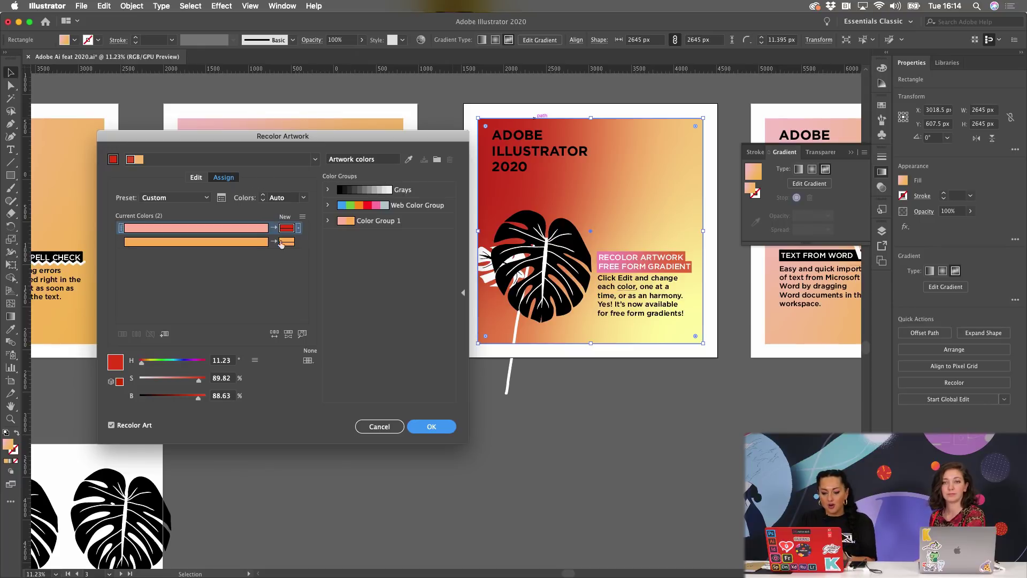
- Try turning the red alone to yellow on the color wheel and shifting the linked harmony colors together to blue and green
left_click(196, 178)
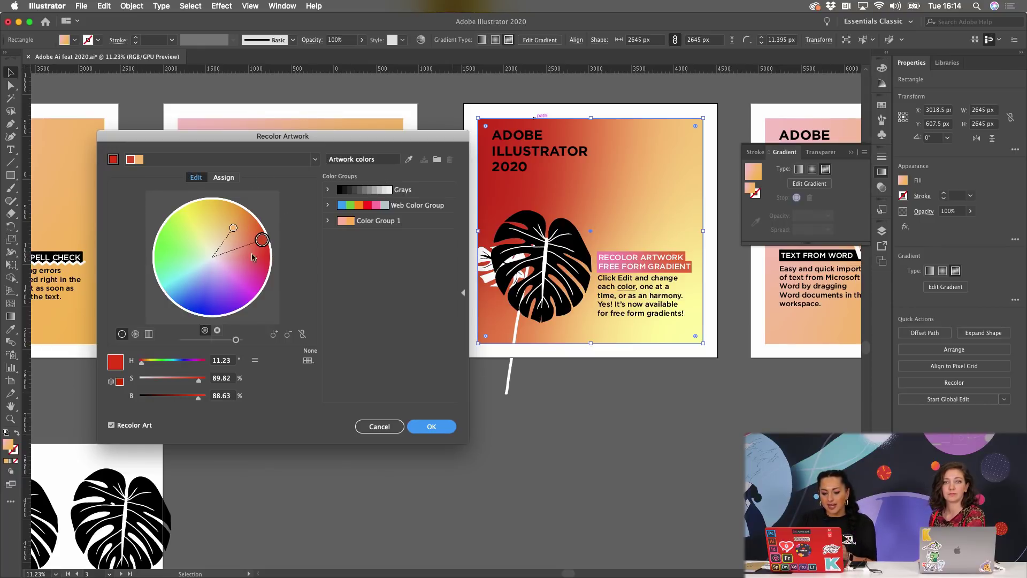
left_click_drag(262, 239, 204, 231)
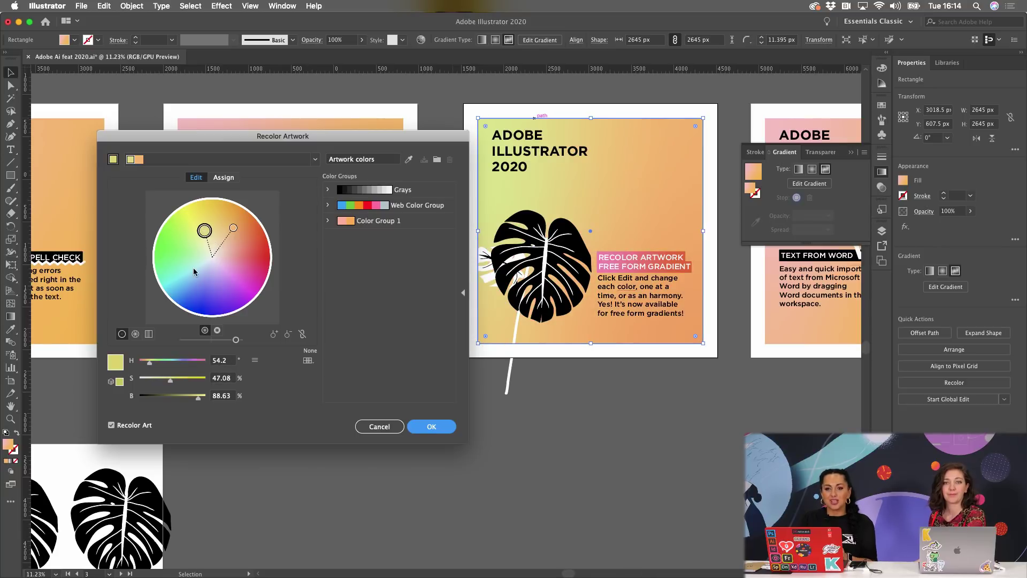
left_click(302, 335)
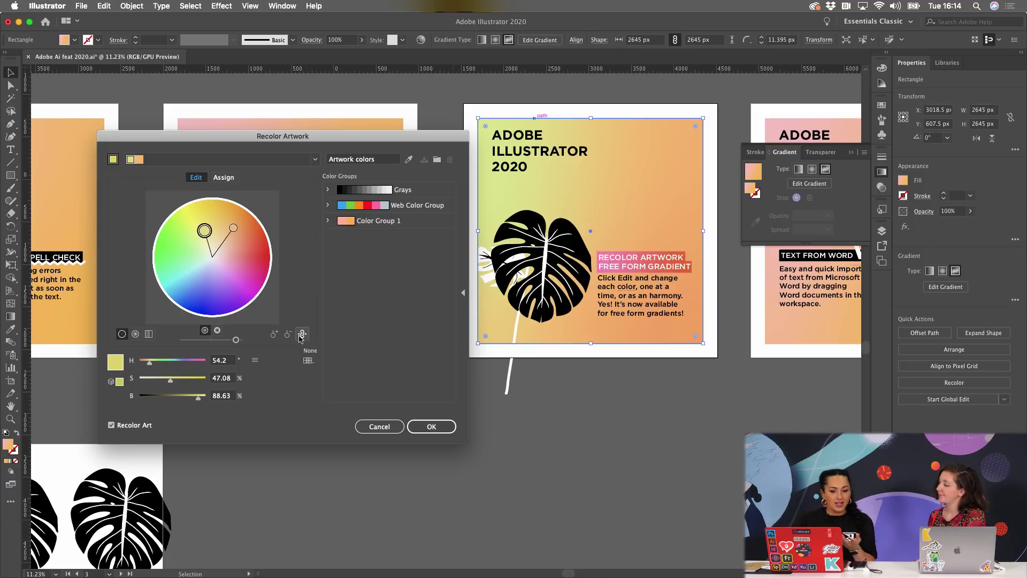
mouse_move(204, 231)
left_mouse_down()
mouse_move(228, 239)
mouse_move(222, 299)
mouse_move(182, 270)
mouse_move(230, 235)
mouse_move(242, 275)
mouse_move(208, 292)
mouse_move(182, 266)
mouse_move(187, 246)
left_mouse_up()
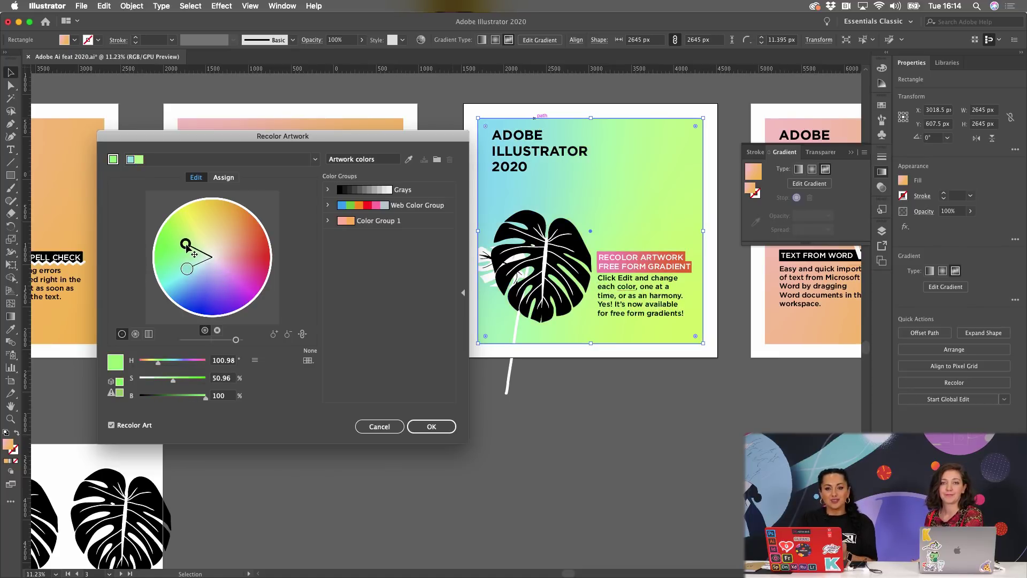
left_click(378, 427)
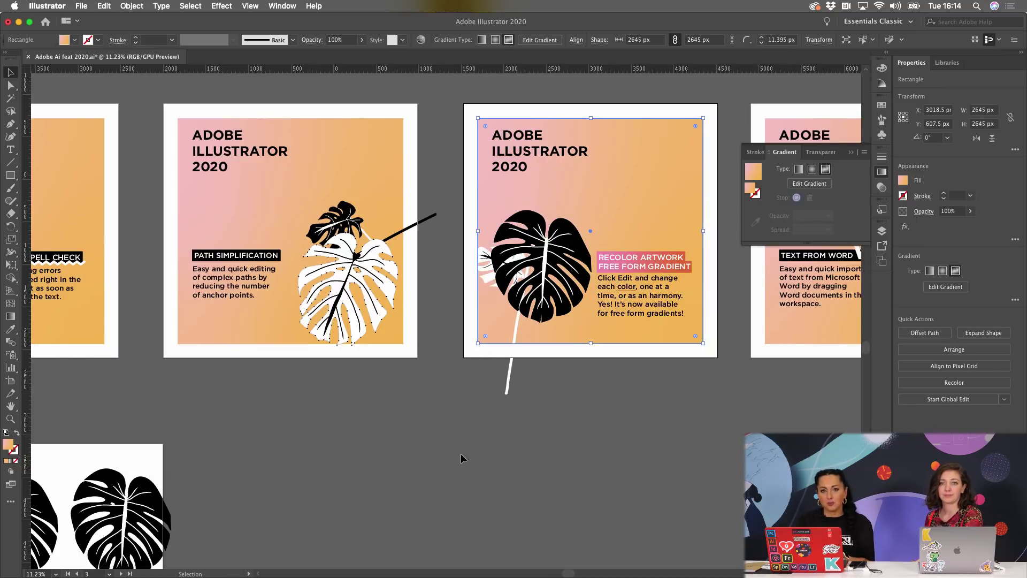
- Try to start a global edit from the RECOLOR ARTWORK artboard's background square
scroll(459, 454, "down", 1)
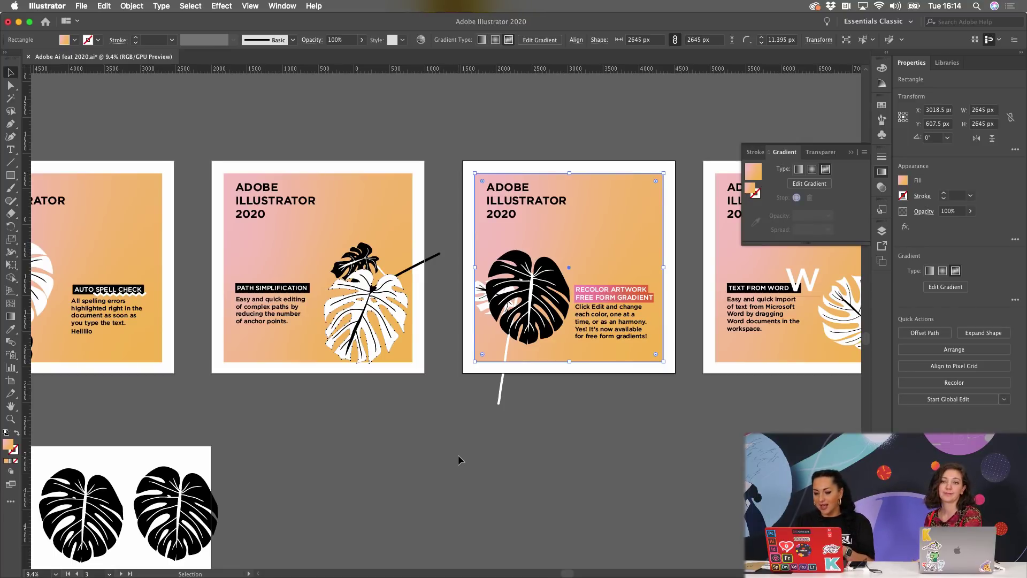
scroll(458, 454, "down", 2)
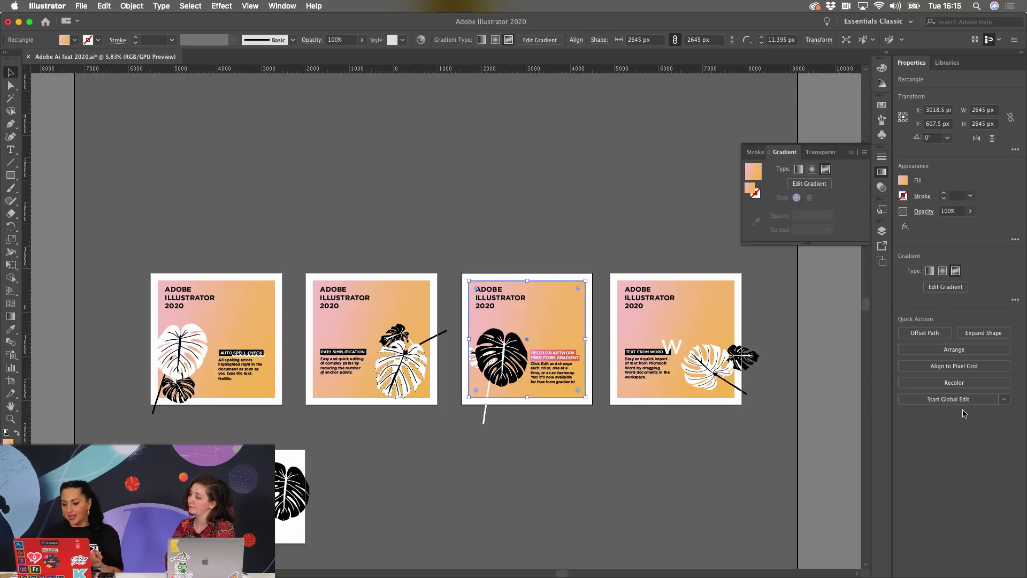
left_click(948, 399)
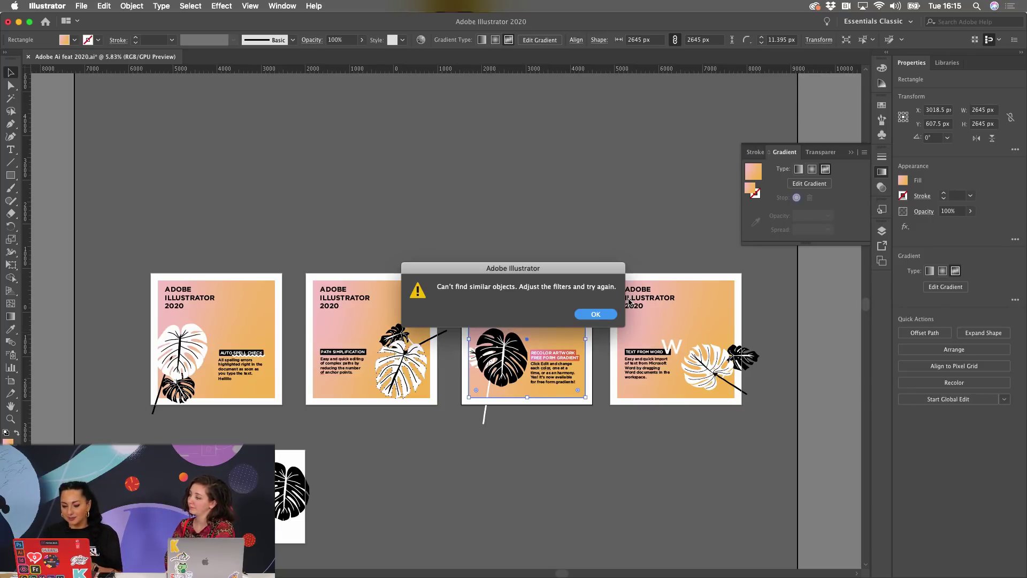
left_click(594, 315)
- Start a global edit from the TEXT FROM WORD artboard's background square and open its colors in Recolor Artwork
left_click(702, 311)
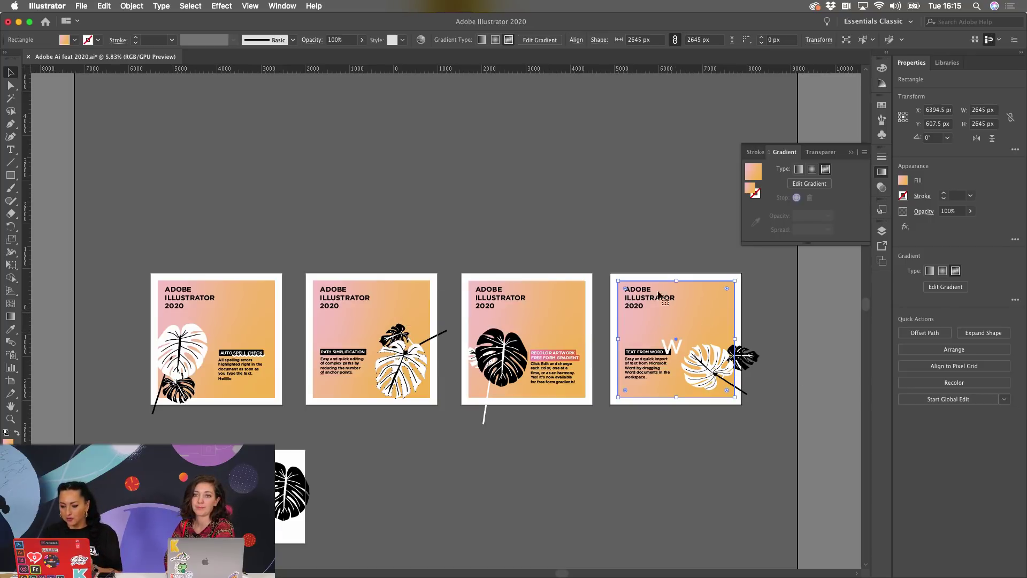
left_click(932, 400)
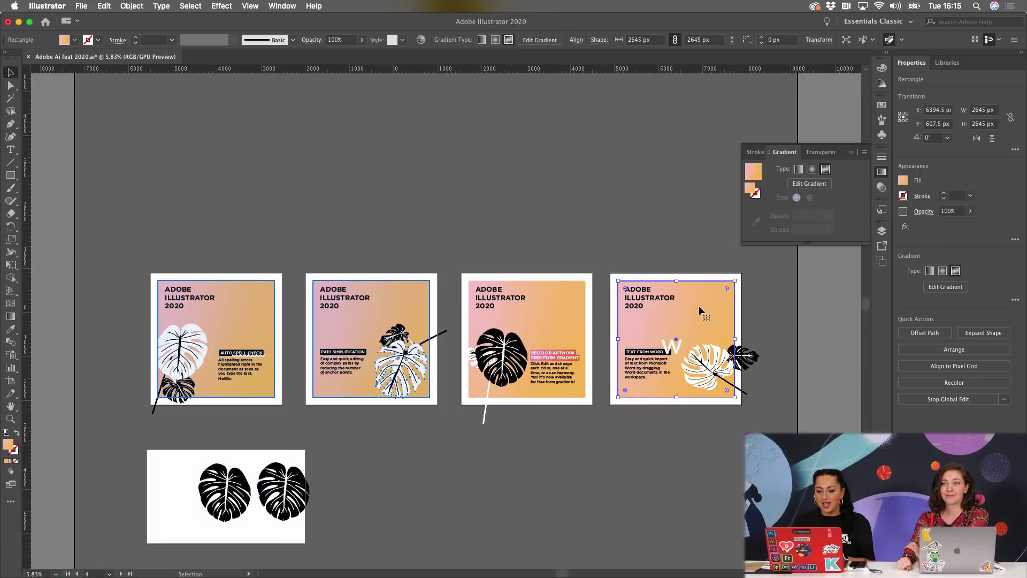
left_click(138, 5)
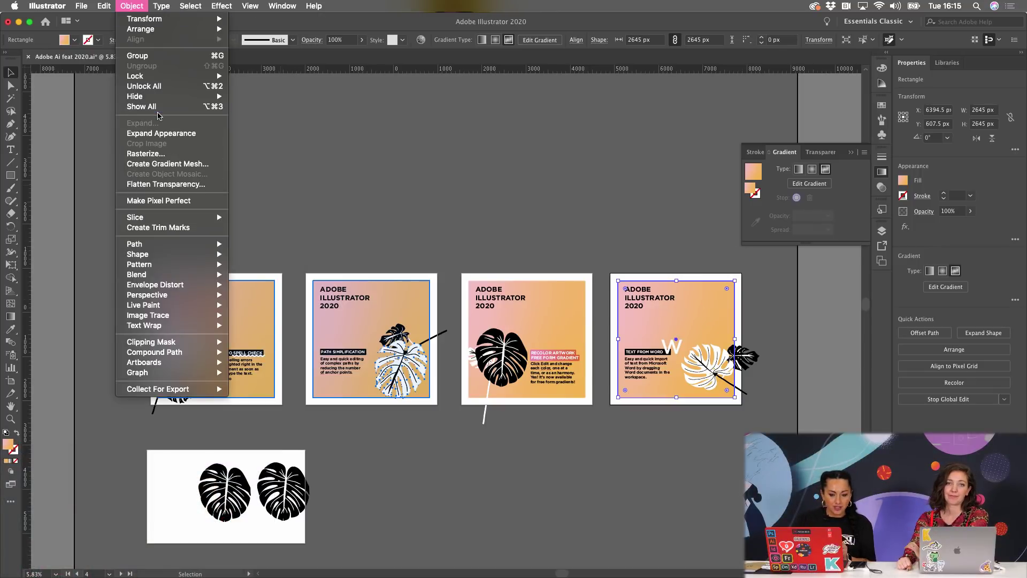
mouse_move(103, 8)
mouse_move(142, 182)
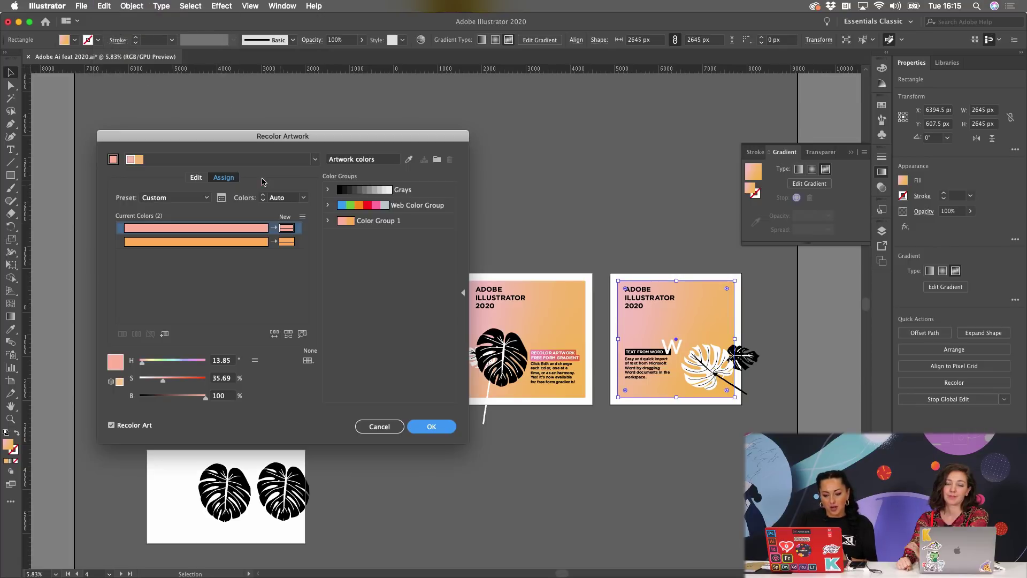
- Recolor the globally edited backgrounds' pink to magenta and orange to light green (H 108.78°, S 33.27%, B 100%), and deselect them
left_click_drag(275, 137, 505, 107)
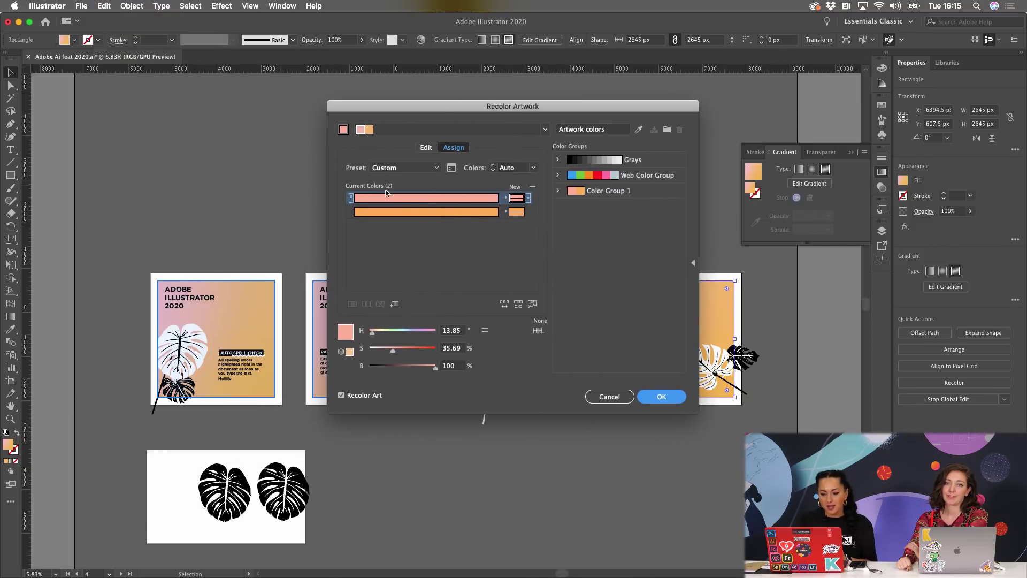
left_click(426, 147)
left_click_drag(466, 222, 470, 254)
left_click_drag(463, 202, 423, 220)
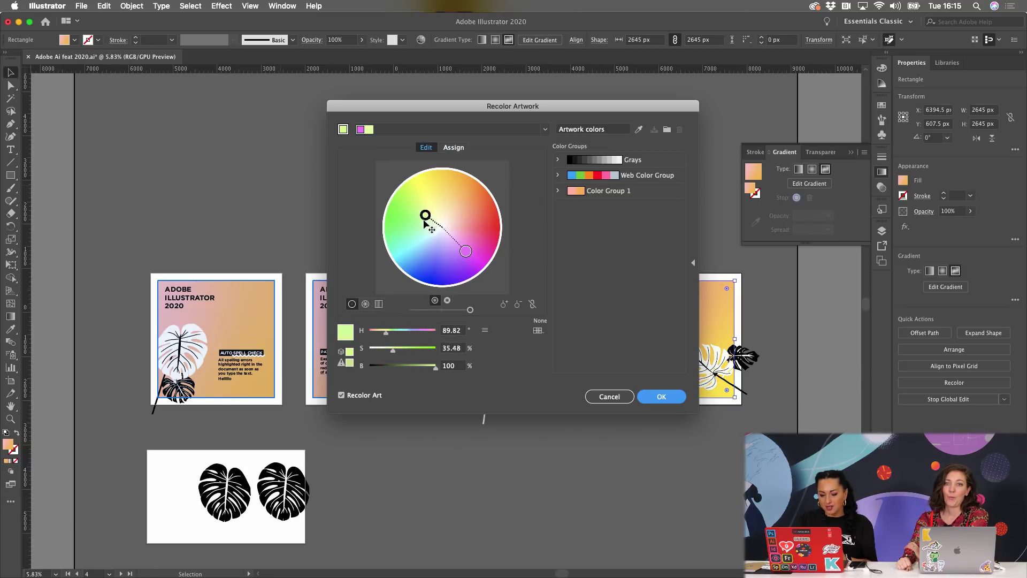
left_click_drag(449, 109, 378, 215)
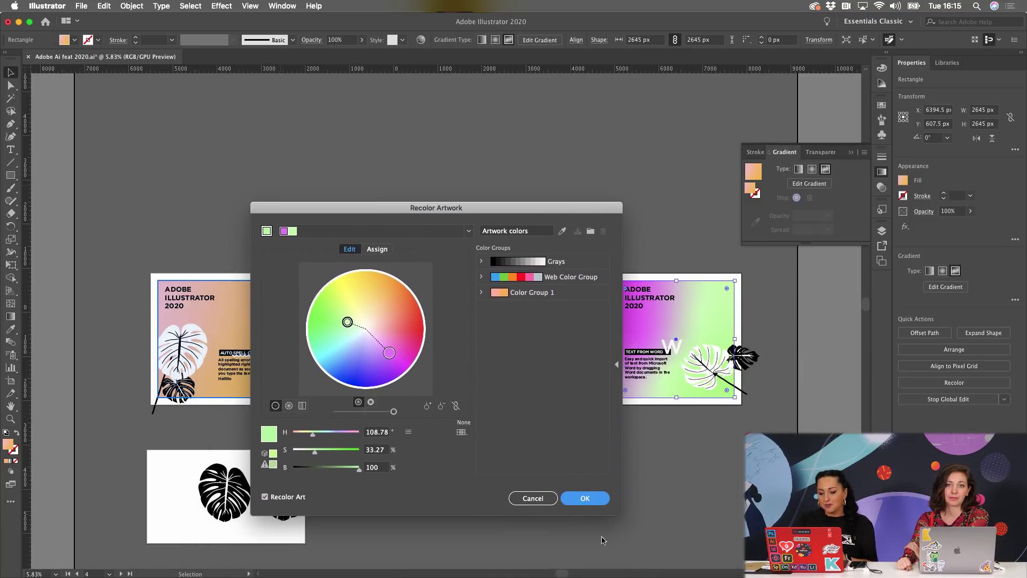
left_click(595, 500)
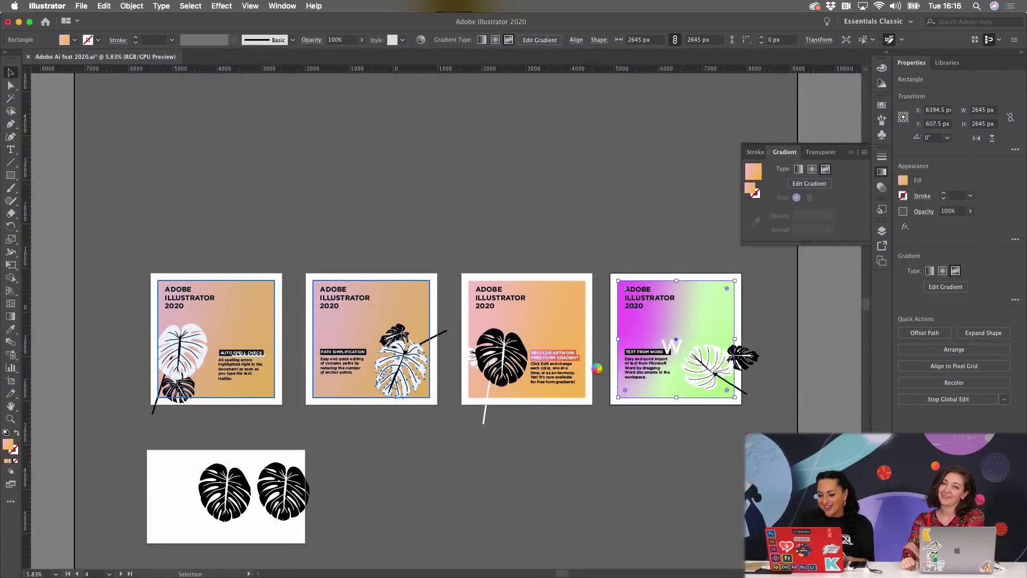
key("F11")
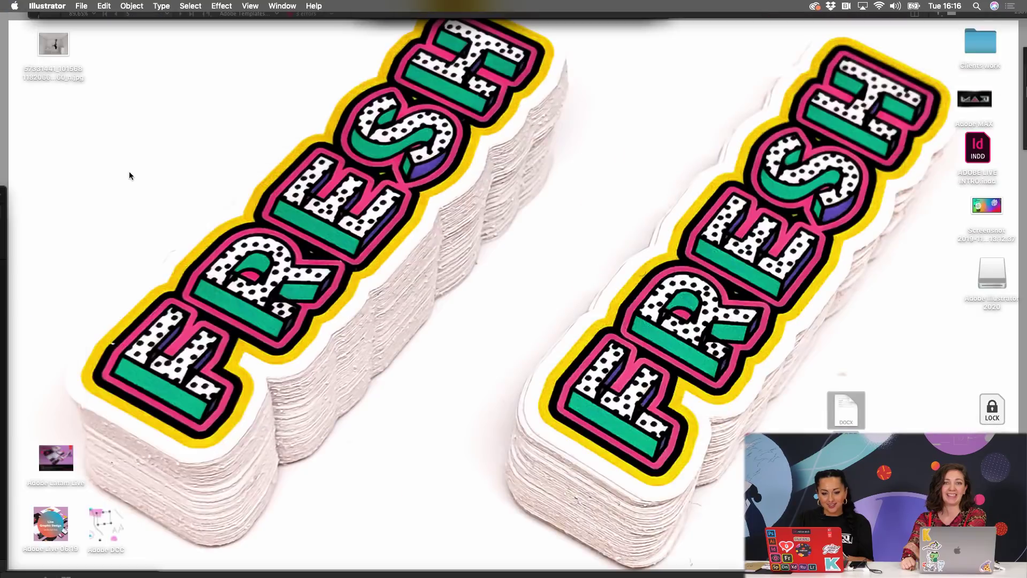
key("F11")
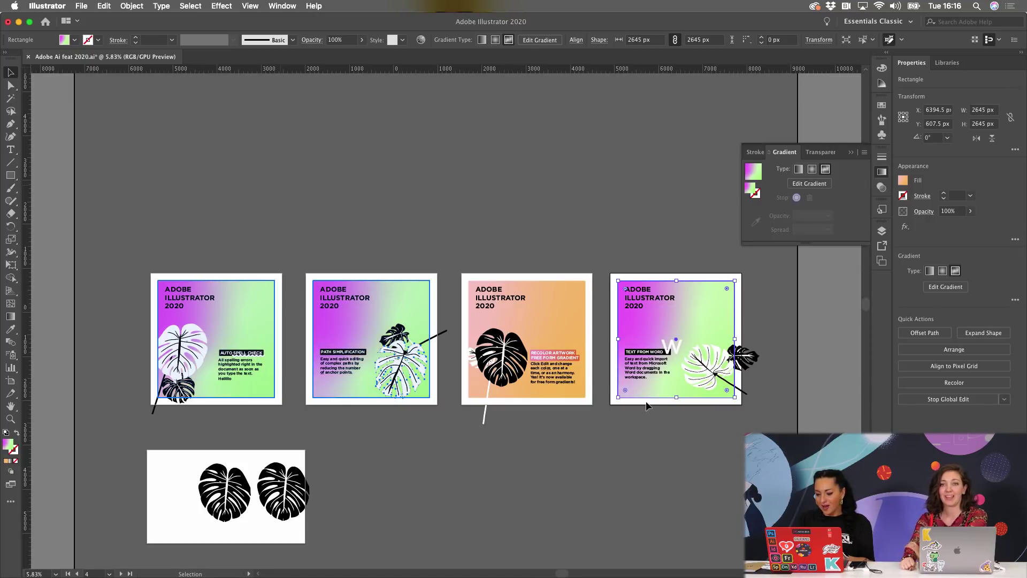
left_click(641, 422)
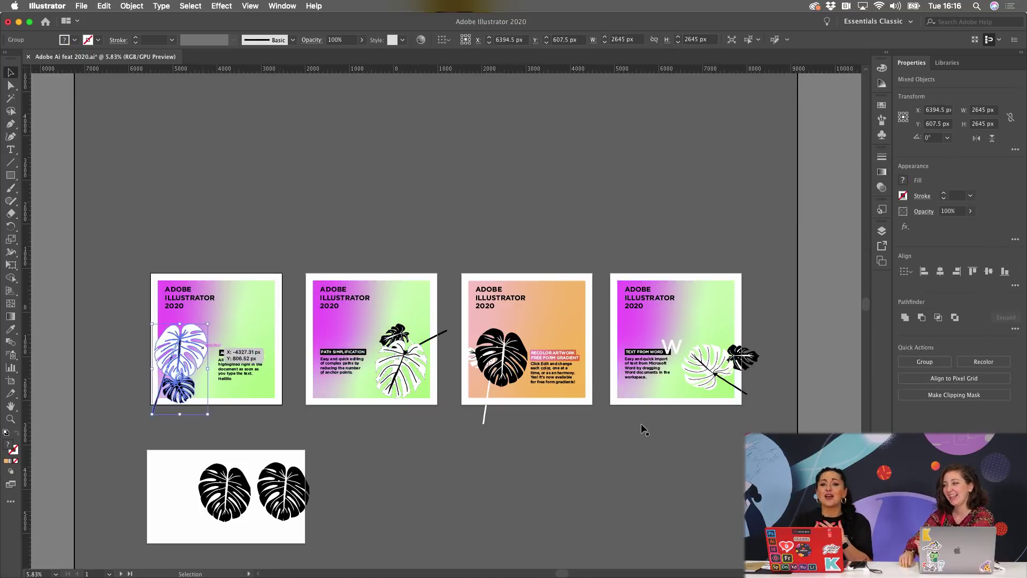
key("super+w")
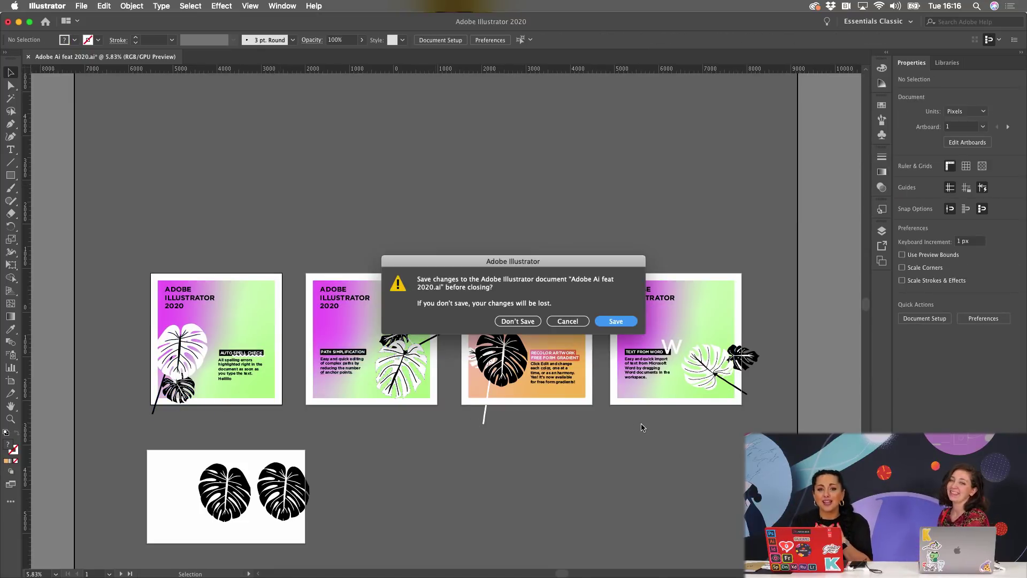
left_click(571, 322)
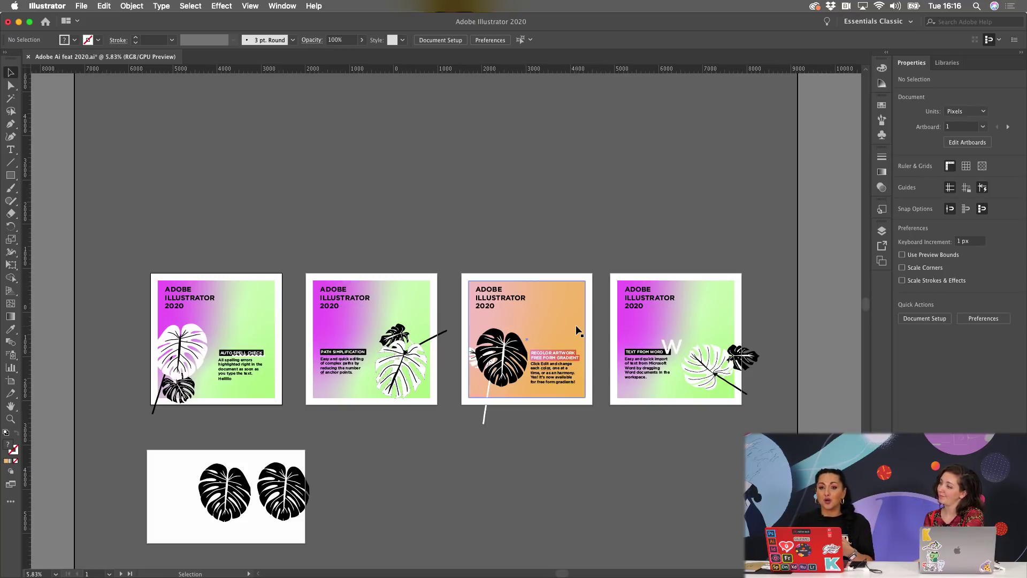
key("ctrl+Down")
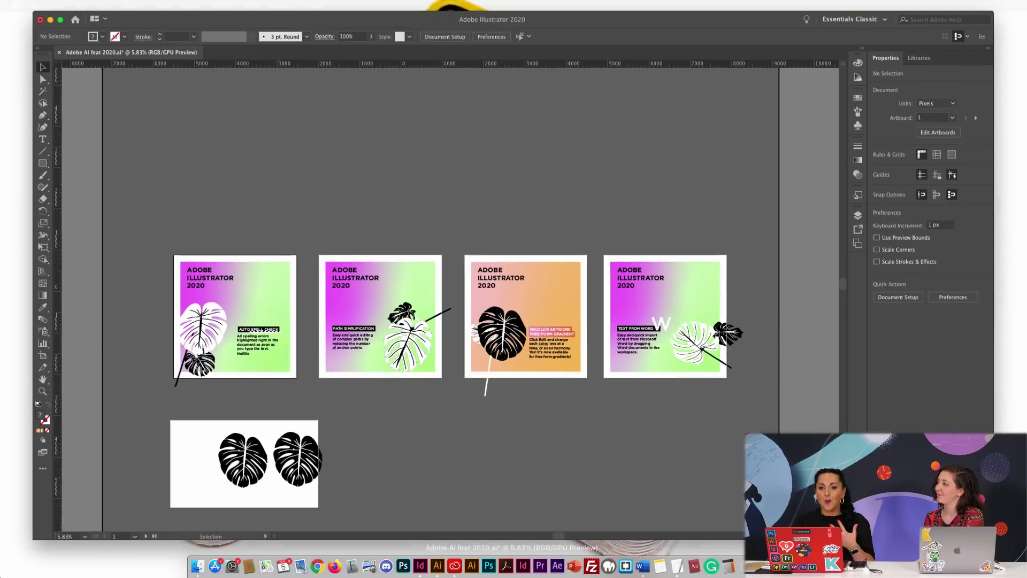
left_click(562, 114)
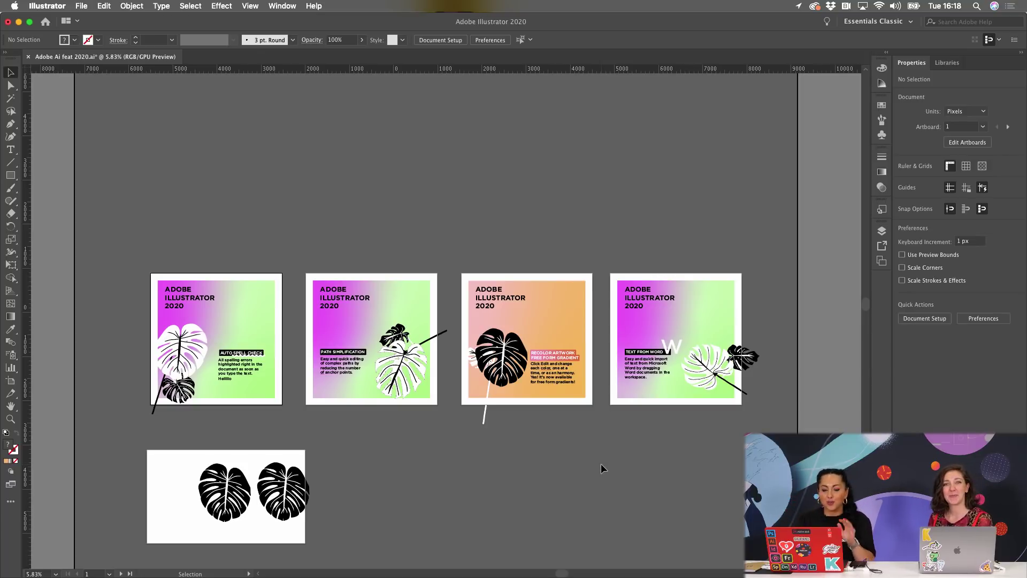
- Open the desktop's ADOBE ILLUSTRATOR 2020.docx with its text formatting kept, and select the sentence under Background save and export
mouse_move(2, 2)
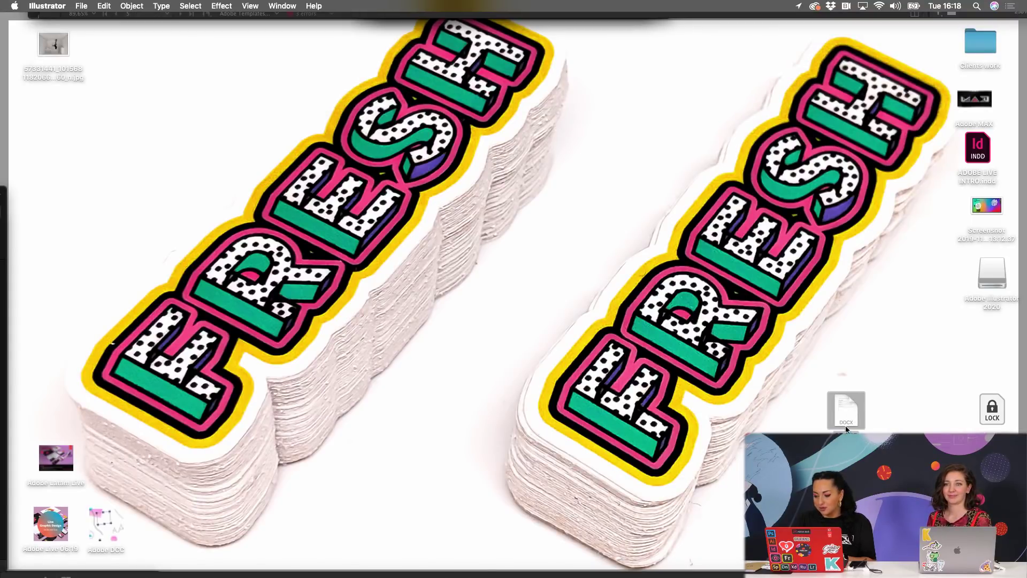
left_click_drag(851, 418, 437, 566)
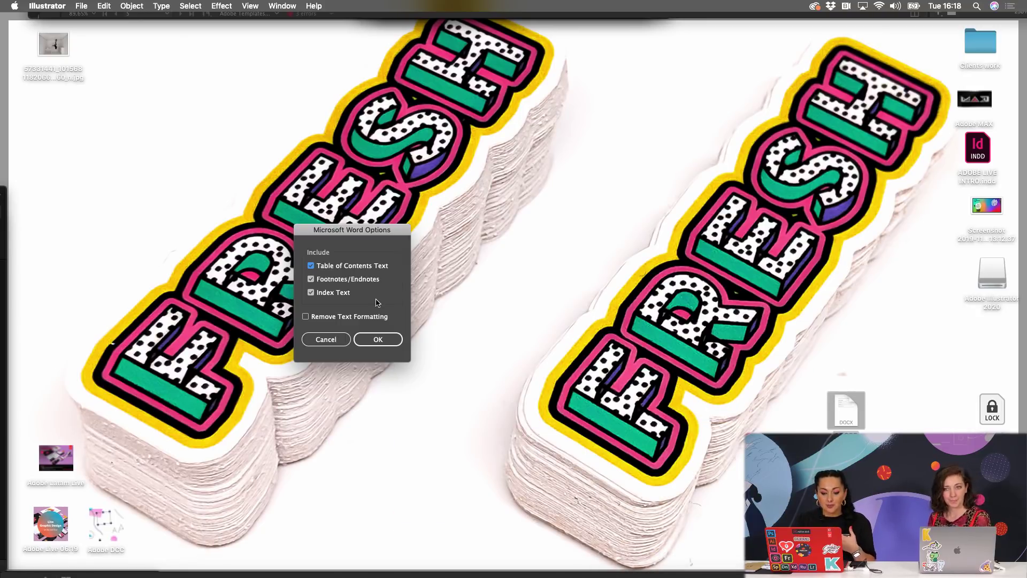
left_click(315, 338)
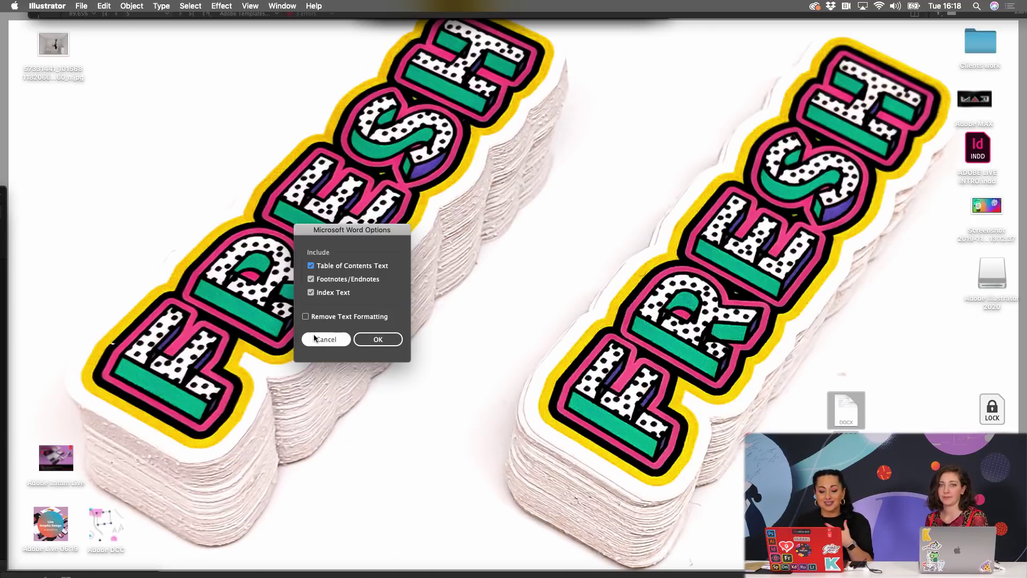
left_click(371, 339)
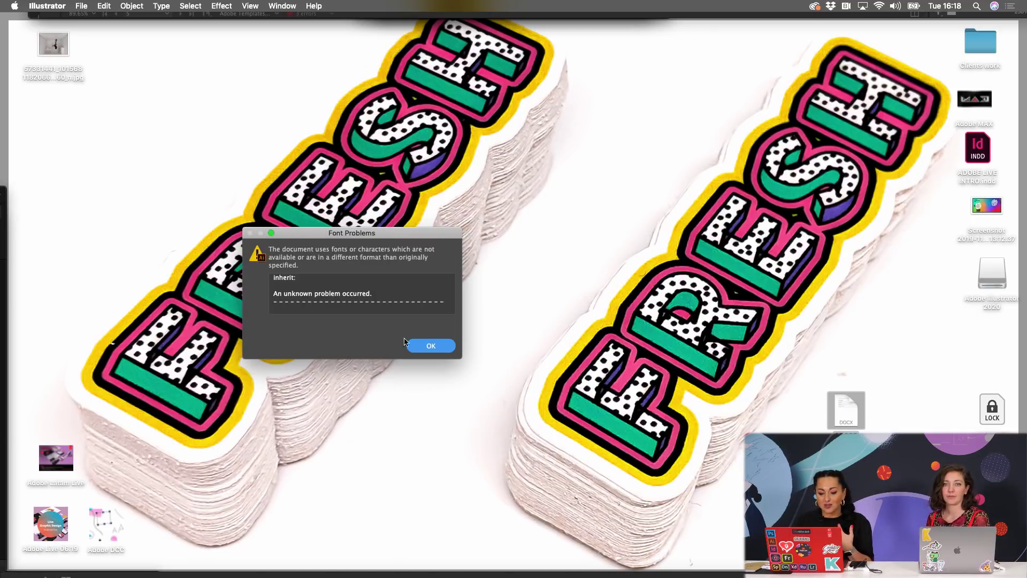
left_click(431, 347)
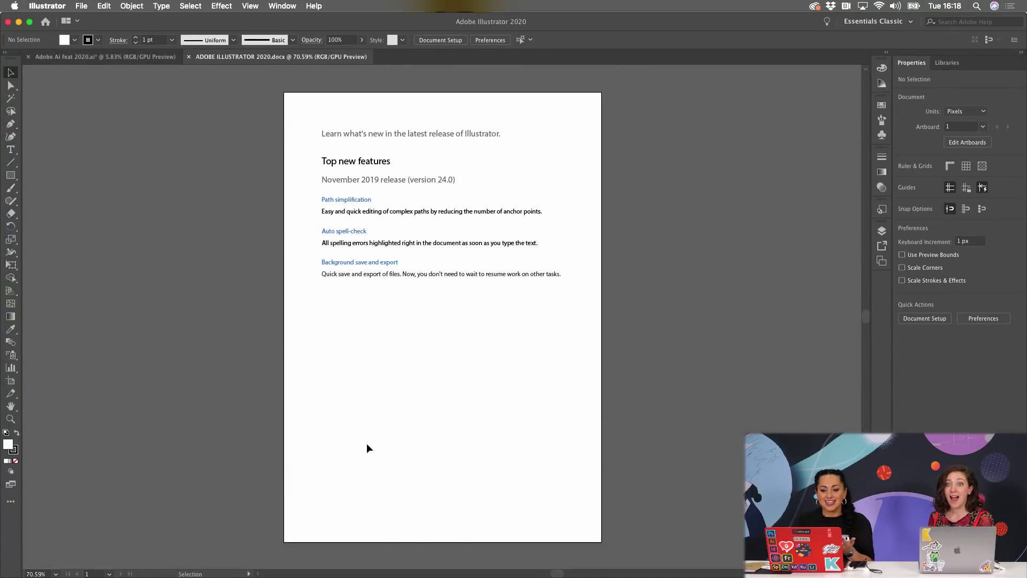
triple_click(404, 274)
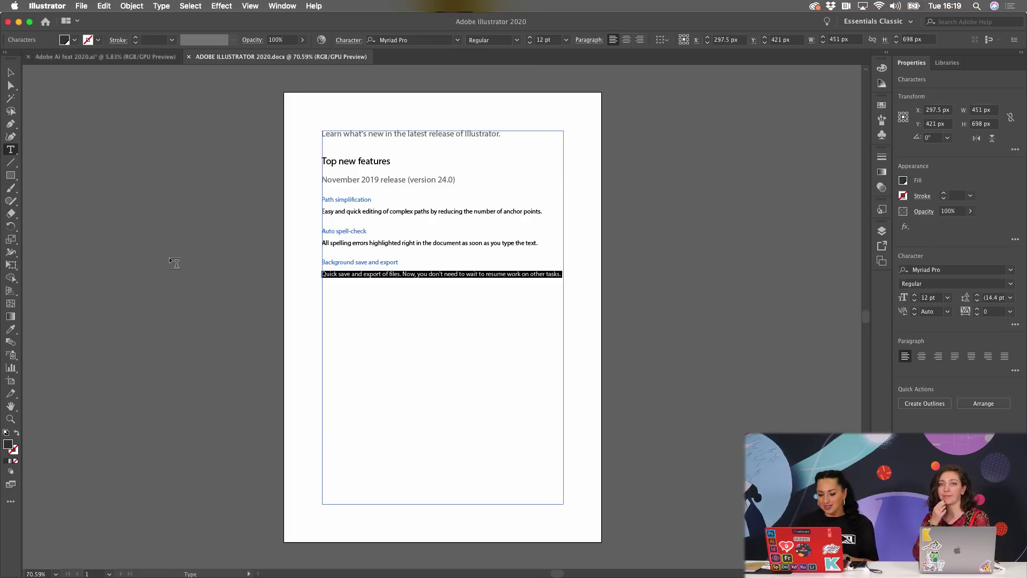
- Switch to the Adobe InDesign 2020 document in InDesign and select the two-column text frame beside WHAT'S NEW
left_click(421, 566)
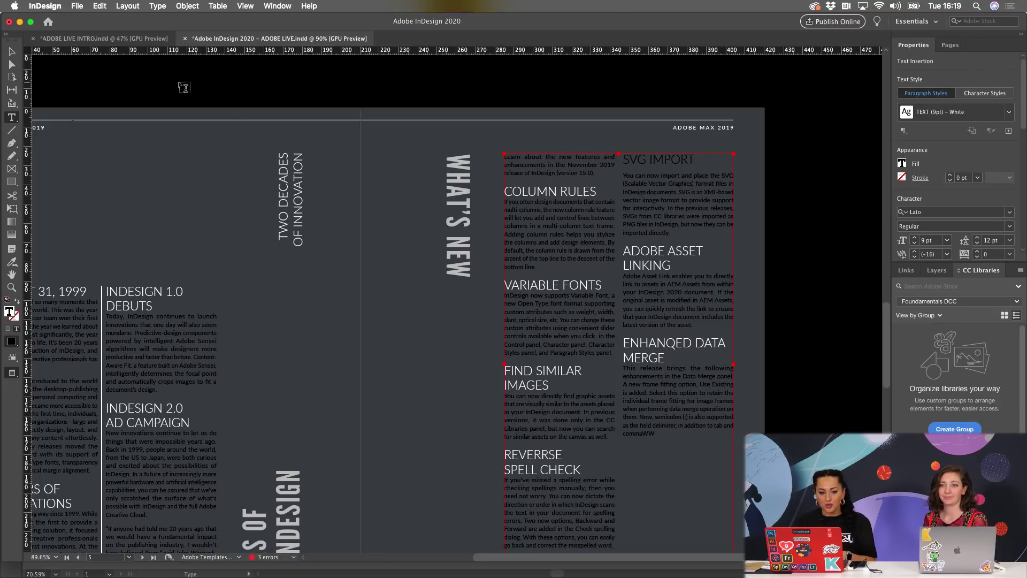
left_click(12, 52)
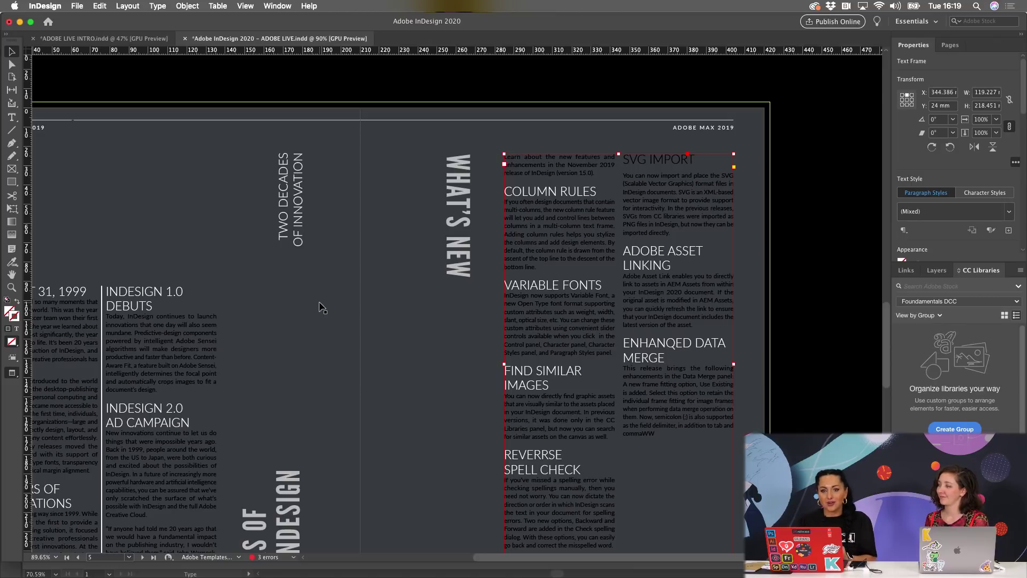
scroll(814, 272, "down", 5)
scroll(698, 262, "up", 4)
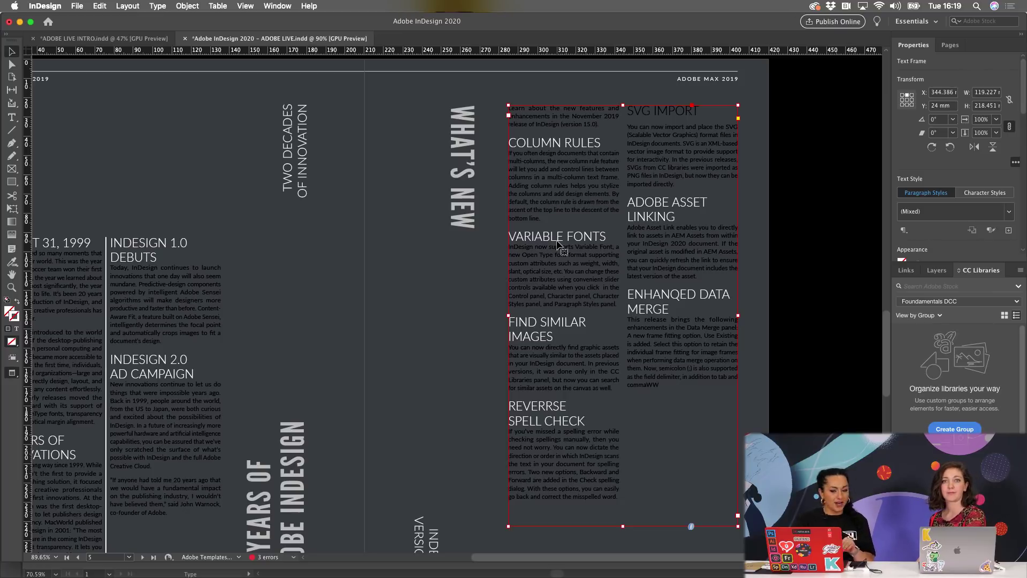
- Try to start a new text frame on the empty dark background between INDESIGN 1.0 DEBUTS and WHAT'S NEW
left_click(13, 119)
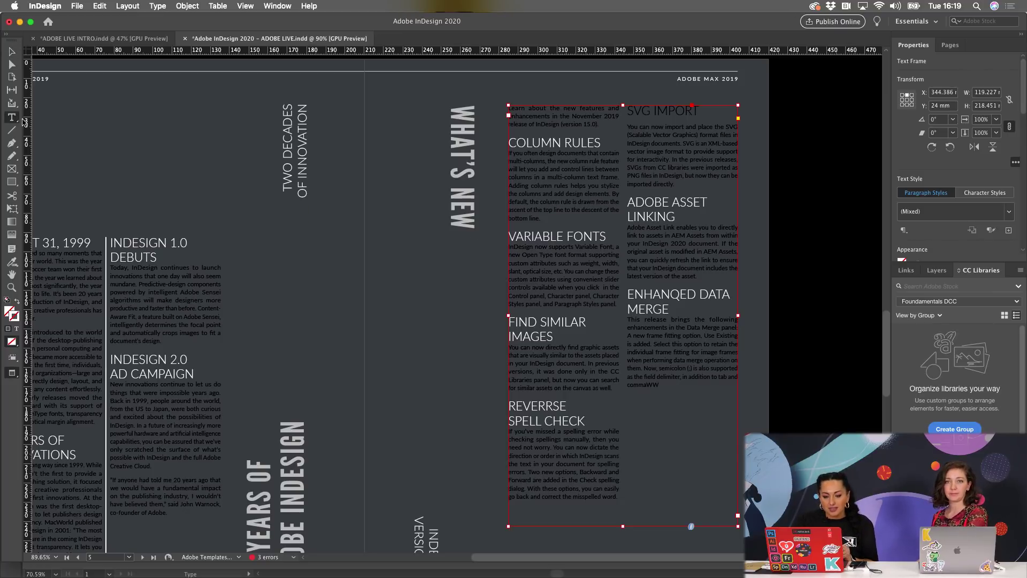
left_click(536, 143)
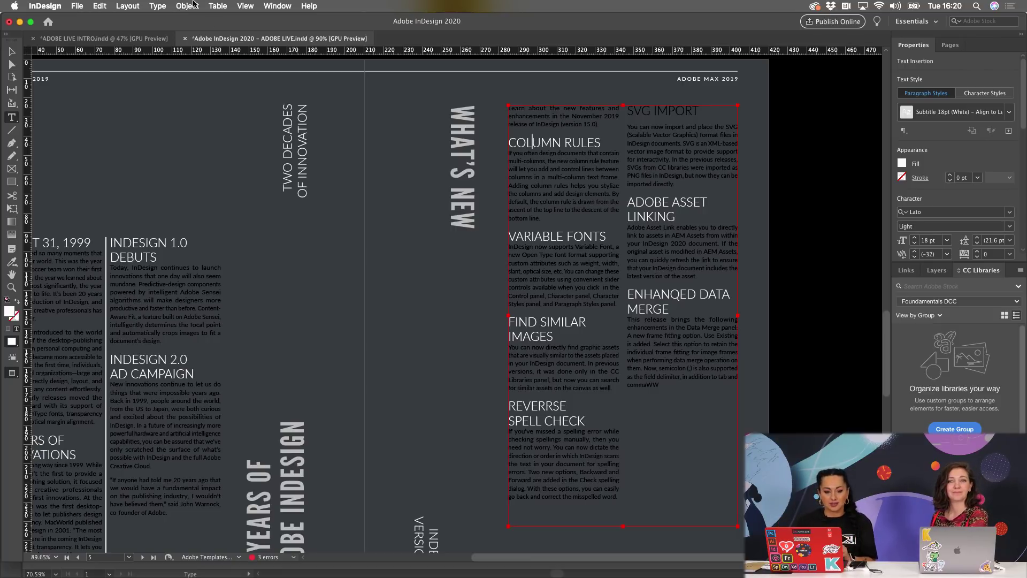
left_click(11, 117)
left_click(345, 293)
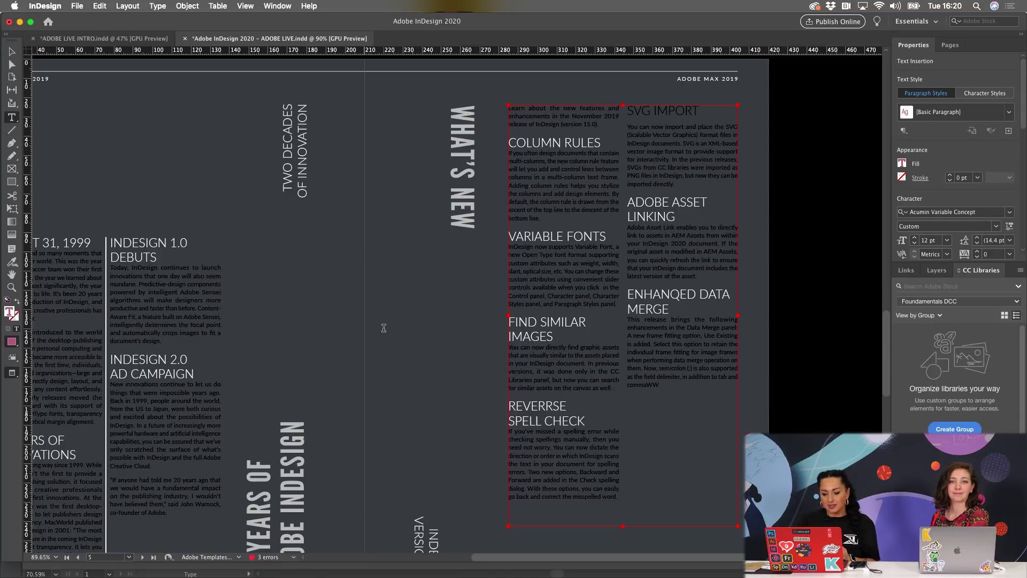
left_click(12, 52)
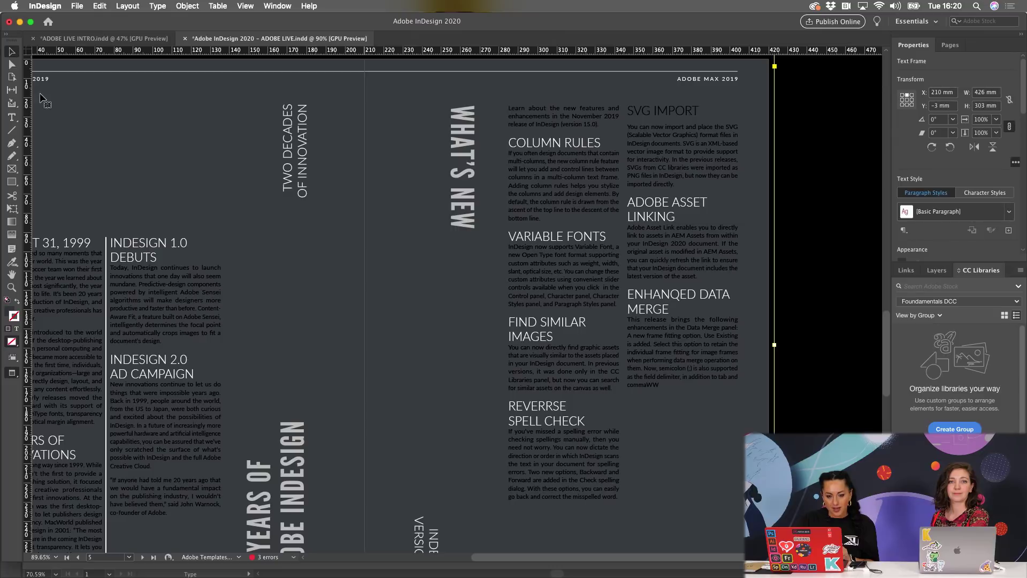
left_click(11, 117)
left_click(378, 244)
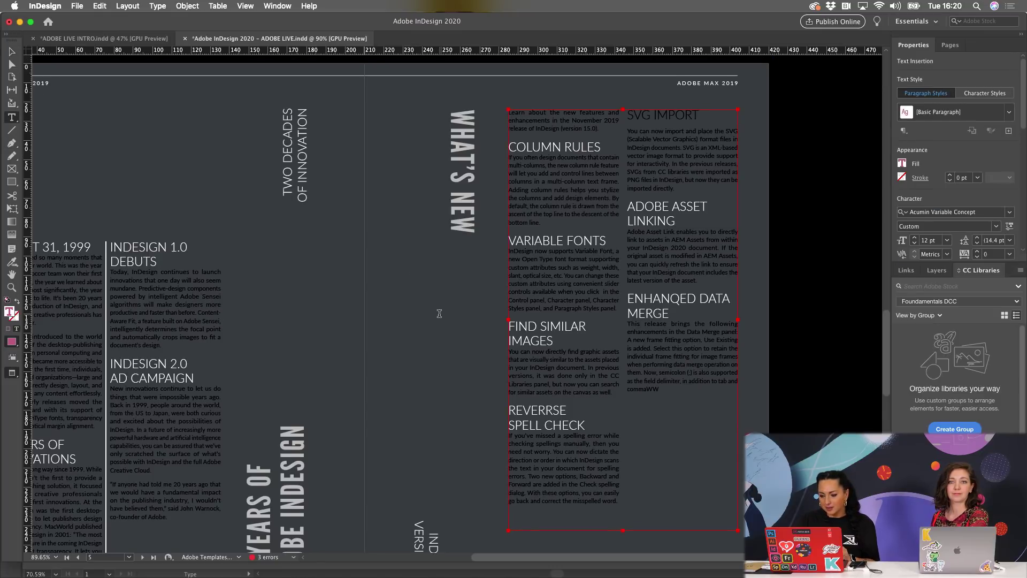
- On page 2, draw a text frame about 24 by 16 mm, repositioned while drawing onto the last lines of the introductory text
scroll(418, 292, "up", 2)
left_click(12, 52)
left_click(801, 217)
scroll(834, 358, "up", 7)
scroll(834, 358, "up", 10)
scroll(833, 358, "left", 5)
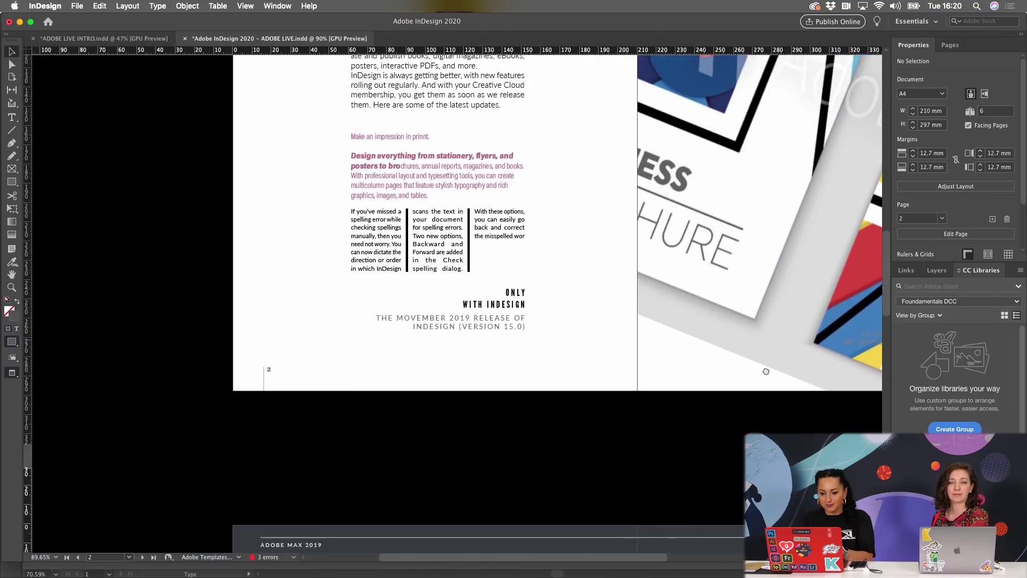
left_click(473, 352)
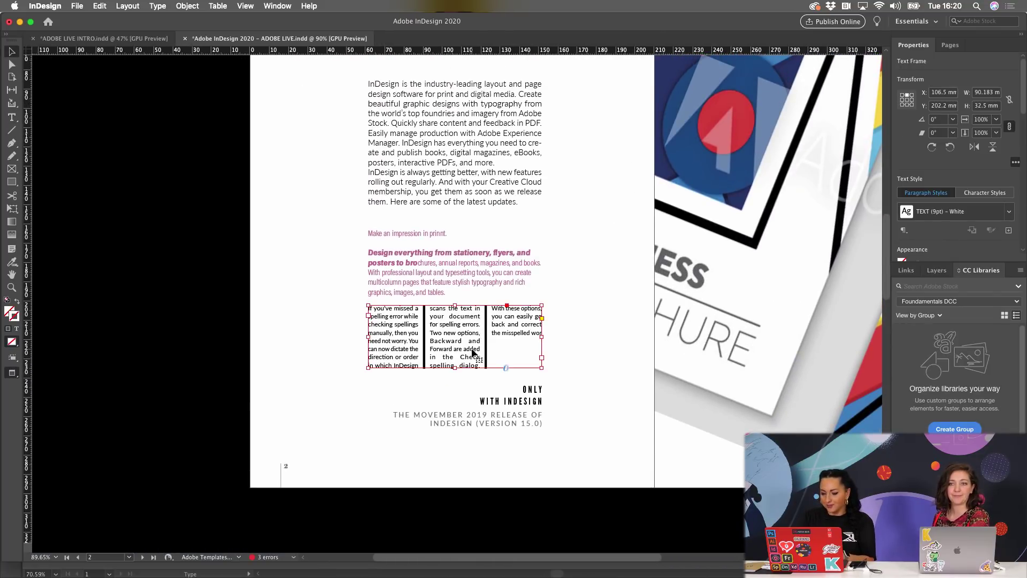
left_click(12, 118)
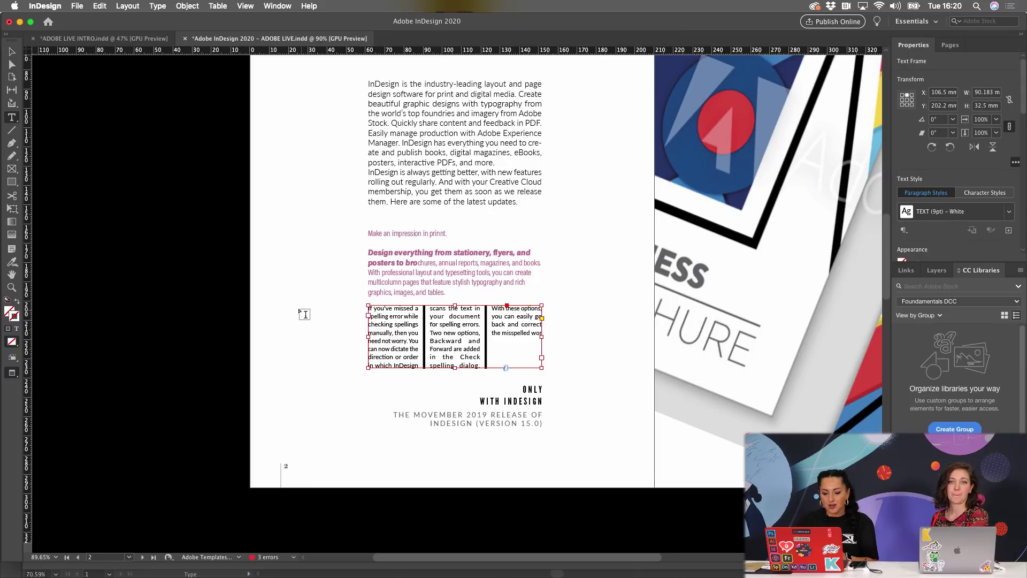
left_click_drag(297, 309, 343, 340)
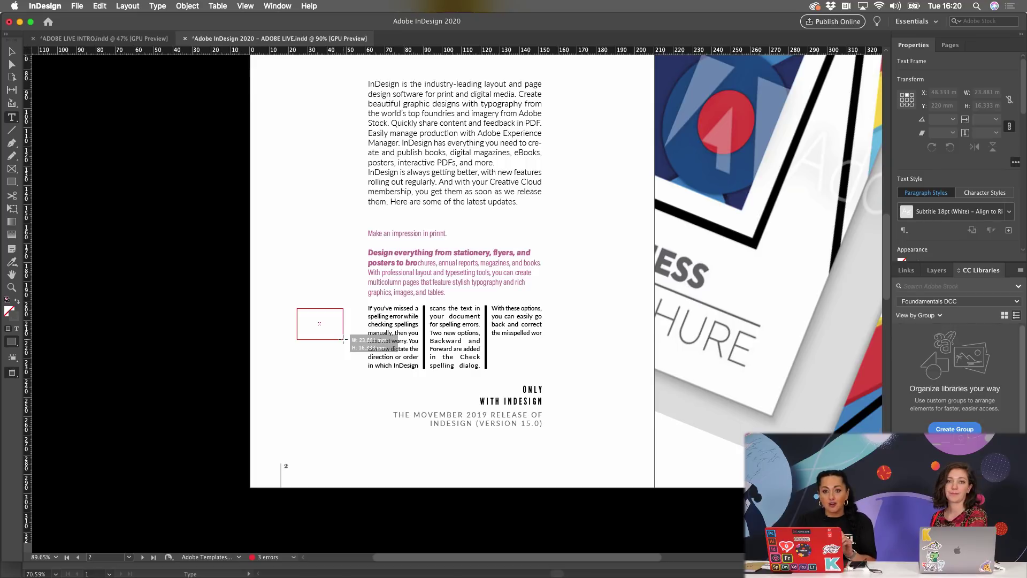
left_click_drag(343, 340, 422, 204)
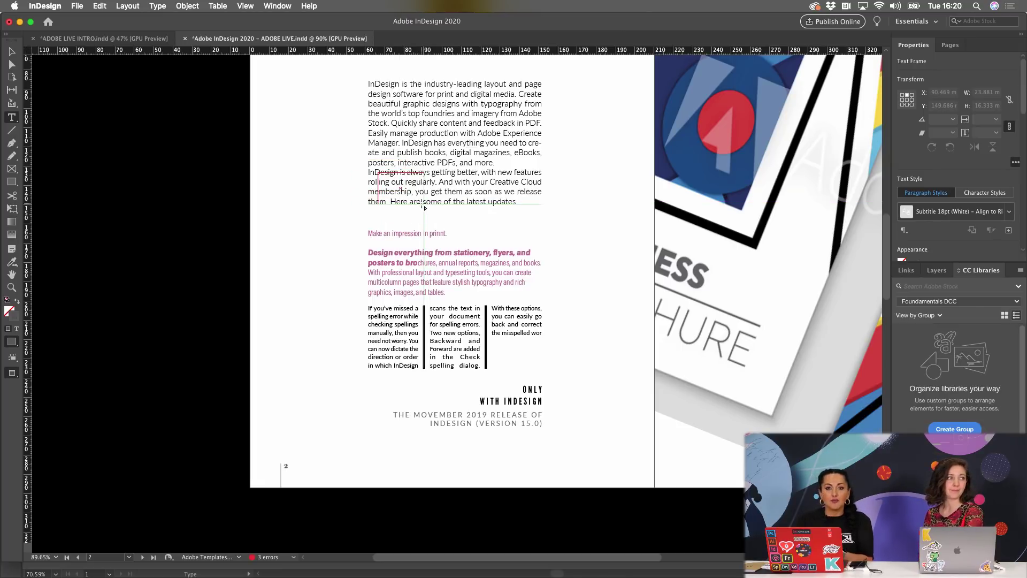
left_click(422, 201)
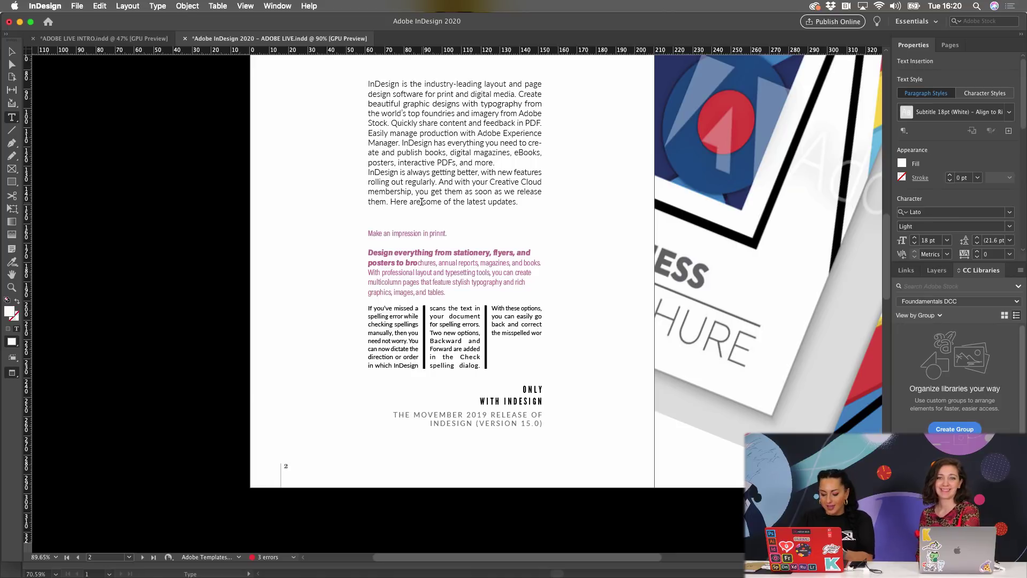
- Enter HELLLO in the new text frame and set the text's fill to [Black]
left_click_drag(424, 174, 380, 174)
left_click(901, 164)
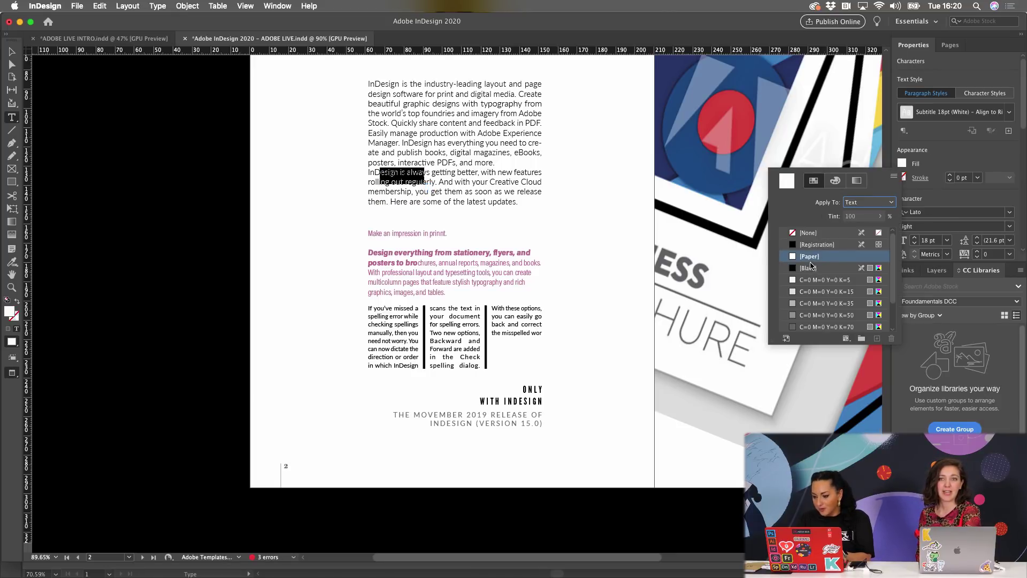
left_click(809, 268)
left_click(11, 51)
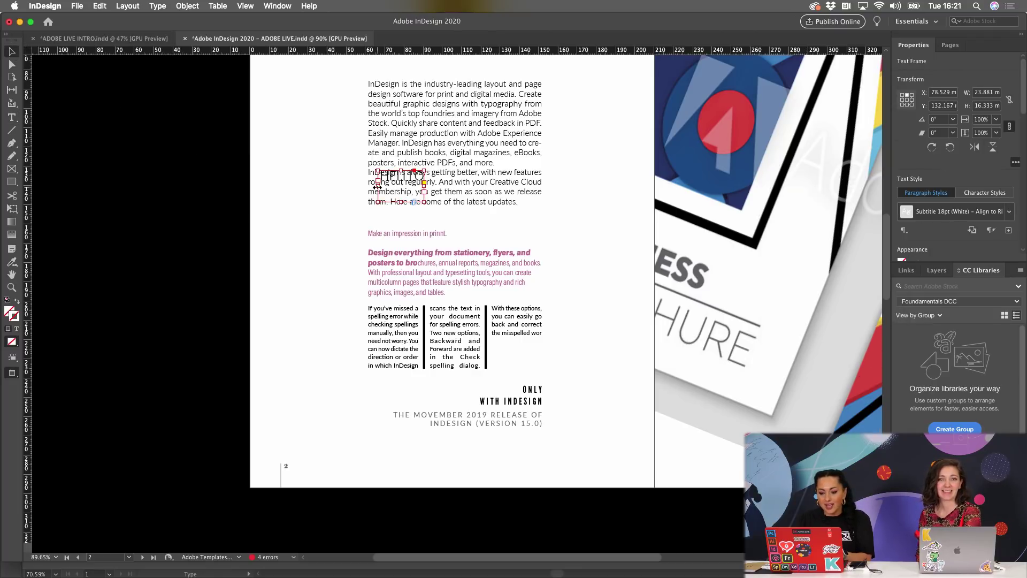
- Move the HELLLO frame down over the middle lines of the purple paragraph and deselect it
left_click_drag(396, 183, 440, 268)
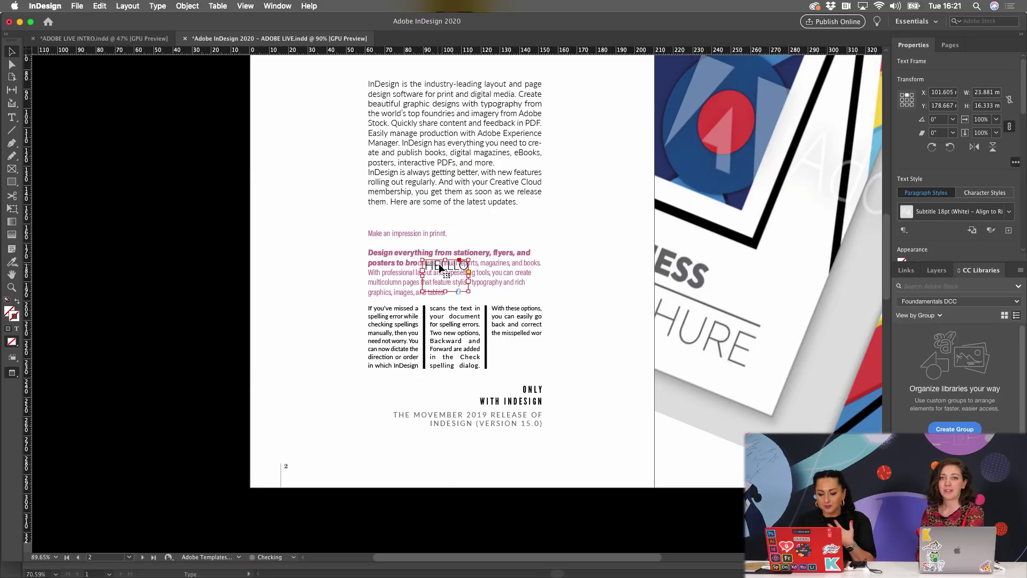
scroll(440, 267, "up", 5)
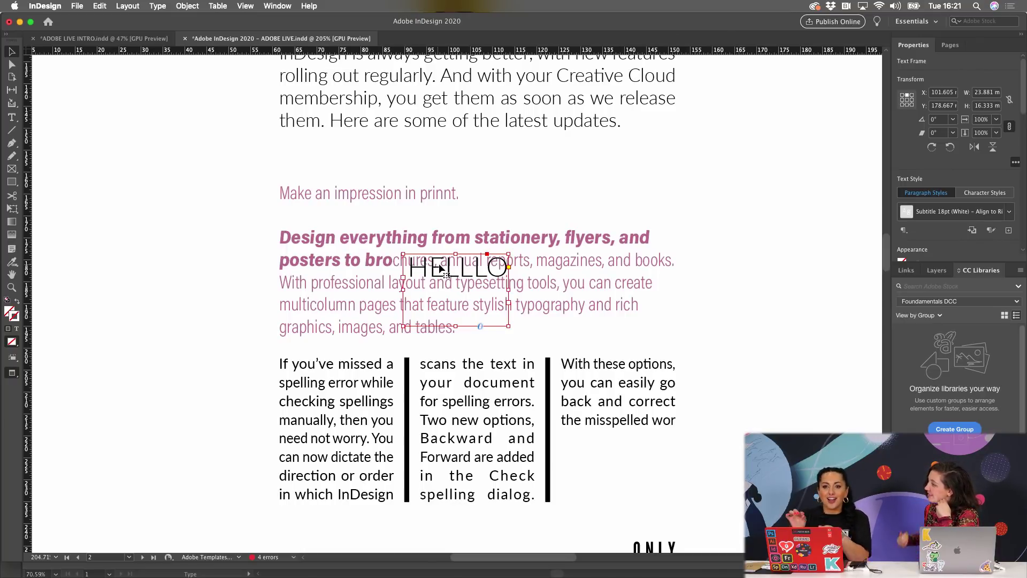
left_click(178, 251)
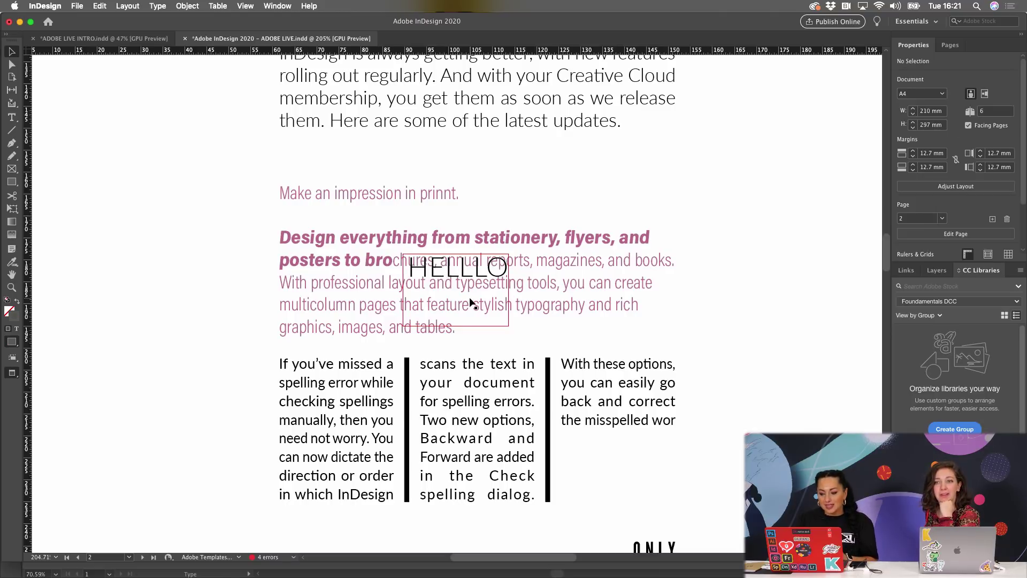
left_click_drag(451, 273, 424, 290)
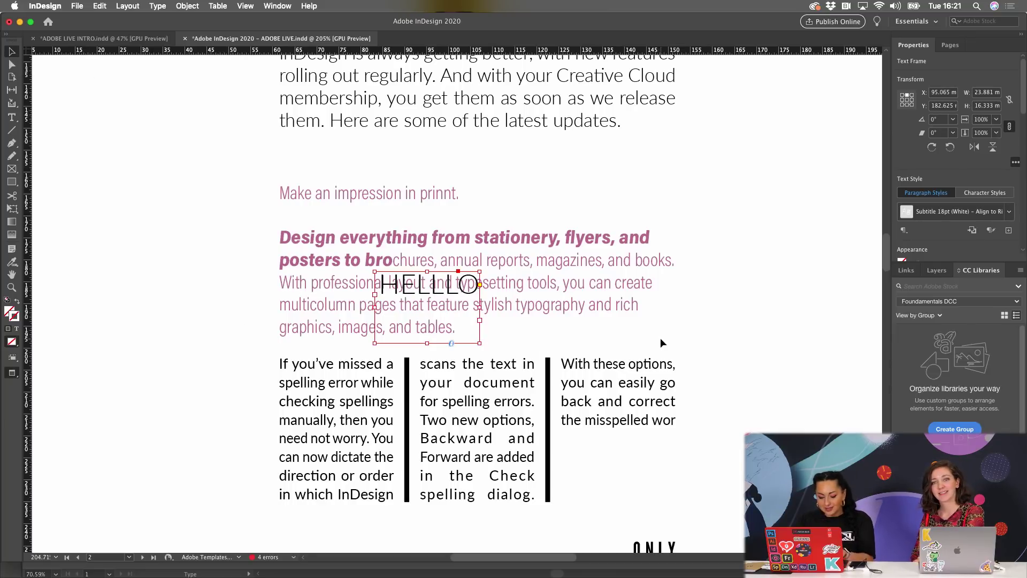
left_click(779, 331)
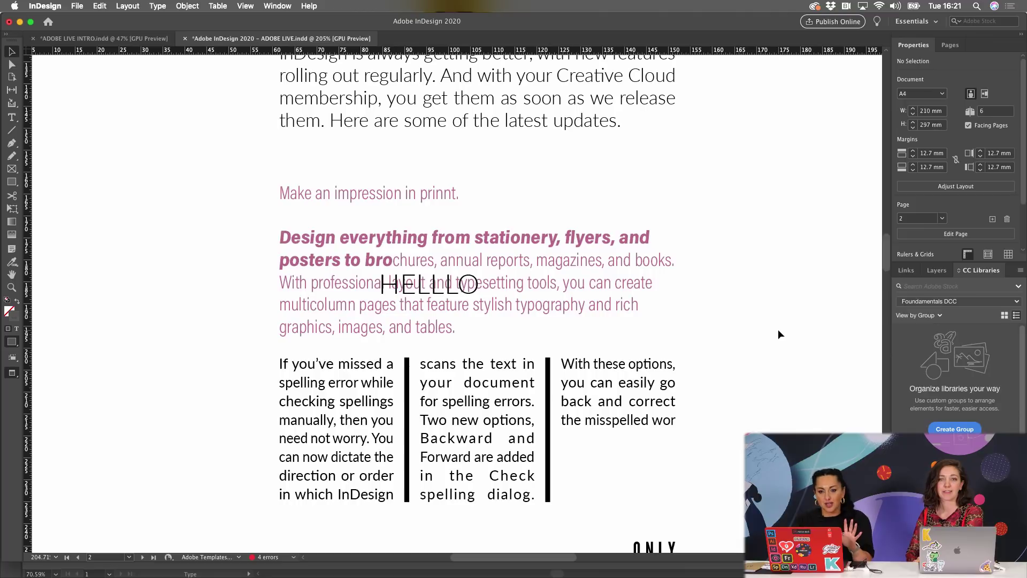
- Switch to the full-screen presentation and advance it to the closing slide with the green K logo
left_click(417, 297)
left_click(411, 280, "super")
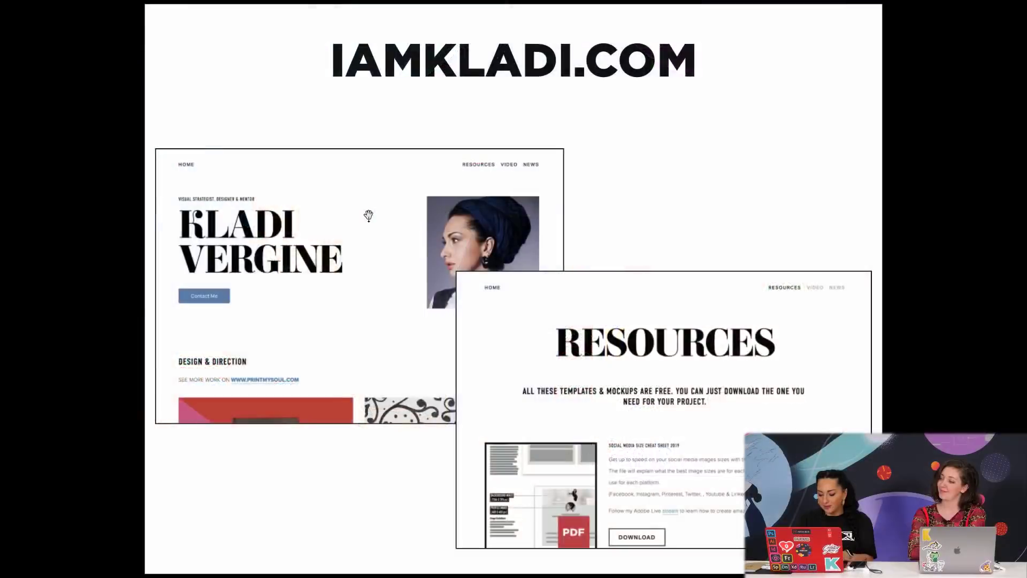
key("Right")
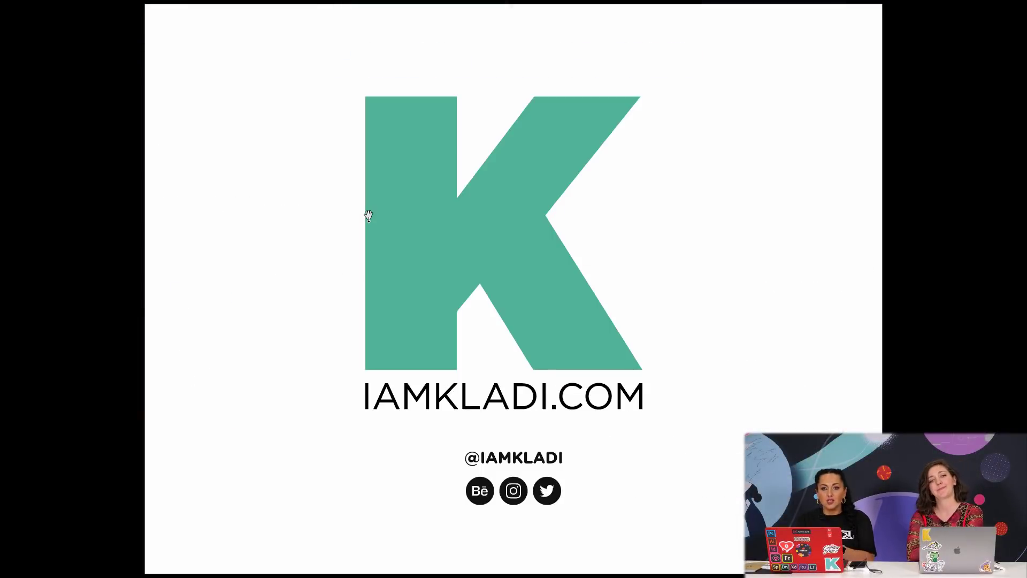